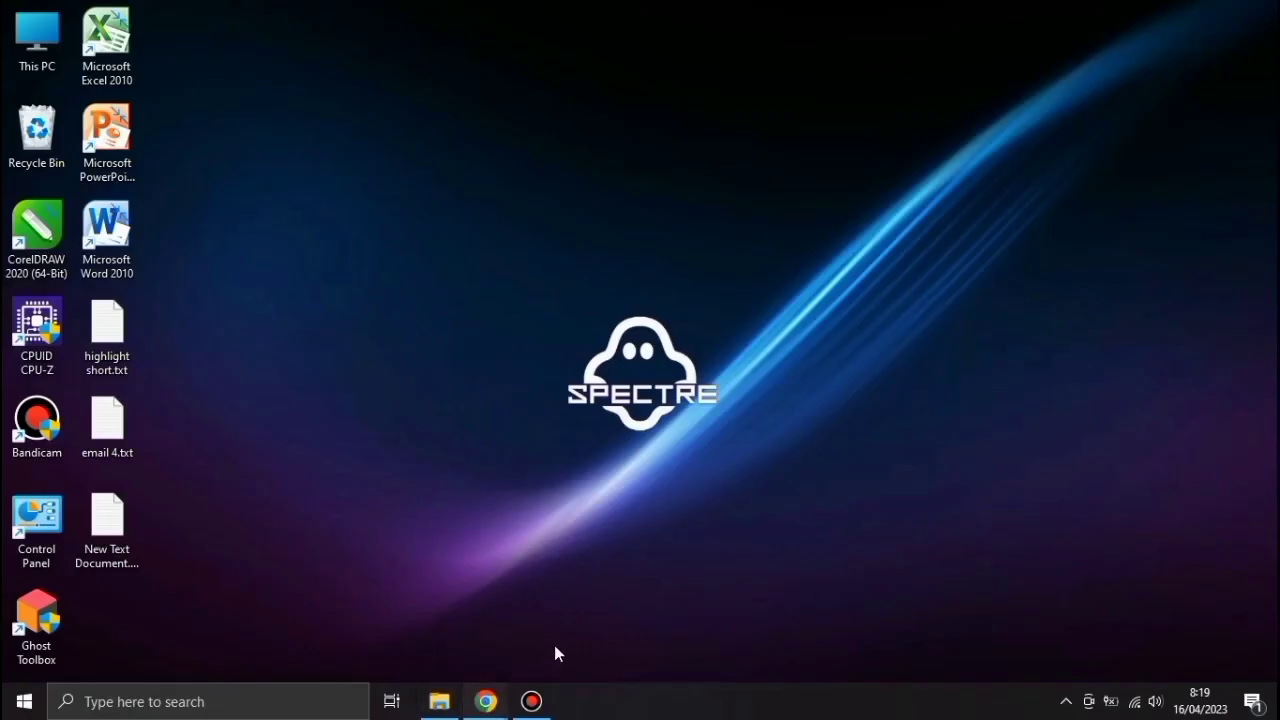
Step: Open a new Google Chrome window from the taskbar
{"action": "mouse_move", "coordinate": [486, 701]}
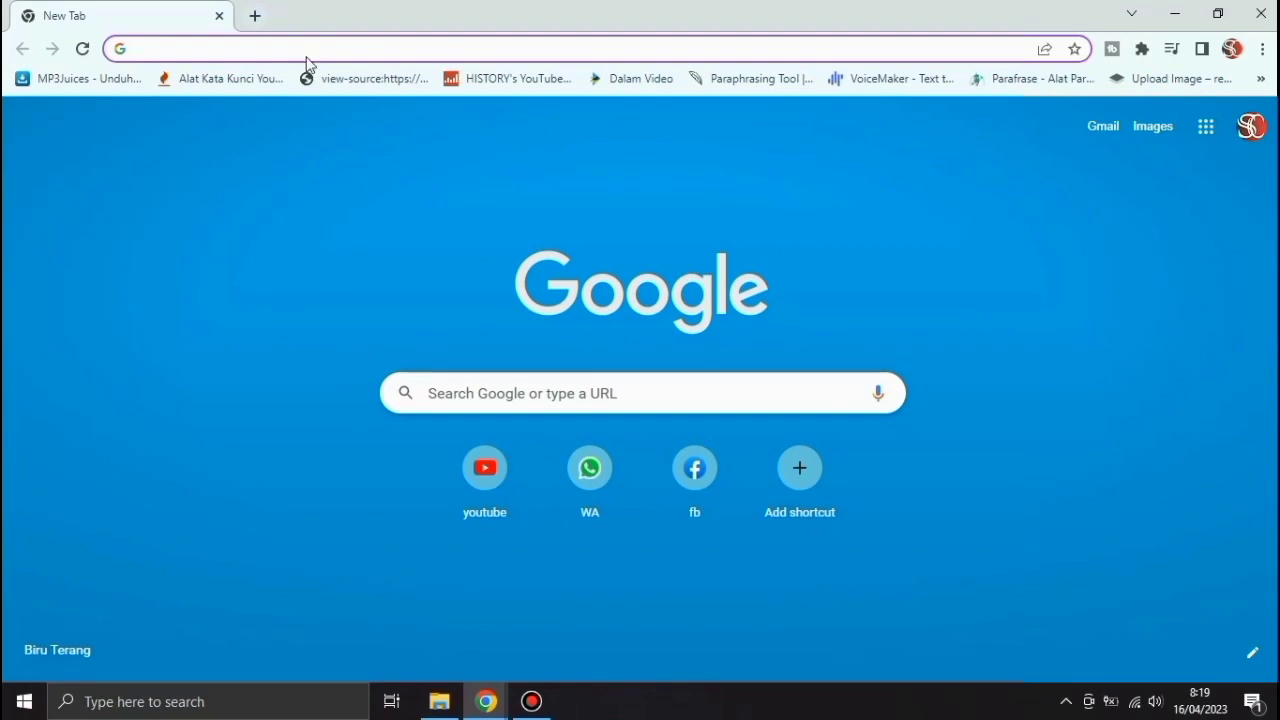
Step: Search Google for 'download mandelay desktop'
{"action": "type", "text": "download mande"}
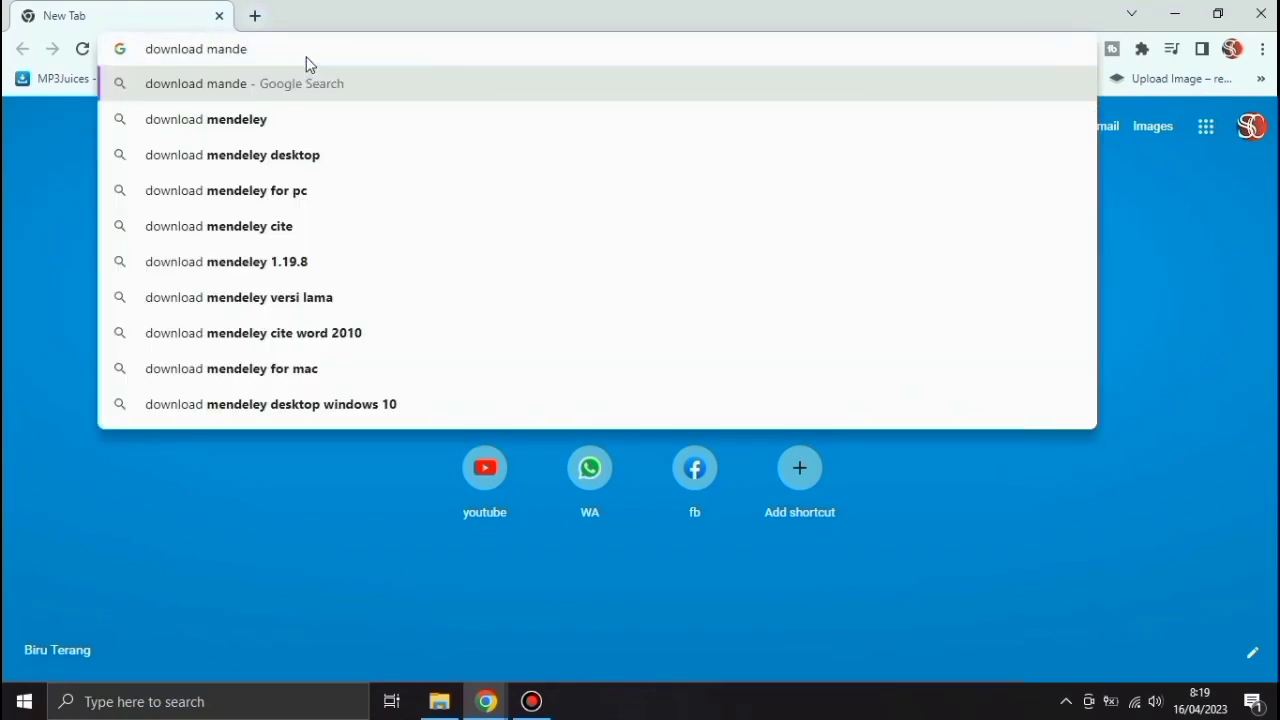
{"action": "type", "text": "lay"}
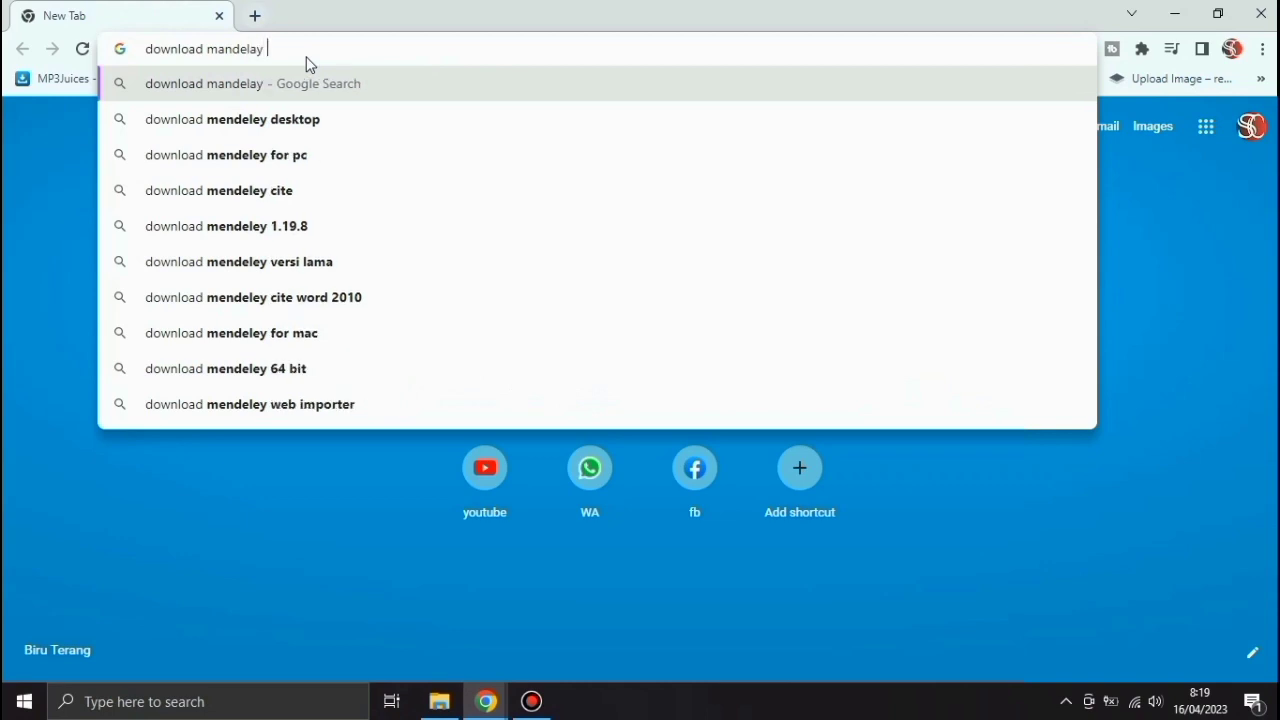
{"action": "type", "text": " desk"}
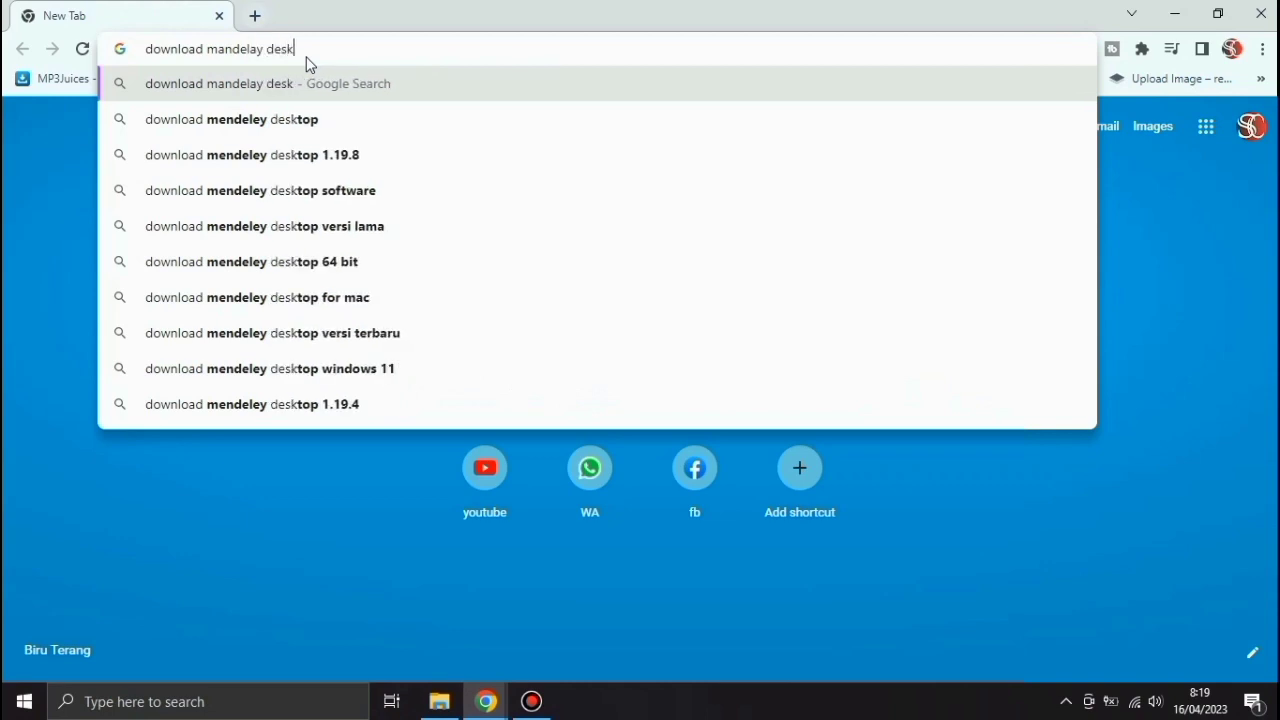
{"action": "type", "text": "top"}
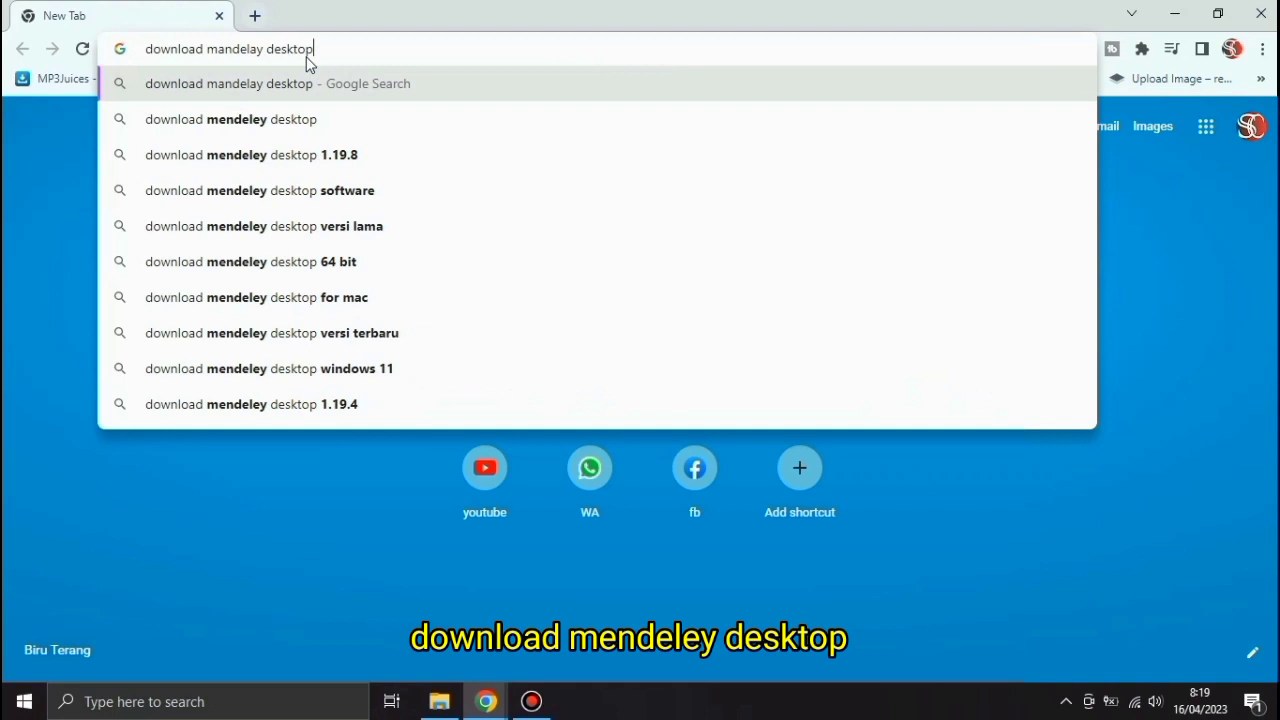
{"action": "key", "text": "Return"}
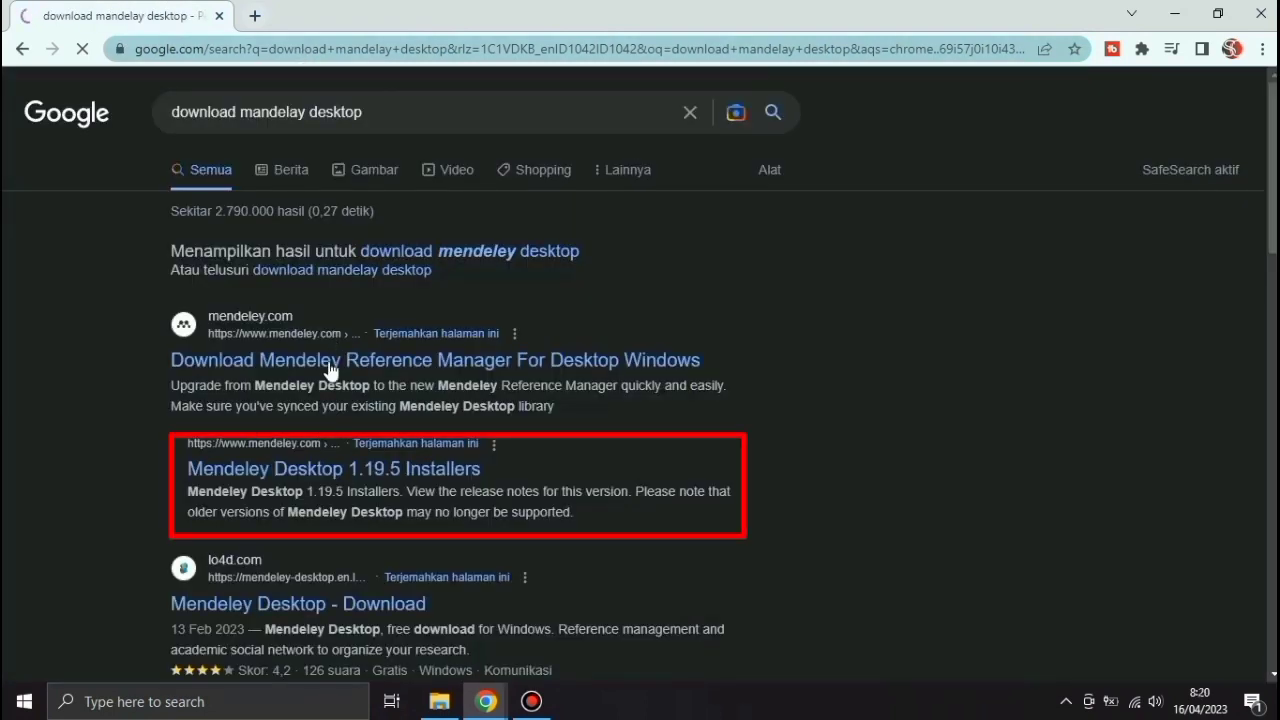
Step: Download the Mendeley Desktop 1.19.5 Windows installer into Downloads and run it
{"action": "left_click", "coordinate": [323, 491]}
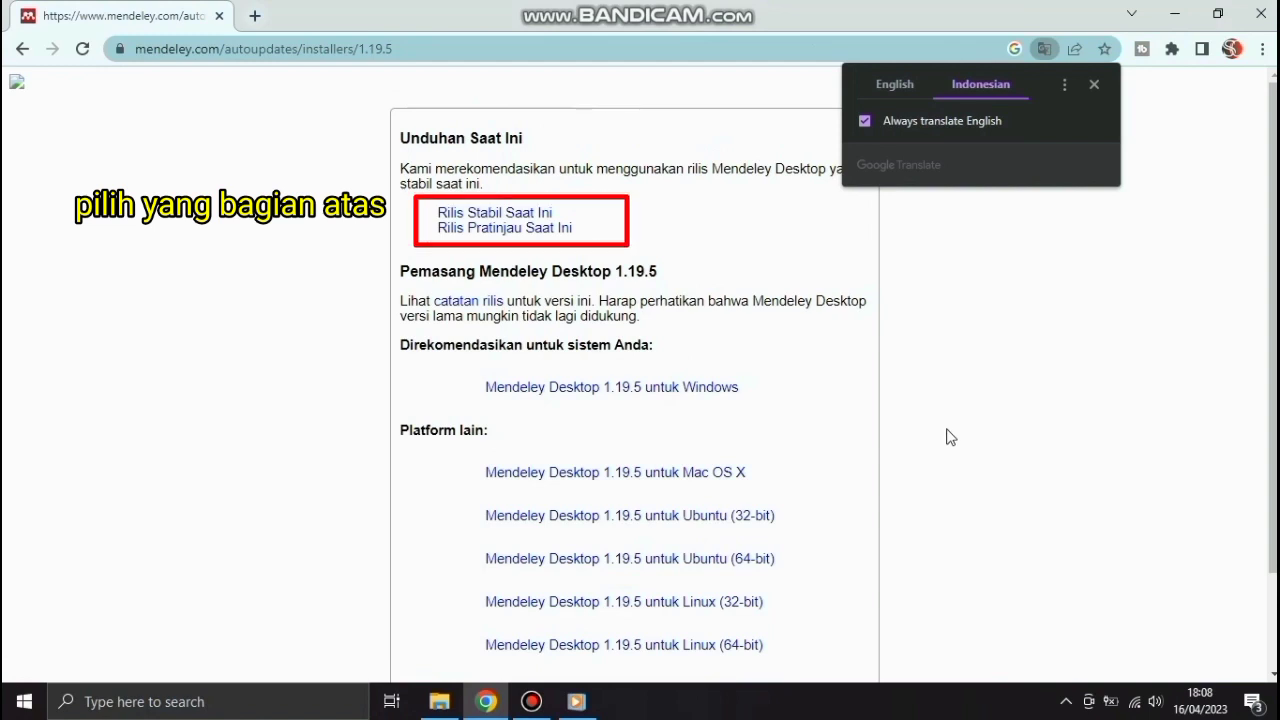
{"action": "left_click", "coordinate": [1093, 84]}
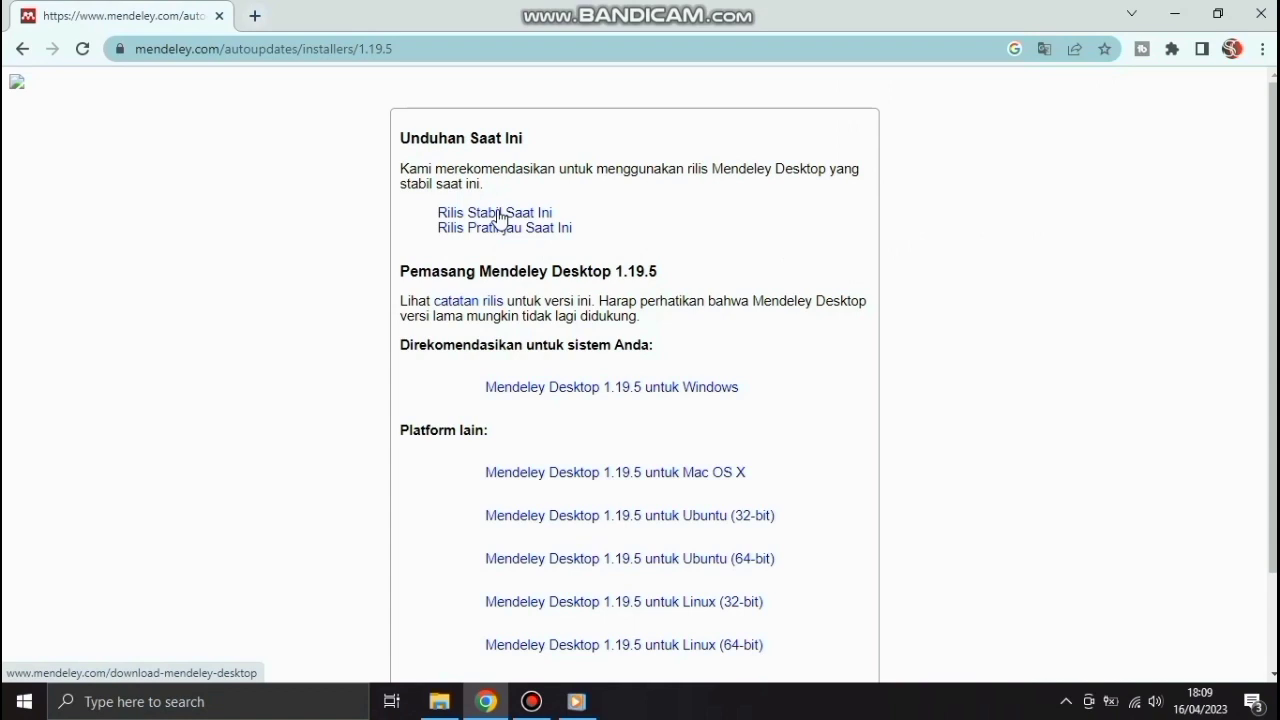
{"action": "left_click", "coordinate": [661, 400]}
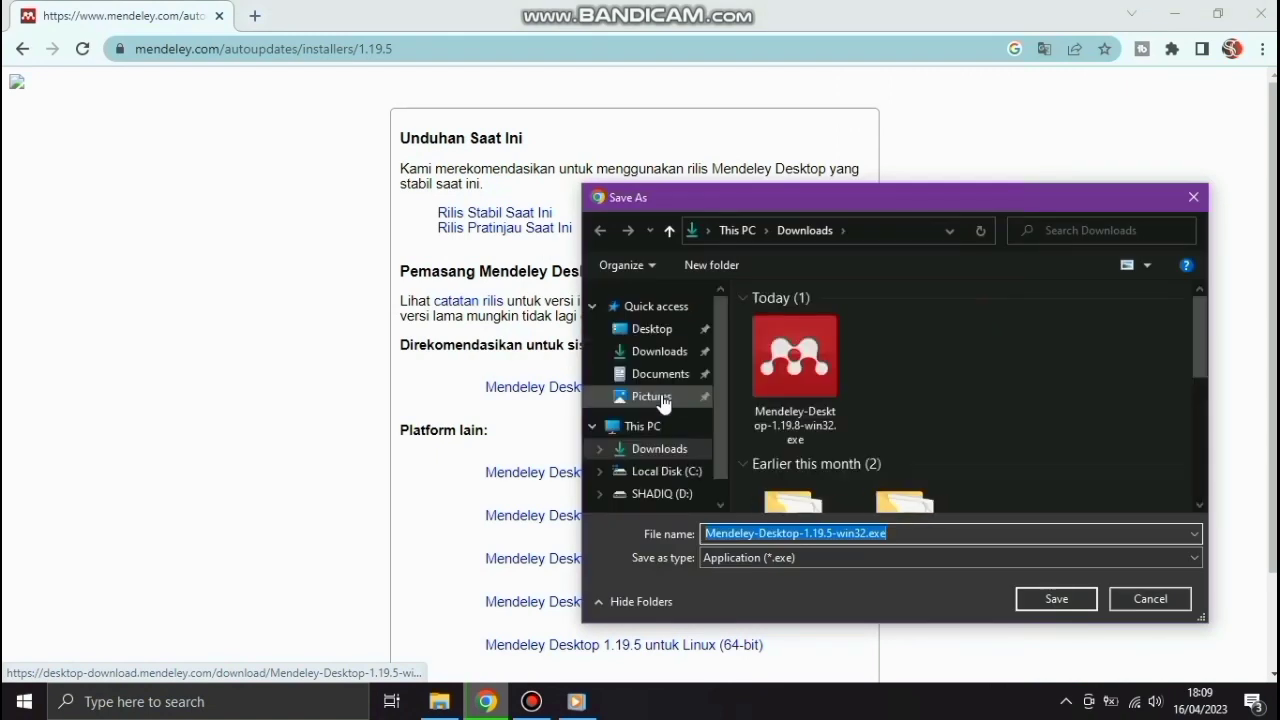
{"action": "left_click", "coordinate": [1039, 598]}
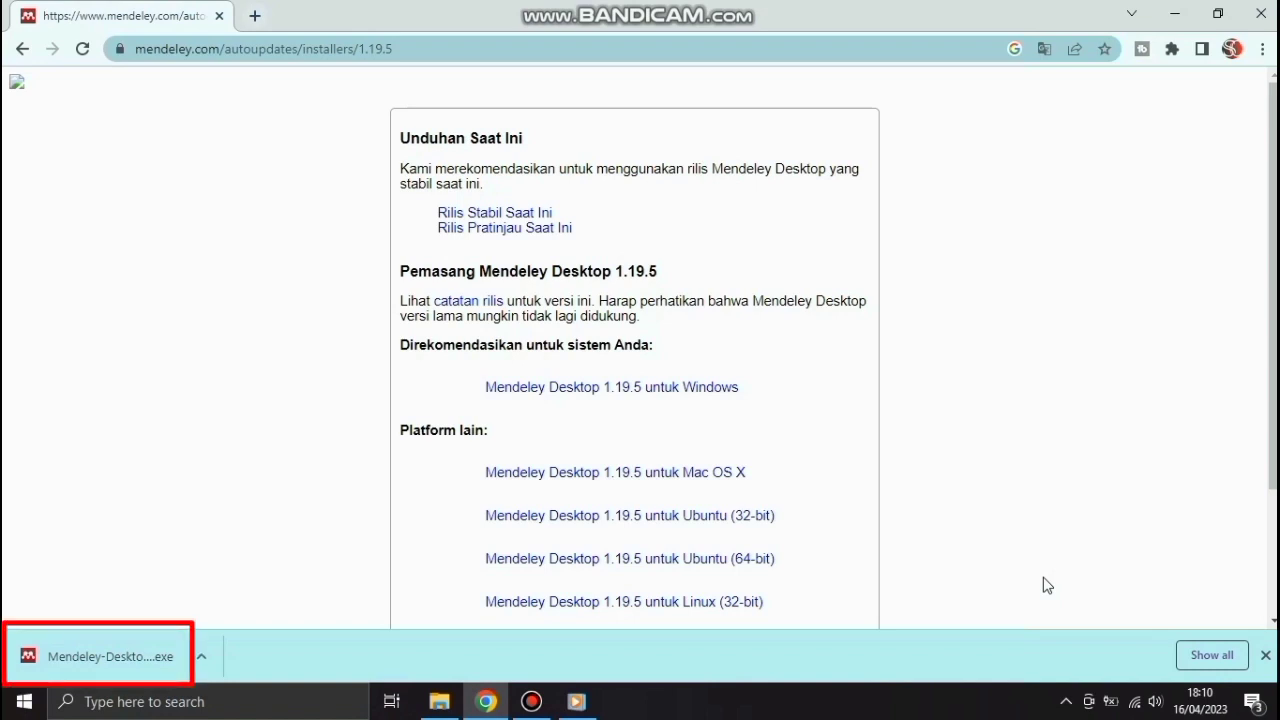
{"action": "left_click", "coordinate": [127, 655]}
Step: Install Mendeley Desktop with the default folder and options, then launch it
{"action": "left_click", "coordinate": [1167, 16]}
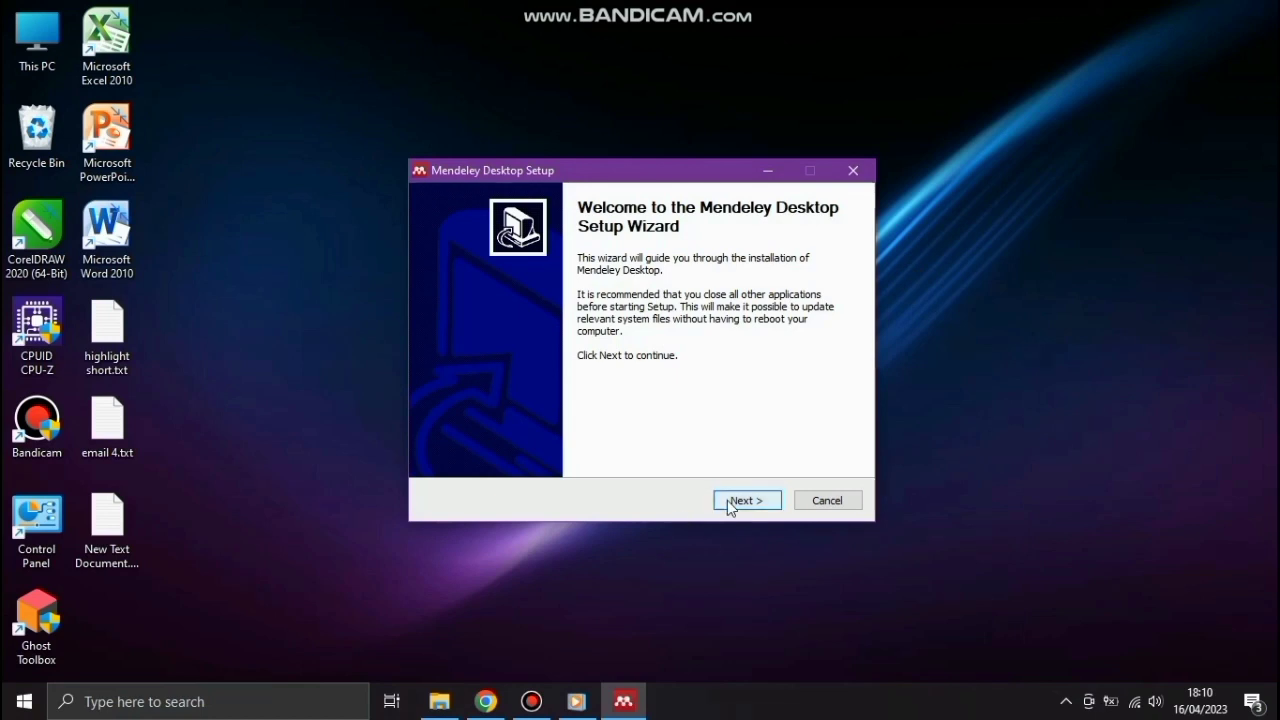
{"action": "left_click", "coordinate": [733, 501]}
{"action": "left_click", "coordinate": [736, 503]}
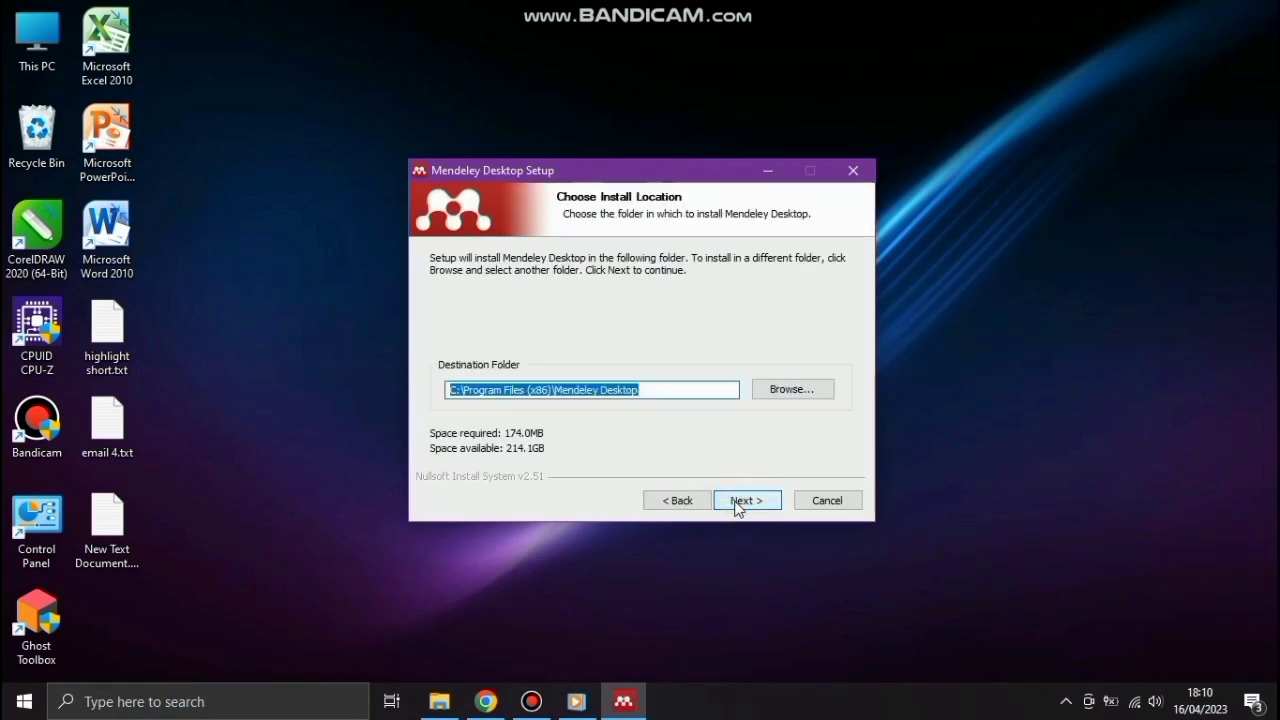
{"action": "left_click", "coordinate": [737, 503]}
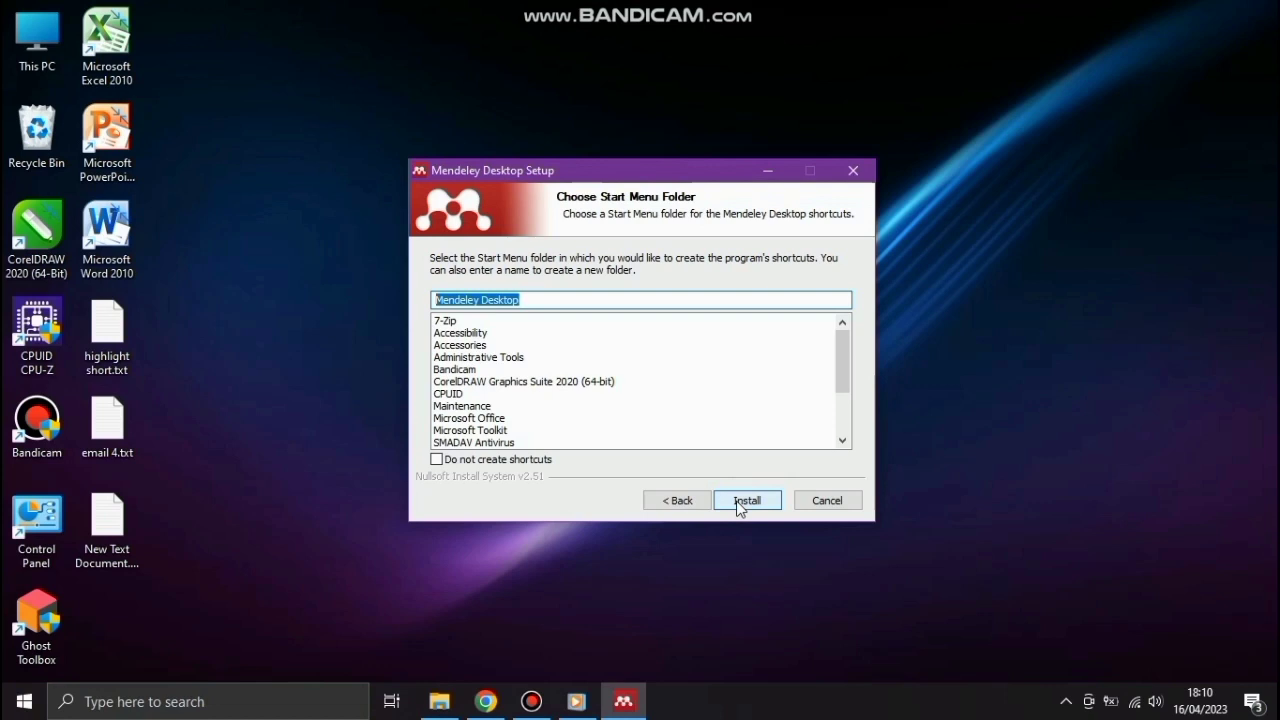
{"action": "left_click", "coordinate": [739, 506]}
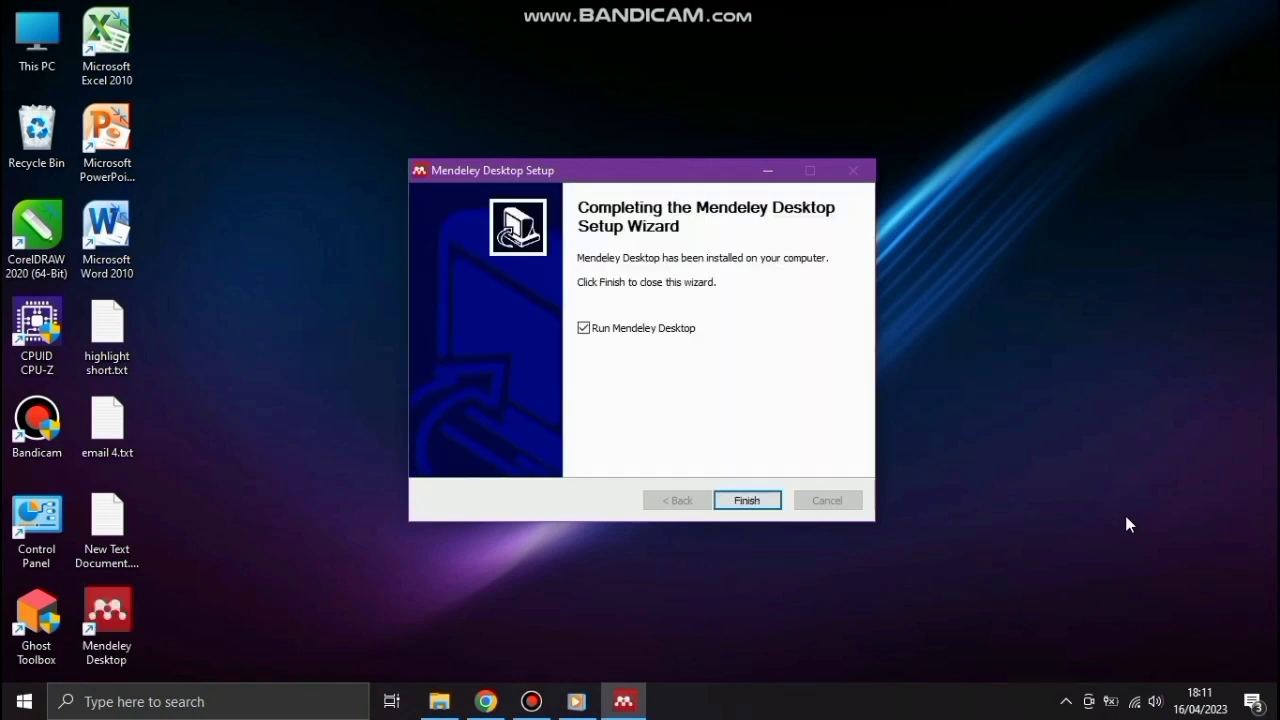
{"action": "left_click", "coordinate": [754, 500]}
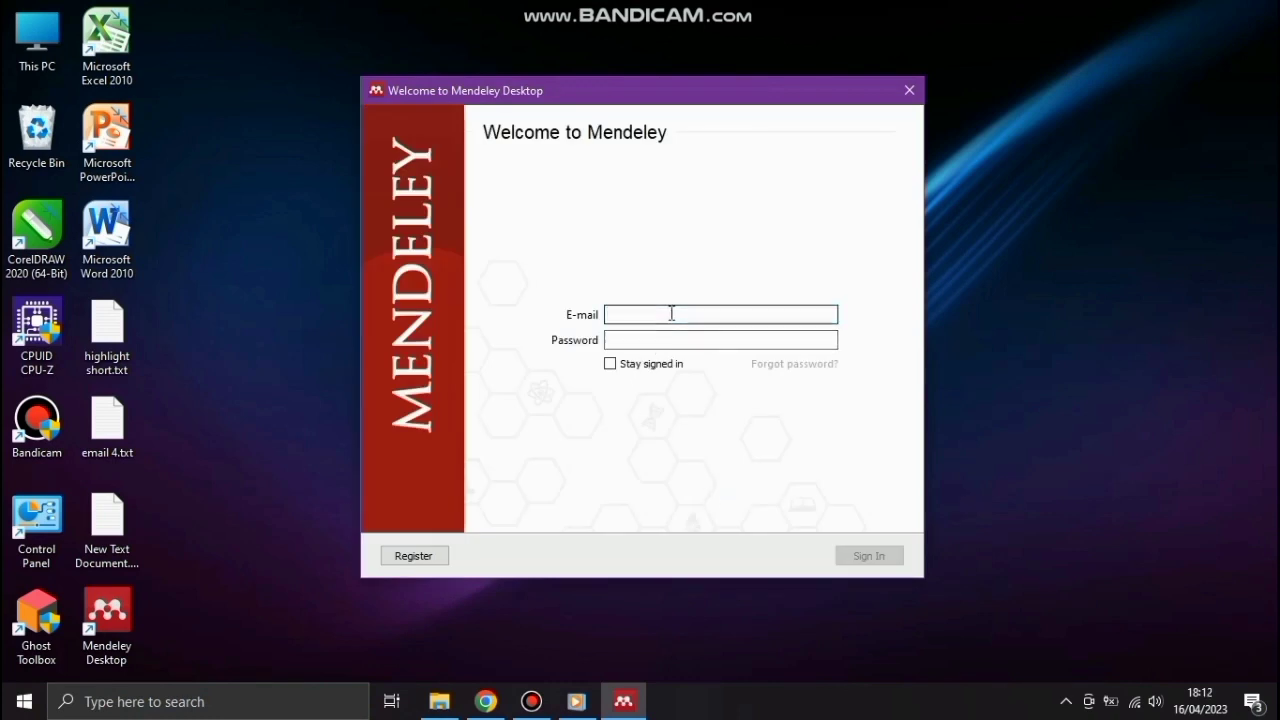
Step: Sign in to Mendeley Desktop with the account e-mail and password
{"action": "left_click", "coordinate": [414, 558]}
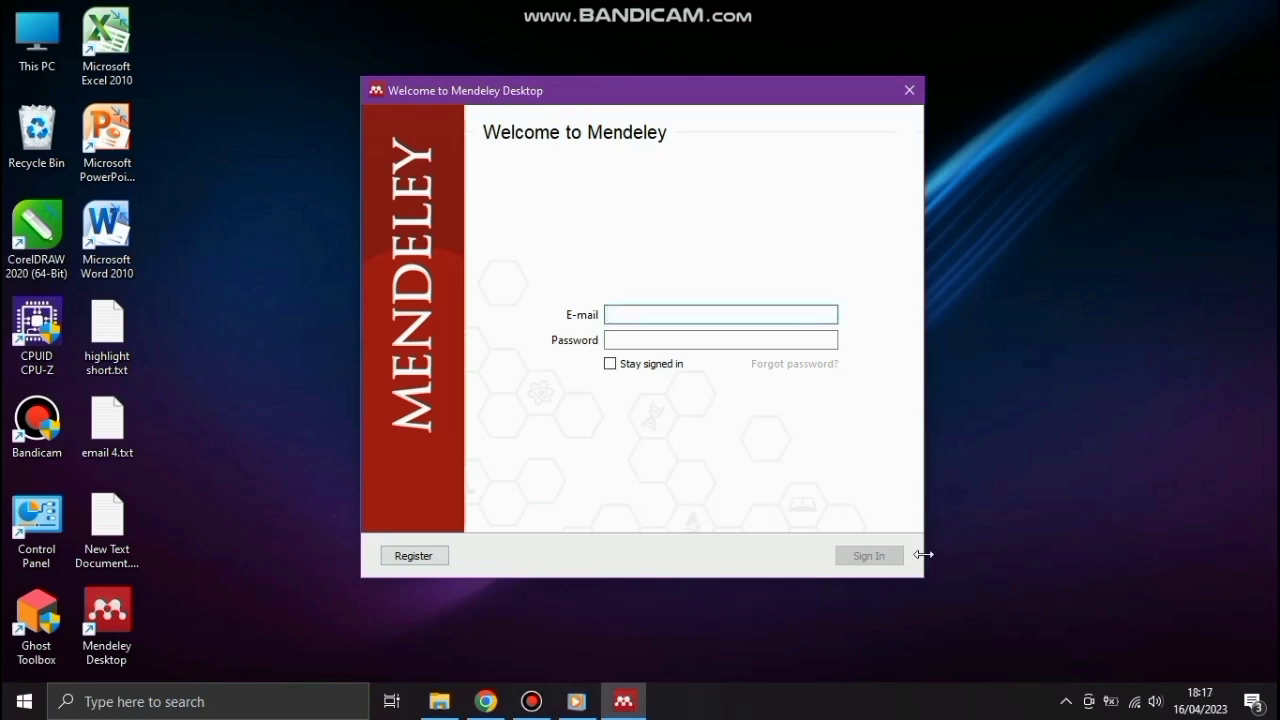
{"action": "left_click", "coordinate": [649, 340]}
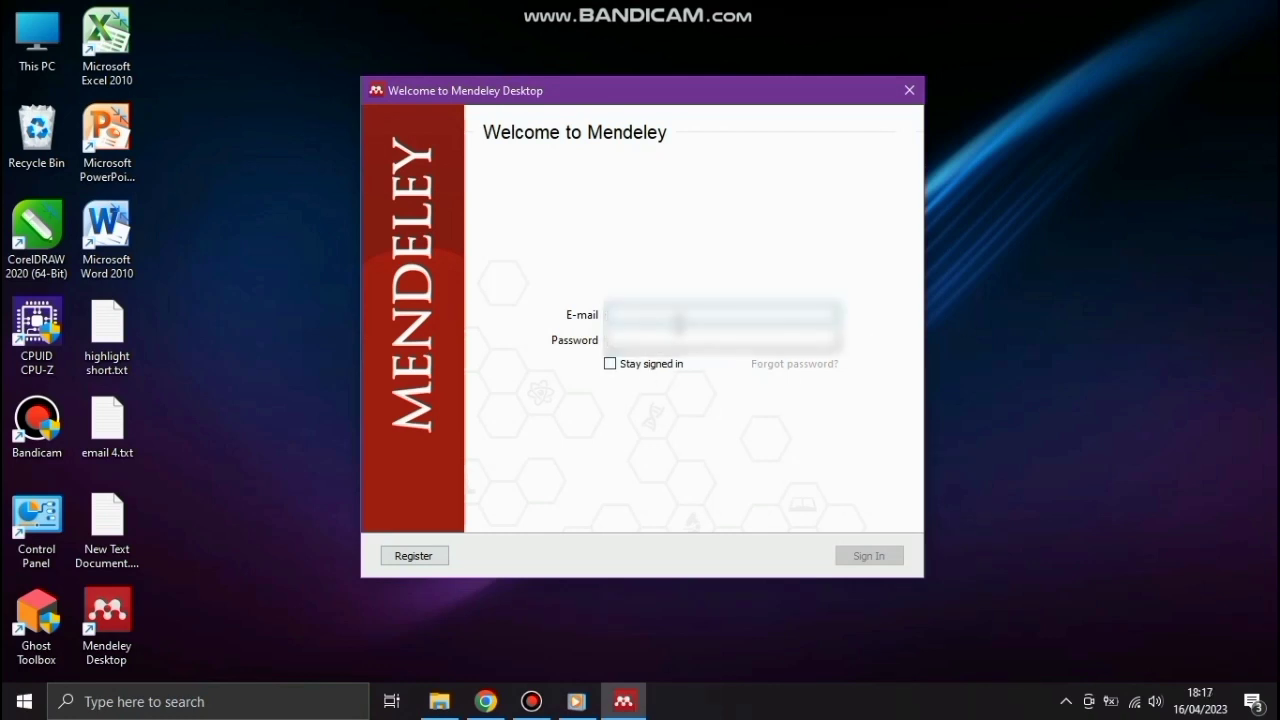
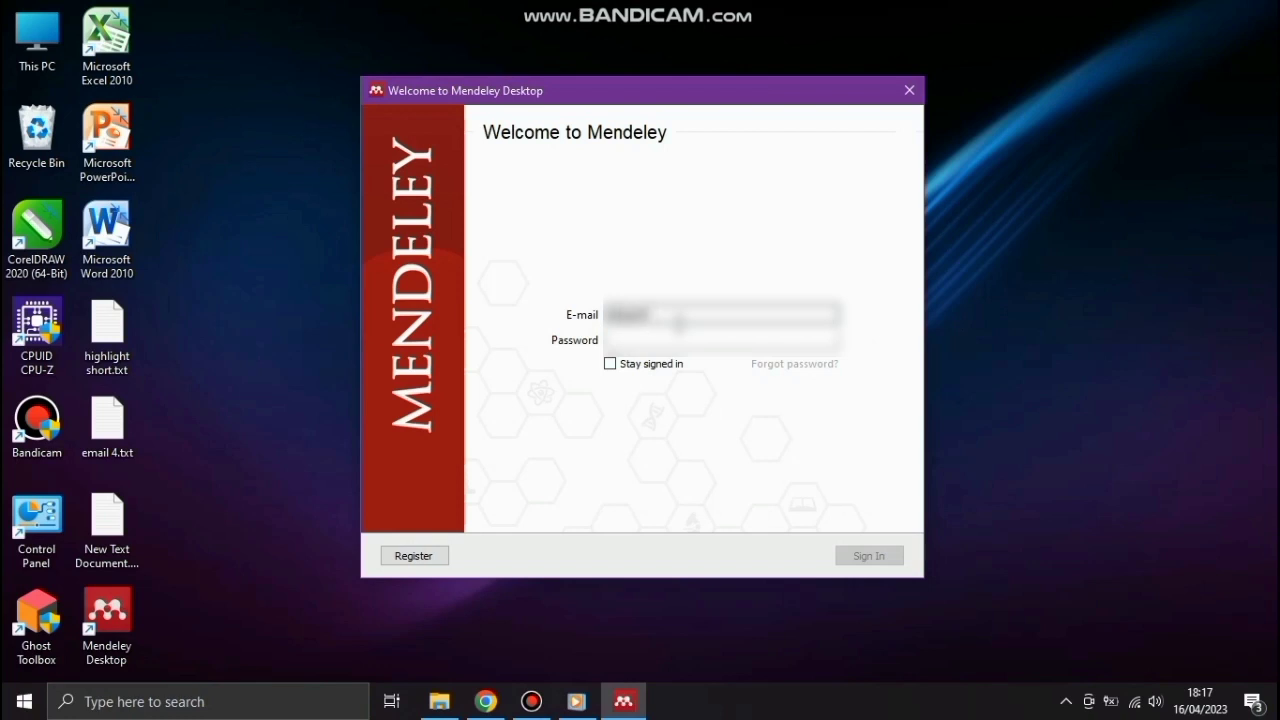
{"action": "key", "text": "Tab"}
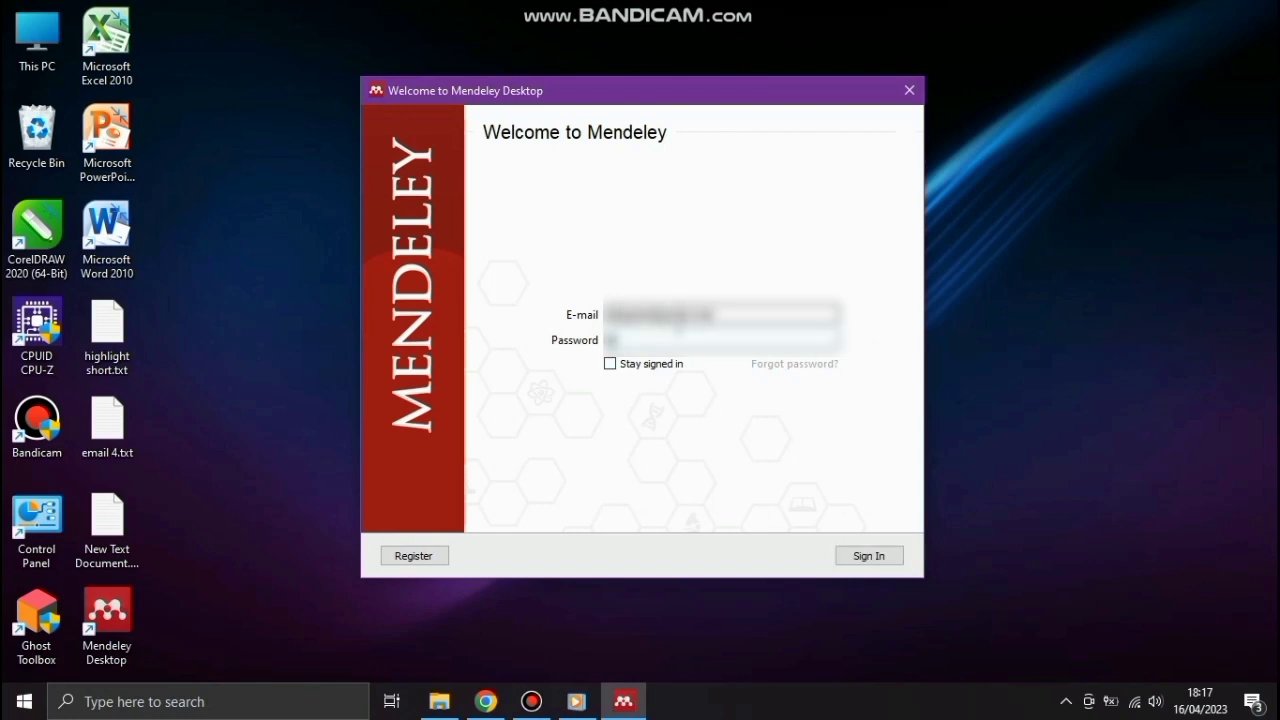
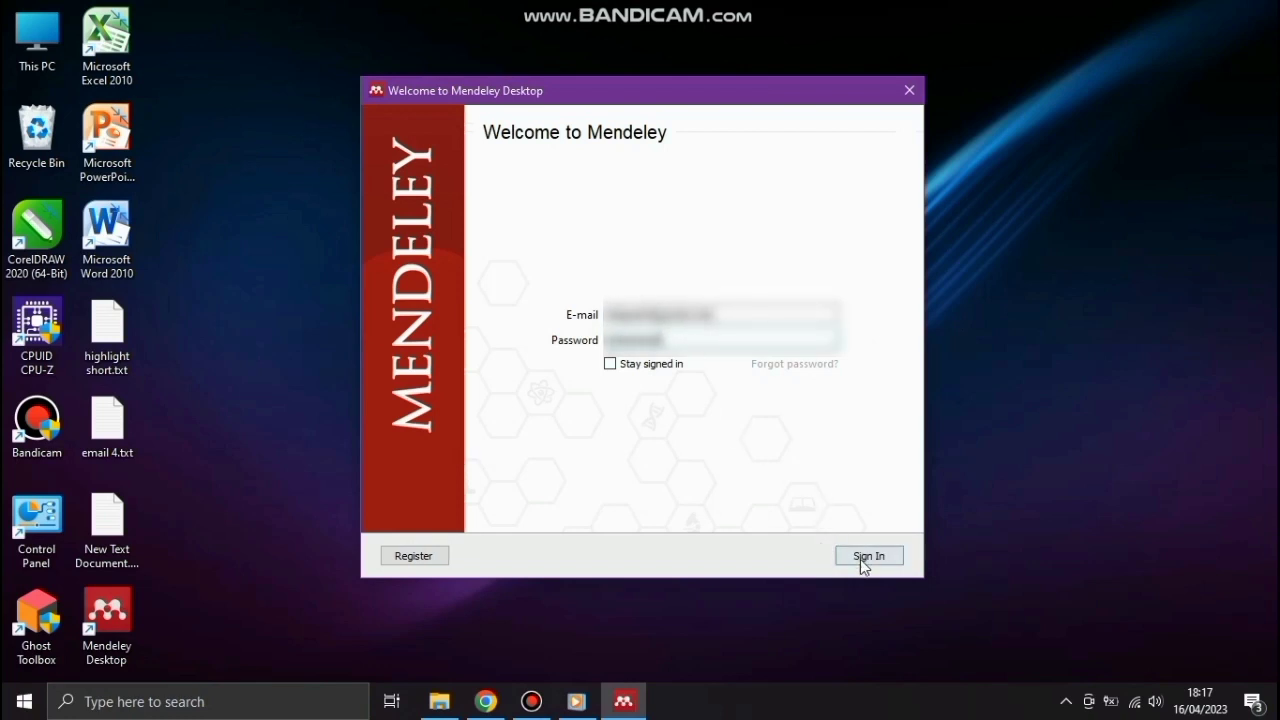
{"action": "left_click", "coordinate": [865, 563]}
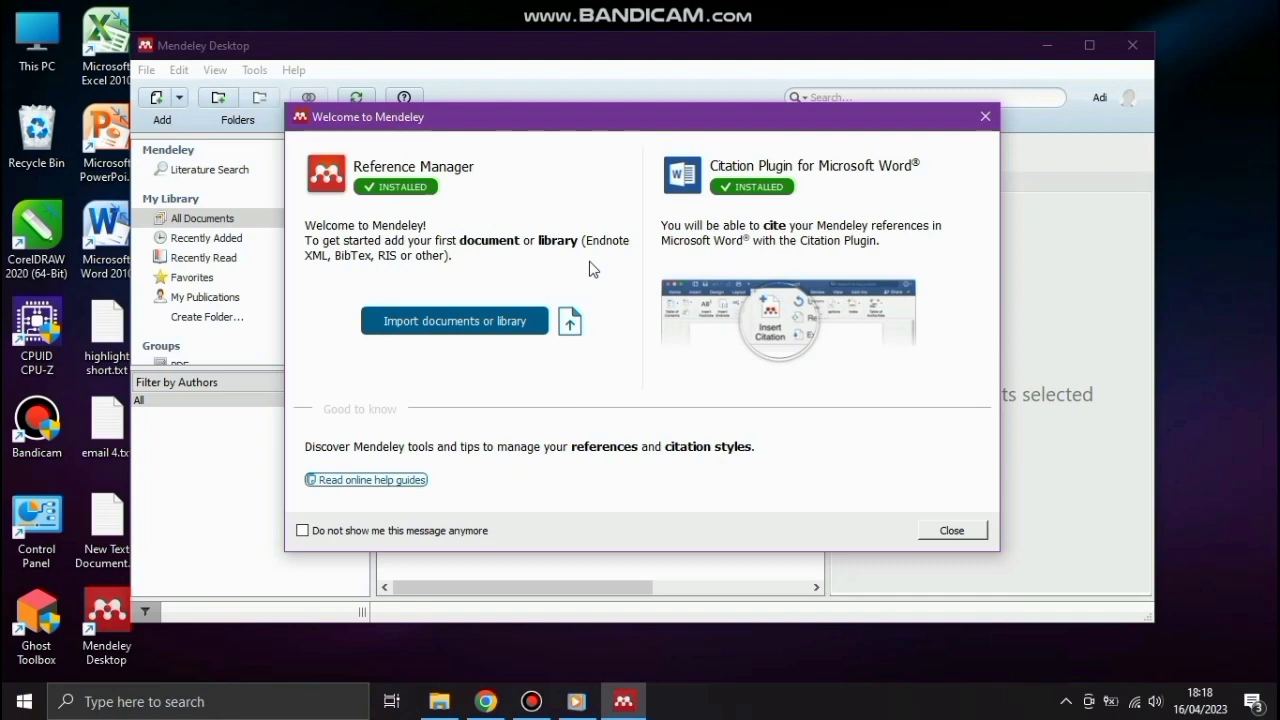
Step: Dismiss the Mendeley welcome dialog and introductory tour, then launch Word 2010 from the desktop
{"action": "left_click", "coordinate": [952, 532]}
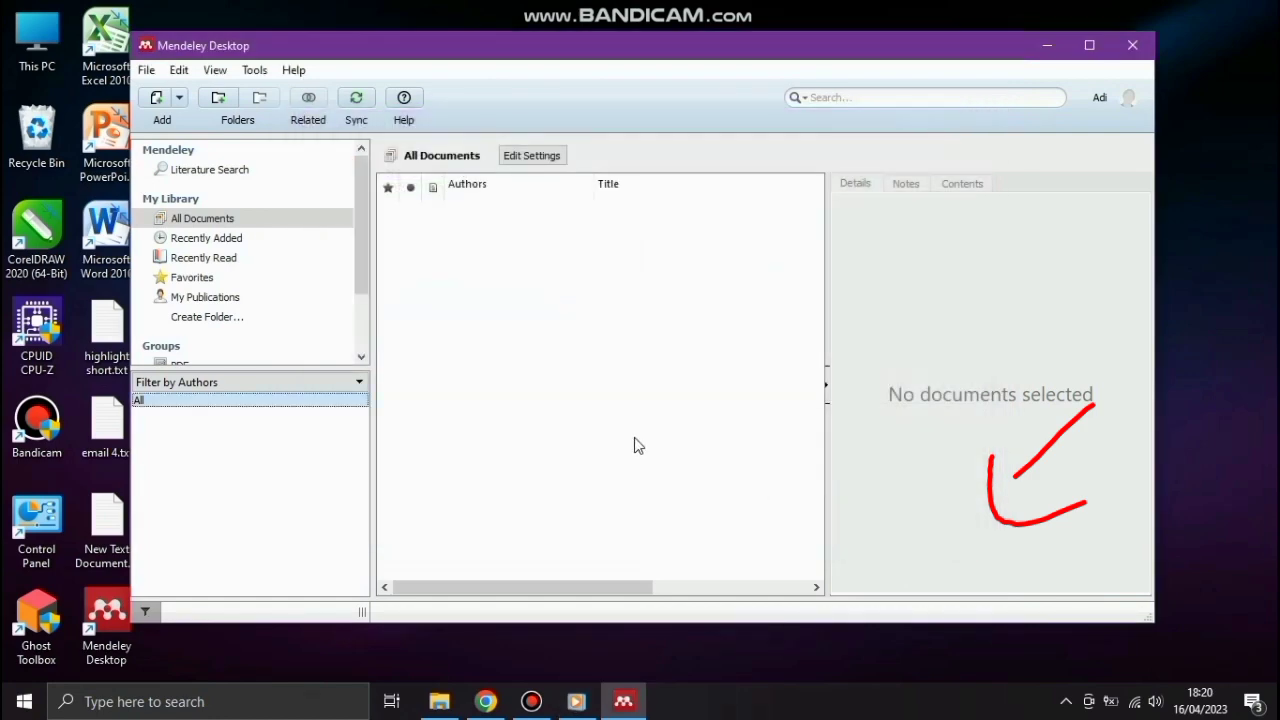
{"action": "left_click", "coordinate": [540, 356]}
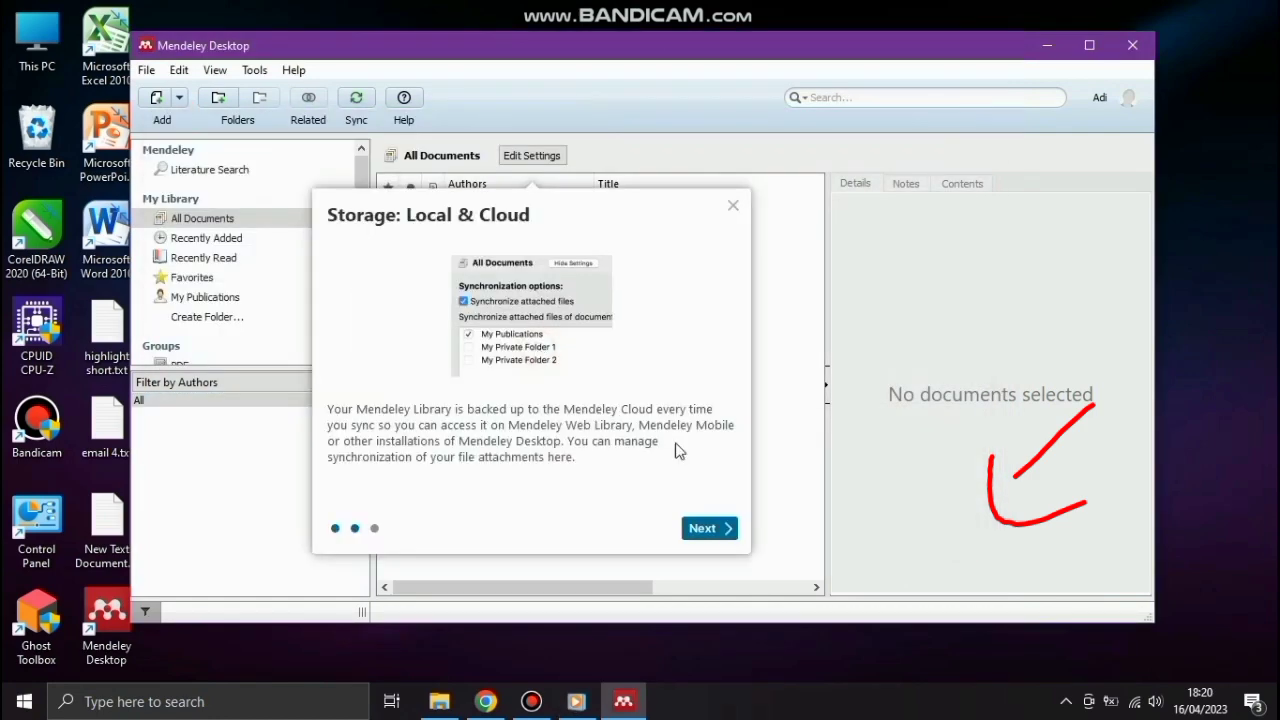
{"action": "left_click", "coordinate": [725, 528]}
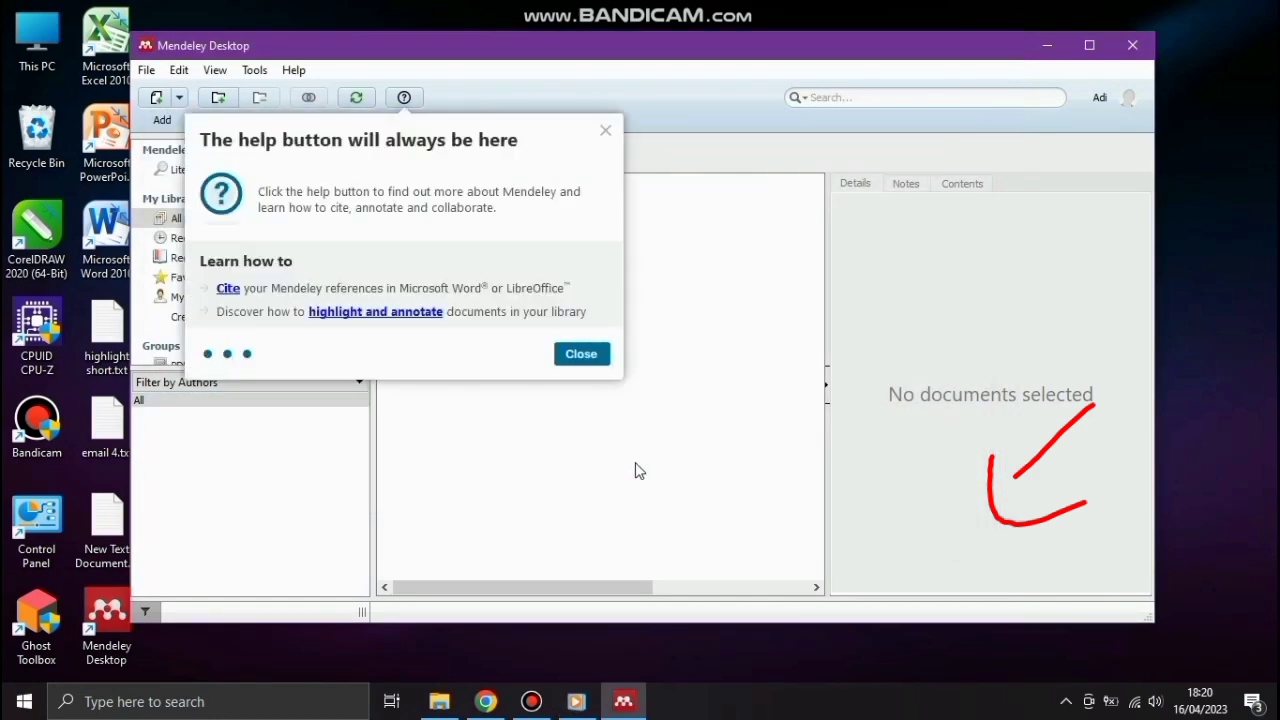
{"action": "left_click", "coordinate": [587, 357]}
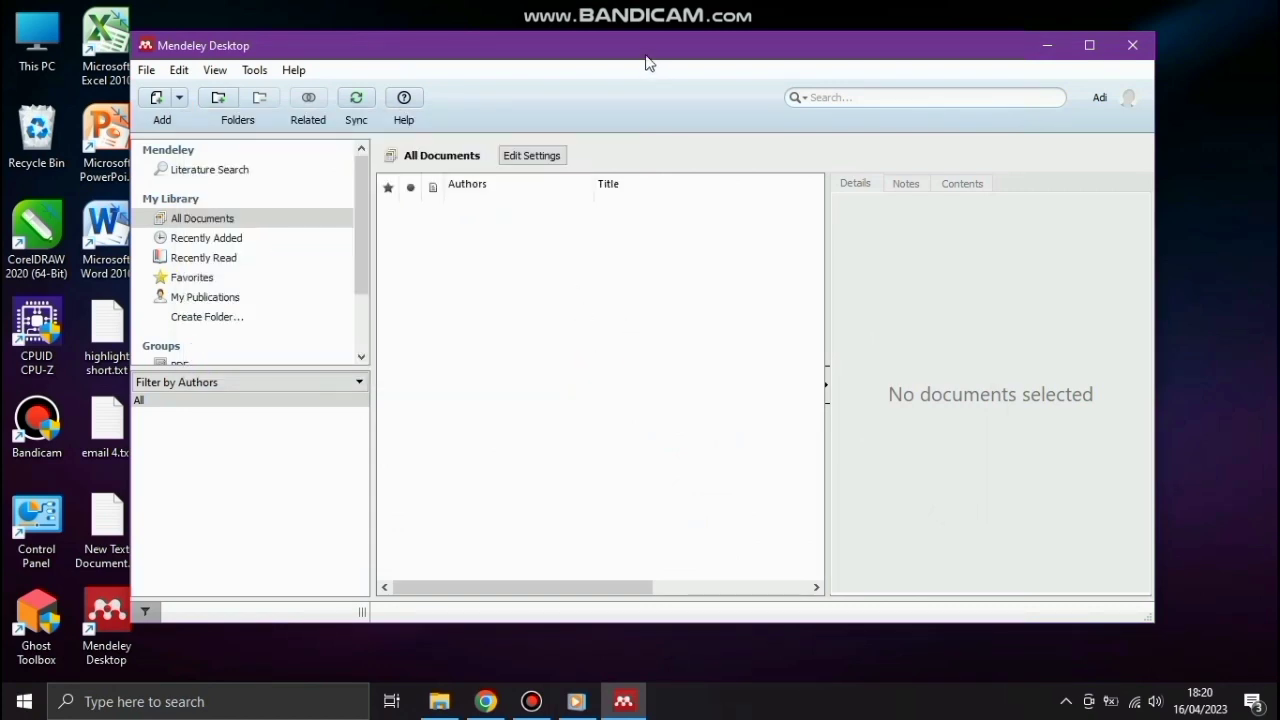
{"action": "left_click_drag", "start_coordinate": [646, 57], "coordinate": [700, 41]}
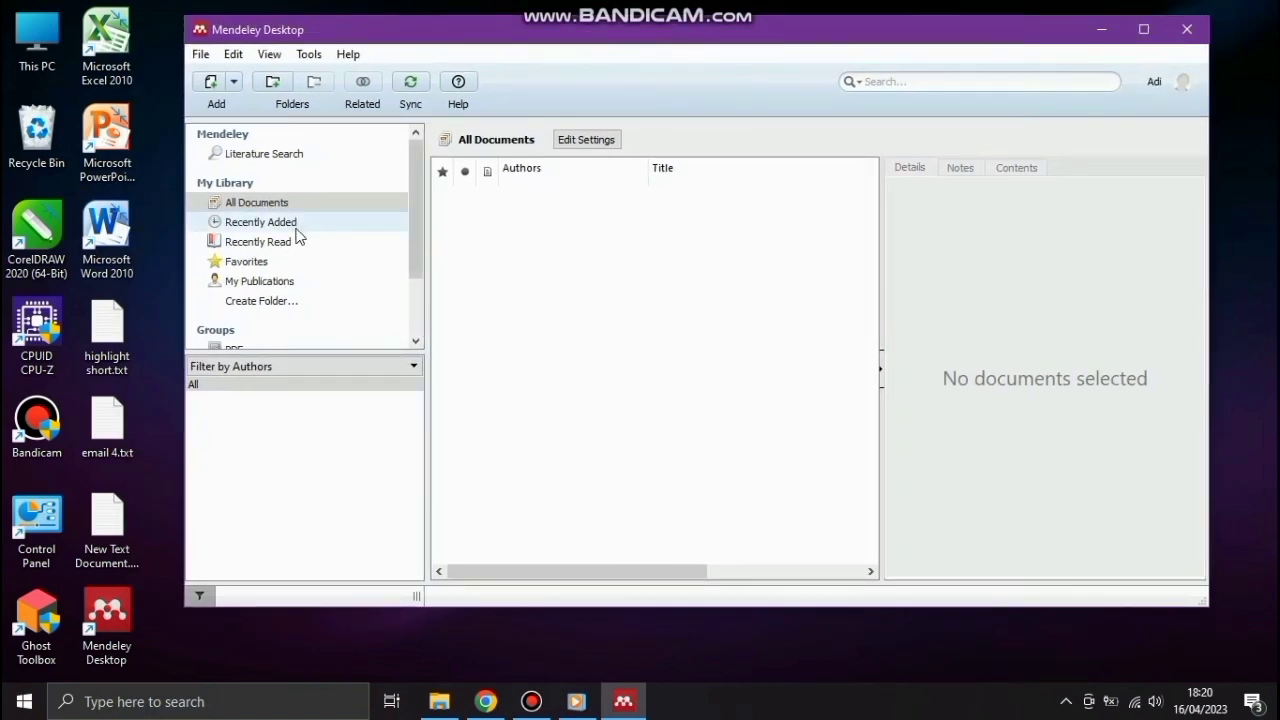
{"action": "double_click", "coordinate": [117, 243]}
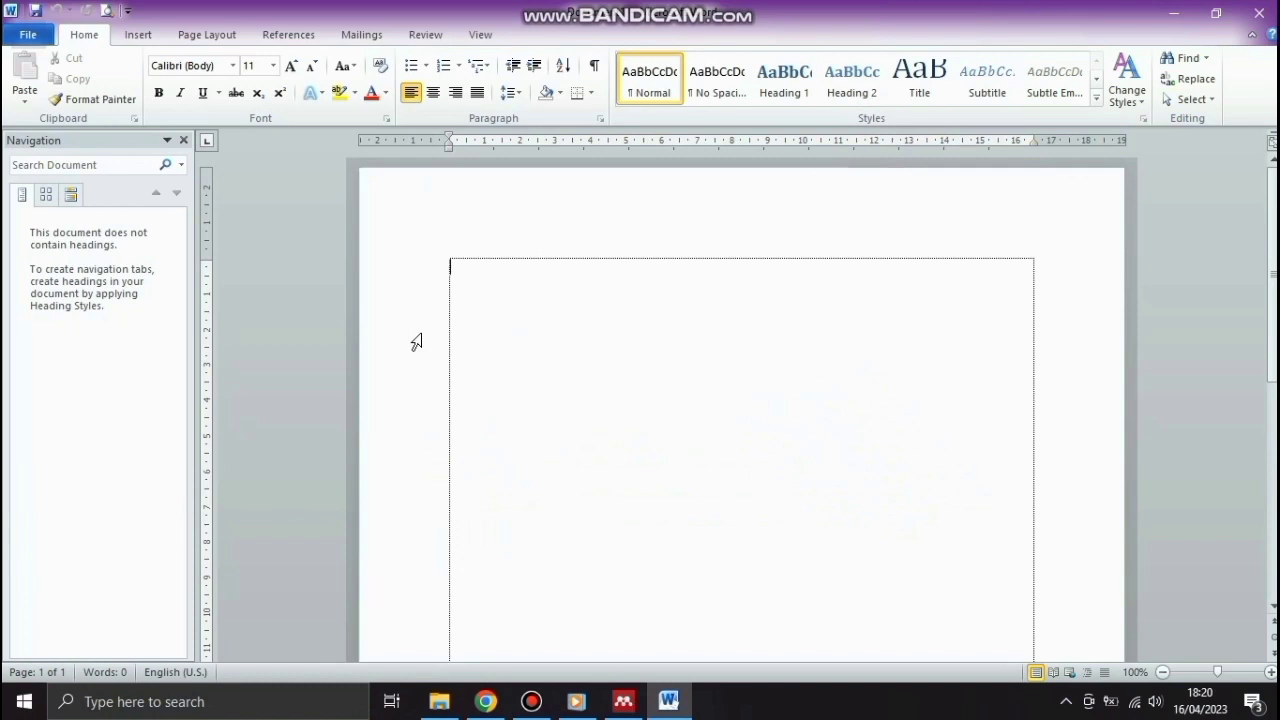
Step: Show the References ribbon features in the Word document
{"action": "scroll", "coordinate": [210, 58], "scroll_direction": "down", "scroll_amount": 1}
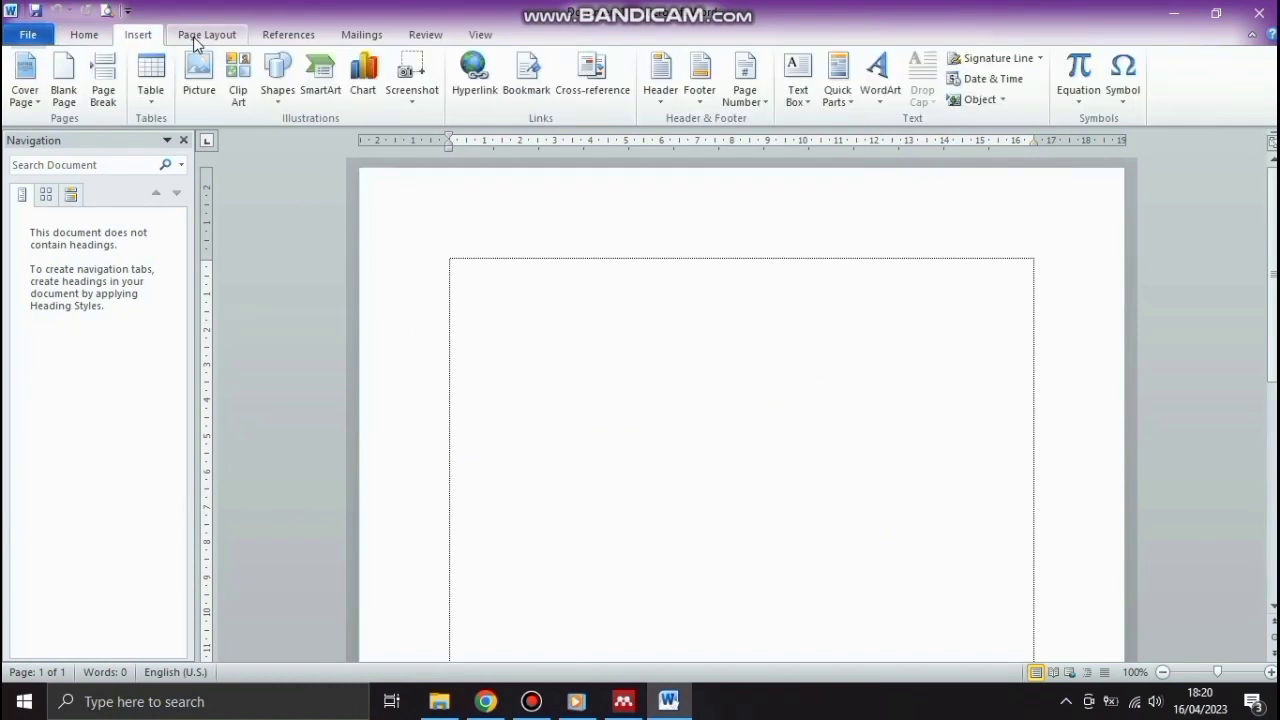
{"action": "scroll", "coordinate": [210, 58], "scroll_direction": "down", "scroll_amount": 1}
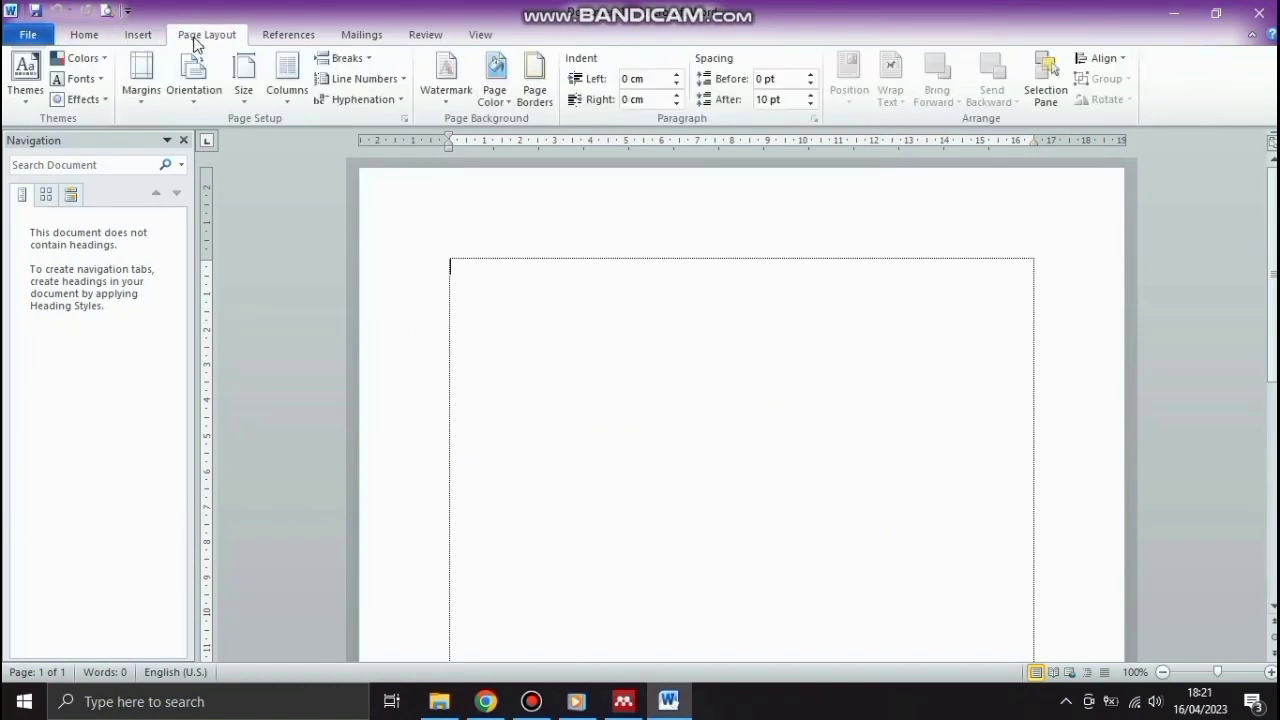
{"action": "left_click", "coordinate": [301, 38]}
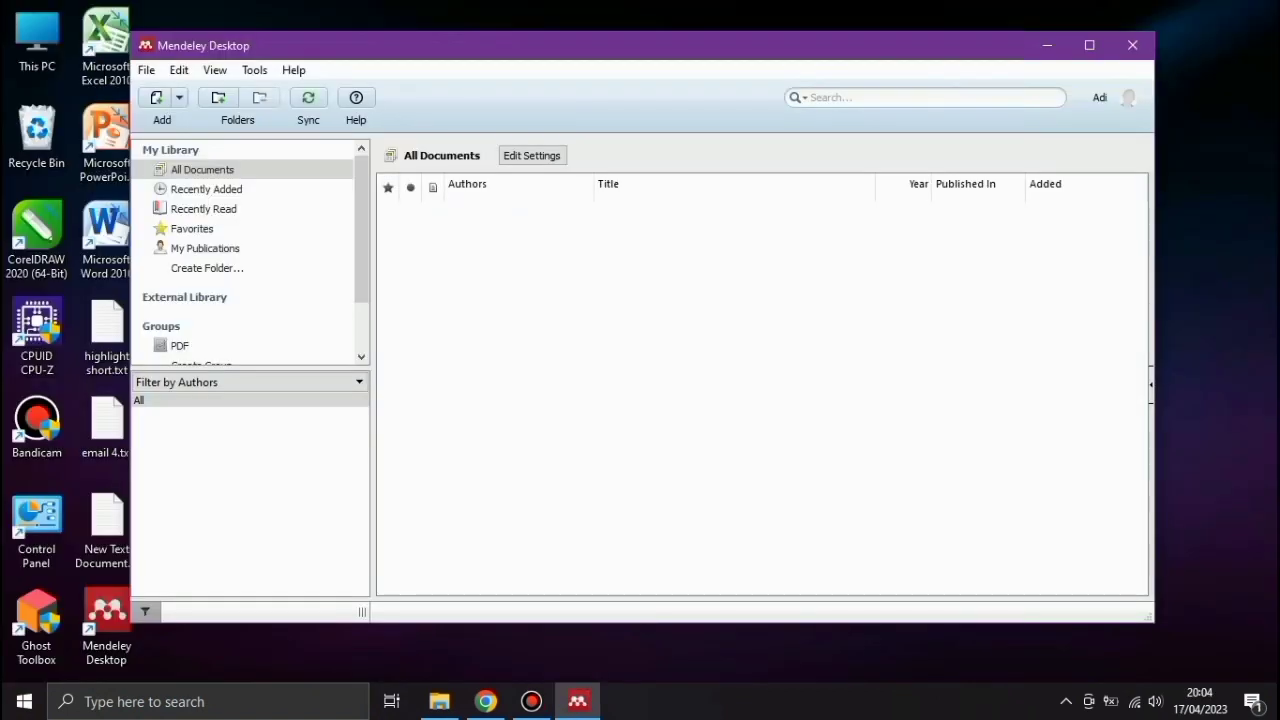
Step: Open Downloads, then minimise File Explorer, Mendeley Desktop and Adobe Reader to show the desktop
{"action": "left_click", "coordinate": [439, 701]}
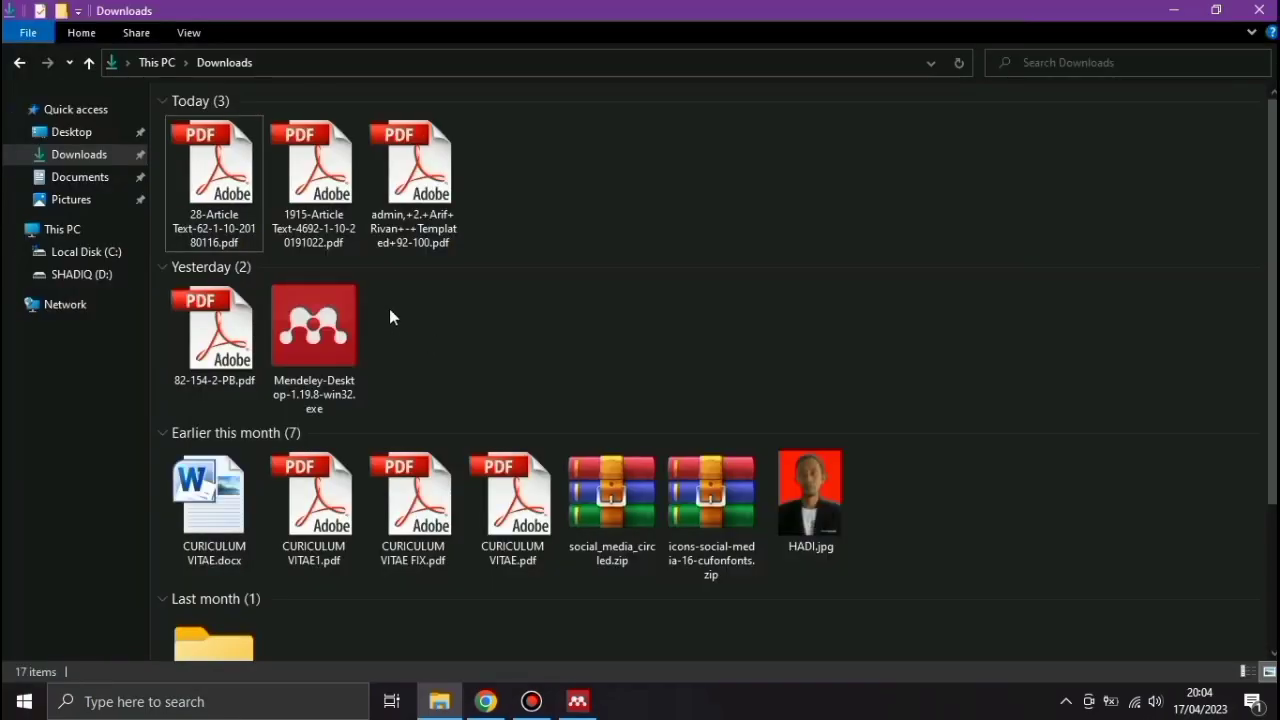
{"action": "right_click", "coordinate": [213, 171]}
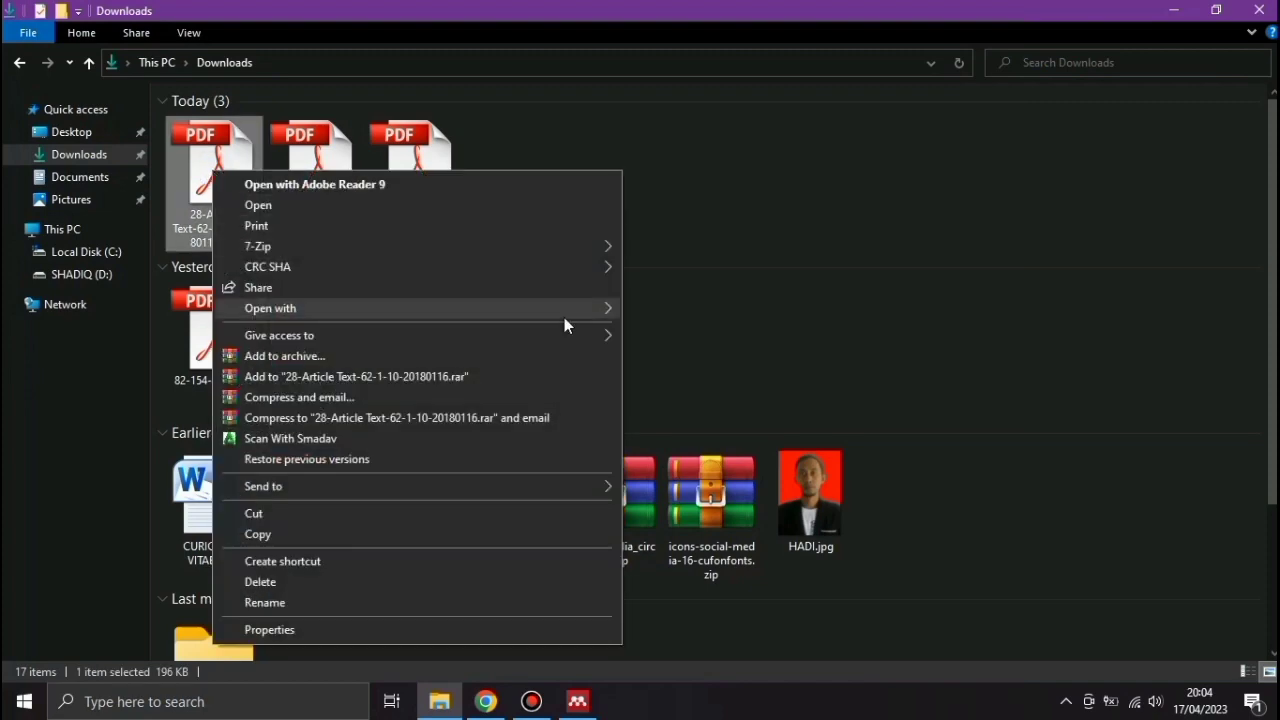
{"action": "mouse_move", "coordinate": [564, 317]}
{"action": "key", "text": "Escape"}
{"action": "left_click", "coordinate": [1174, 10]}
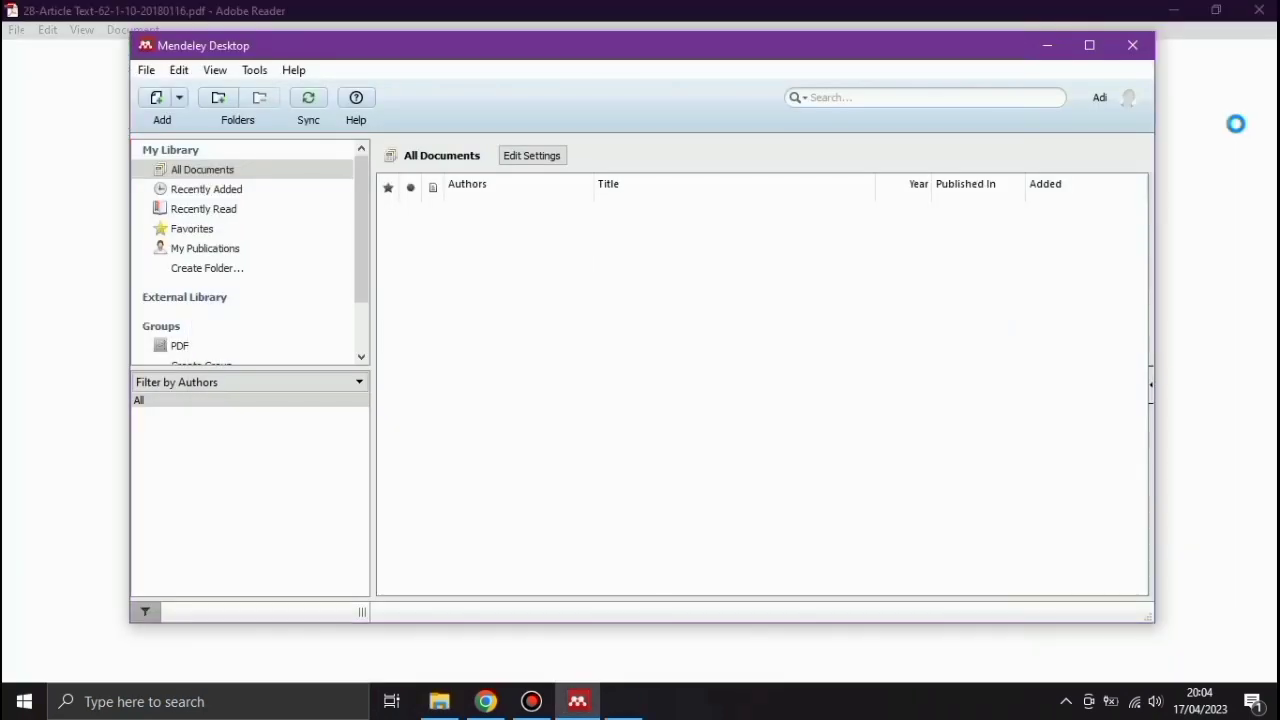
{"action": "left_click", "coordinate": [1047, 45]}
{"action": "left_click", "coordinate": [1173, 10]}
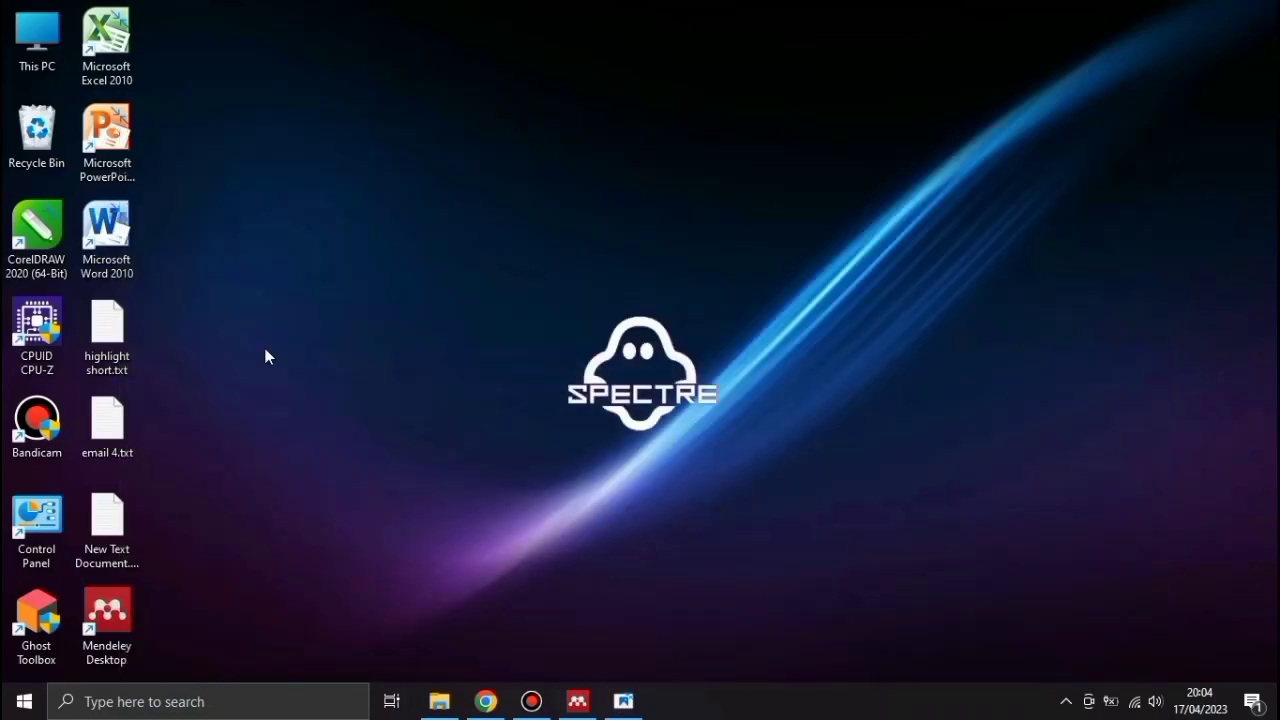
Step: Launch Word 2010 and scroll the PDF in Adobe Reader to the PENDAHULUAN section
{"action": "double_click", "coordinate": [104, 233]}
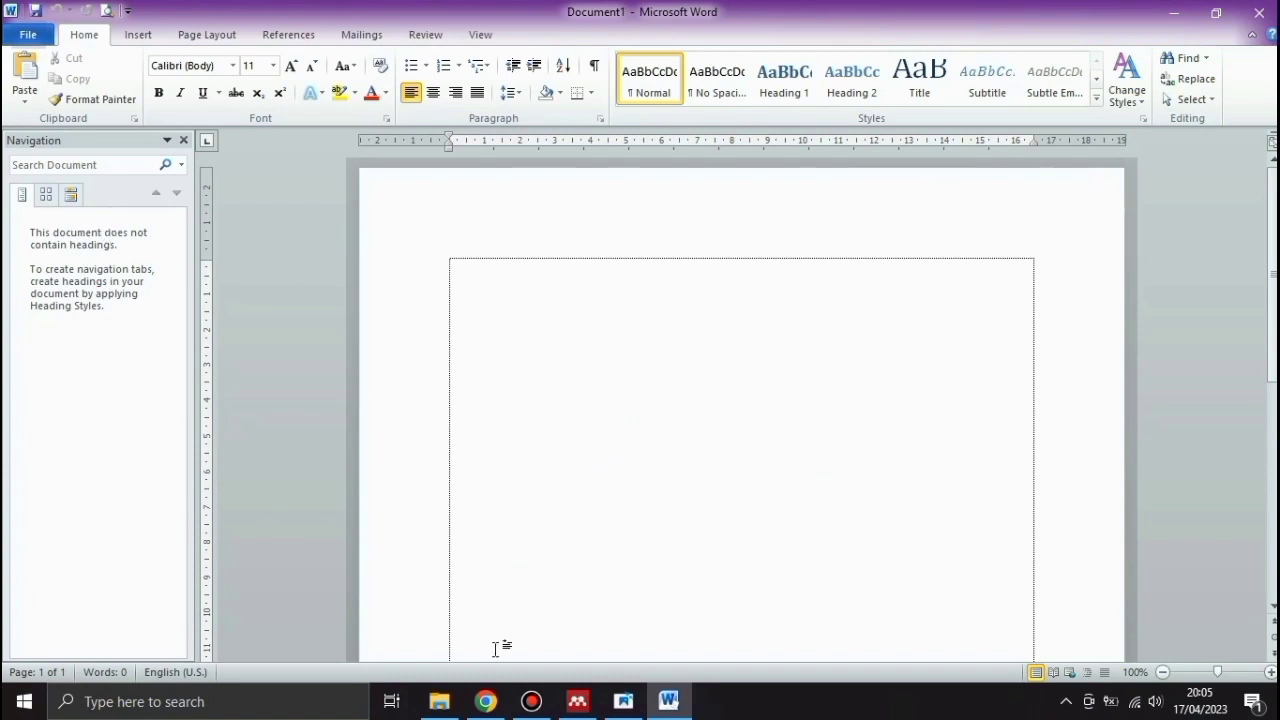
{"action": "left_click", "coordinate": [623, 701]}
{"action": "scroll", "coordinate": [600, 494], "scroll_direction": "down", "scroll_amount": 5}
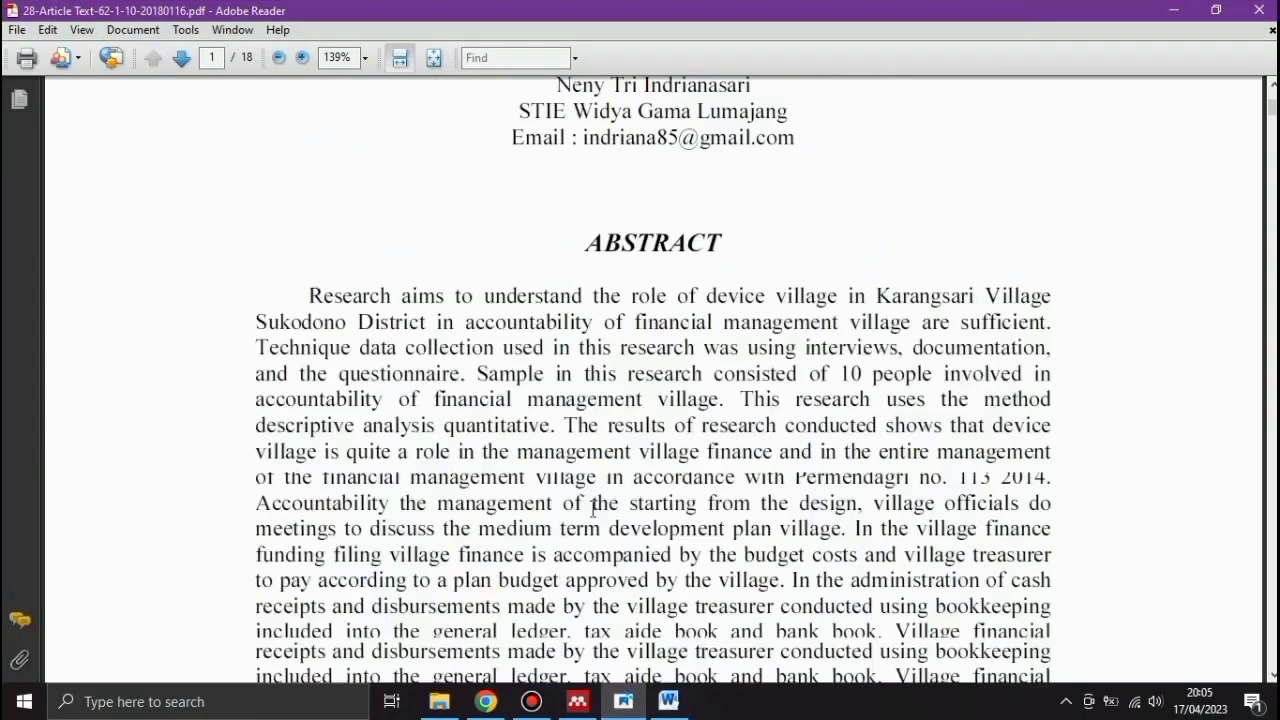
{"action": "scroll", "coordinate": [593, 510], "scroll_direction": "down", "scroll_amount": 10}
{"action": "scroll", "coordinate": [593, 510], "scroll_direction": "up", "scroll_amount": 8}
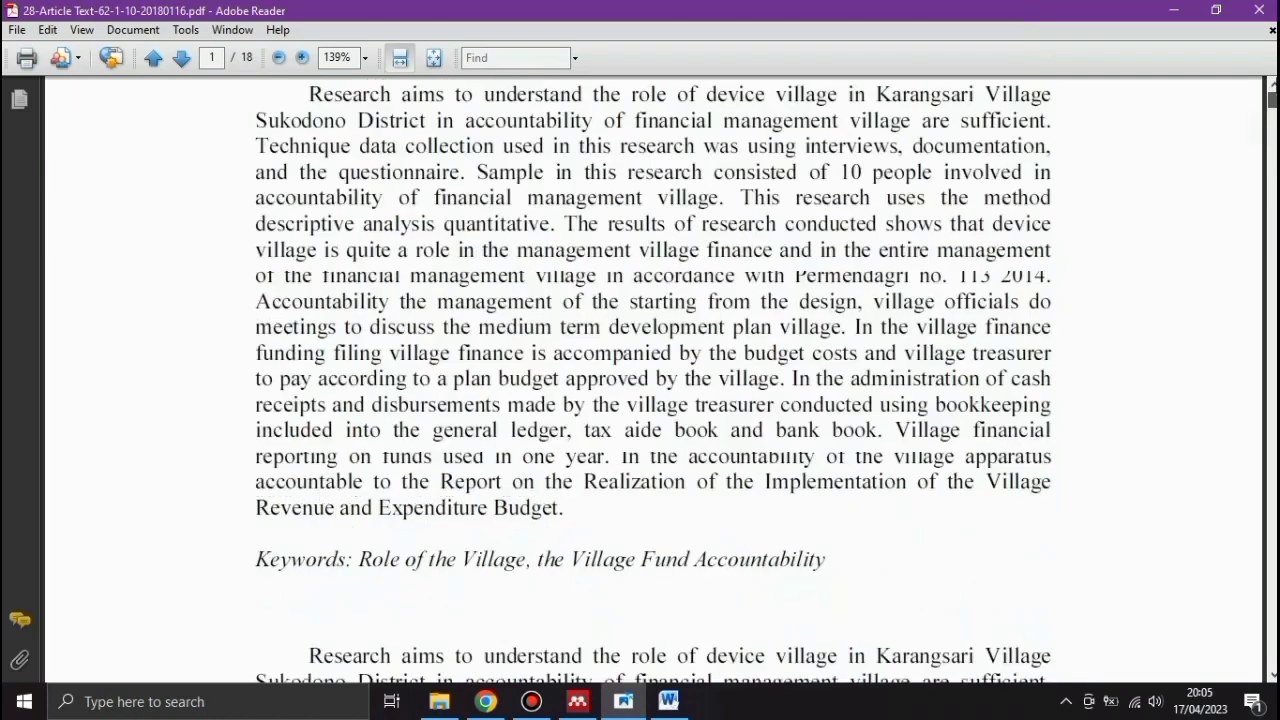
{"action": "scroll", "coordinate": [1163, 303], "scroll_direction": "up", "scroll_amount": 5}
{"action": "scroll", "coordinate": [1100, 400], "scroll_direction": "down", "scroll_amount": 4}
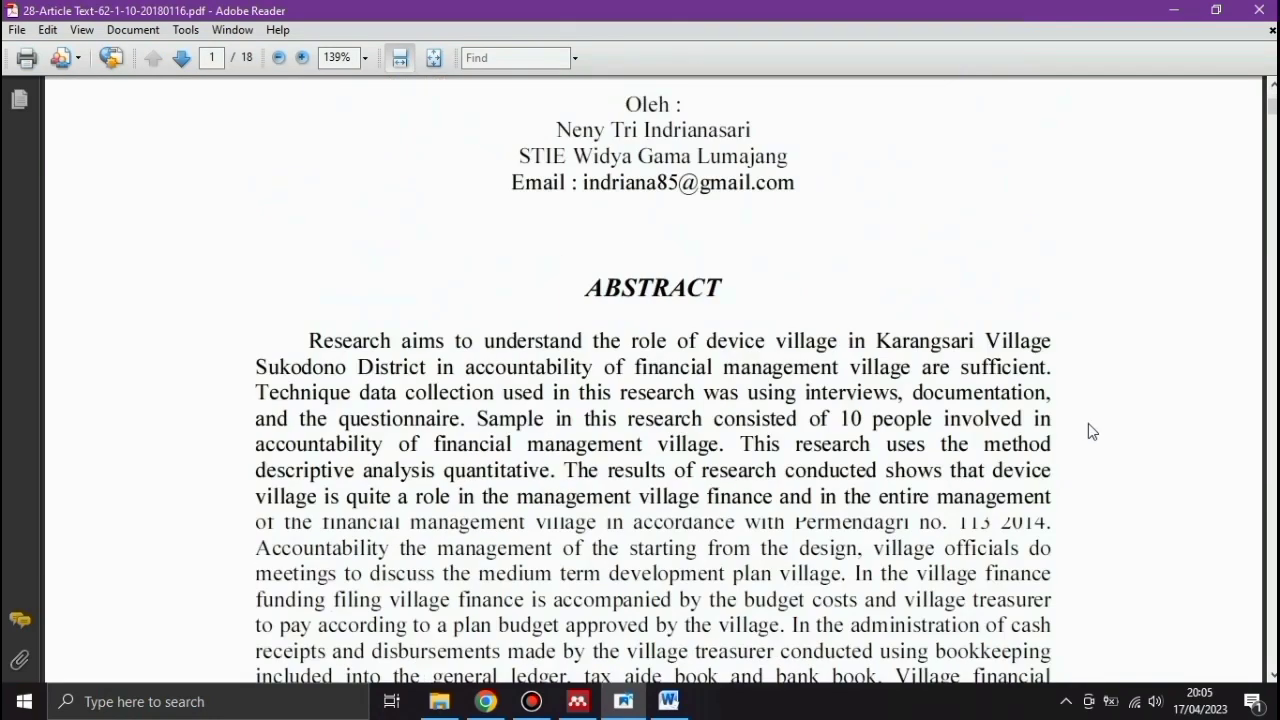
{"action": "scroll", "coordinate": [1091, 428], "scroll_direction": "down", "scroll_amount": 6}
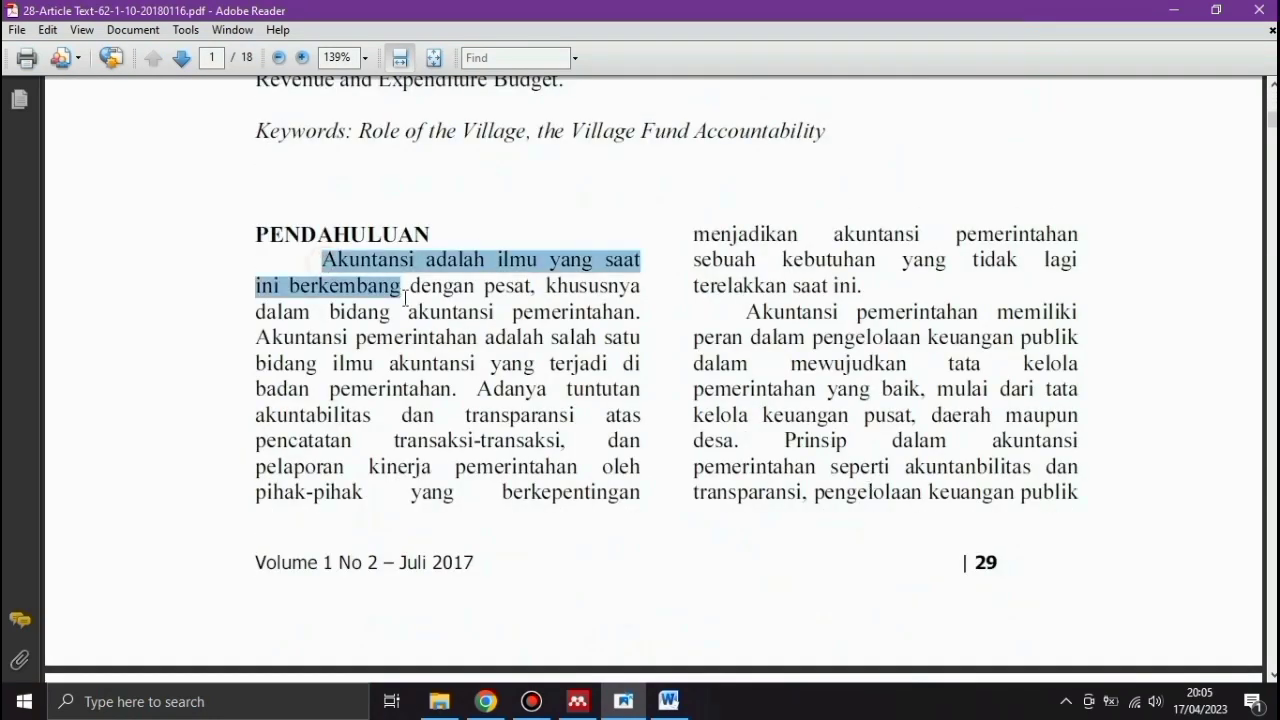
Step: Copy the first PENDAHULUAN paragraph, ending 'badan pemerintahan.', and return to Word
{"action": "left_click_drag", "start_coordinate": [322, 262], "coordinate": [458, 389]}
{"action": "right_click", "coordinate": [435, 398]}
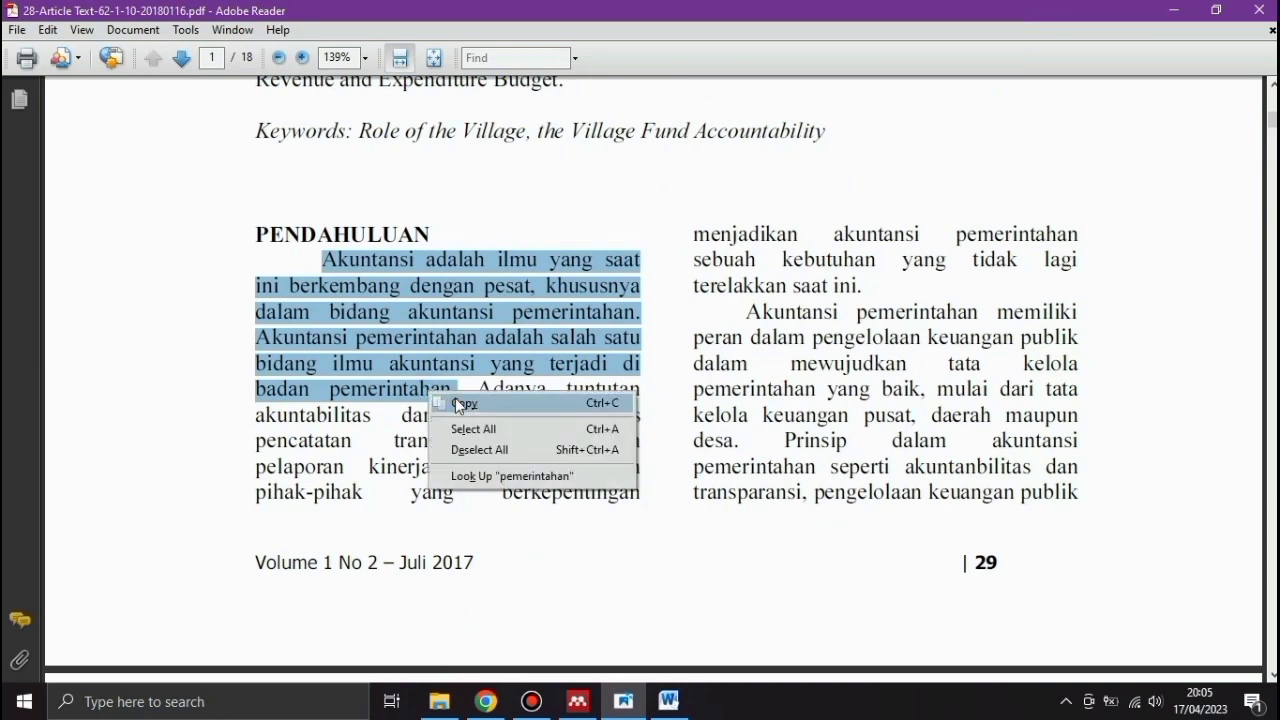
{"action": "left_click", "coordinate": [462, 404]}
{"action": "left_click", "coordinate": [668, 701]}
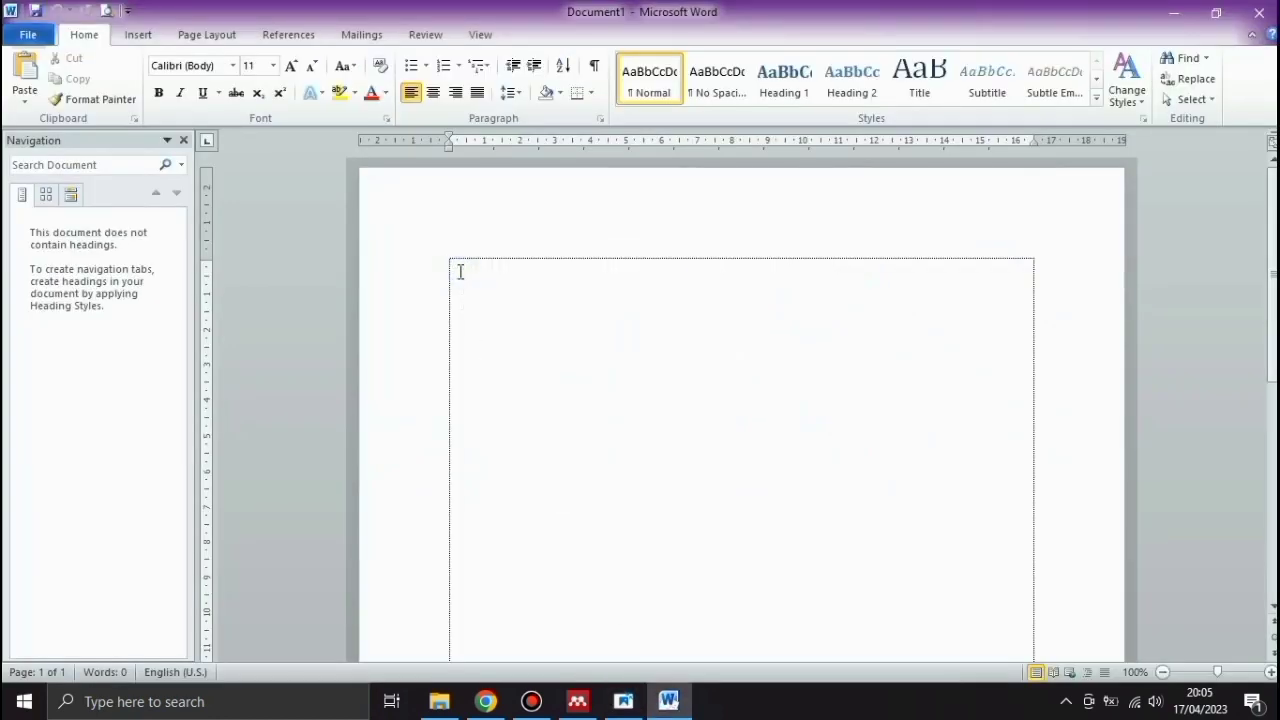
Step: Paste the copied paragraph and join the line breaks after 'saat' and 'khususnya'
{"action": "right_click", "coordinate": [460, 271]}
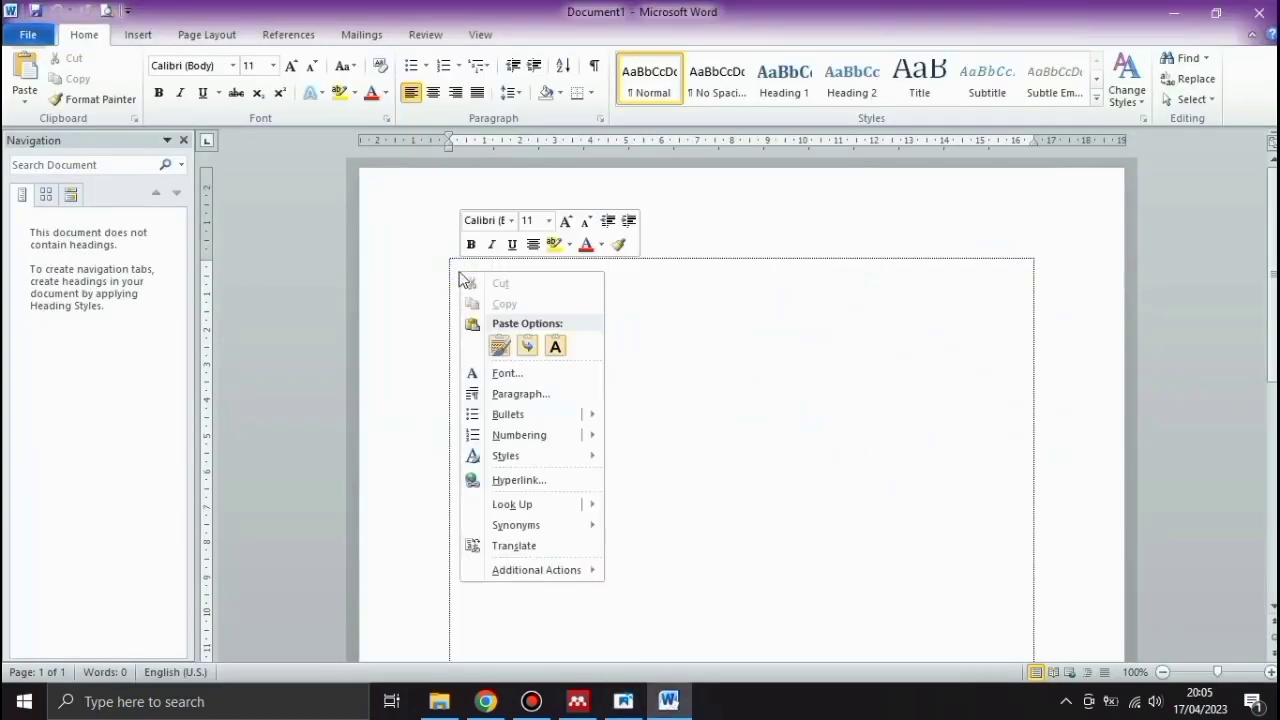
{"action": "left_click", "coordinate": [499, 345]}
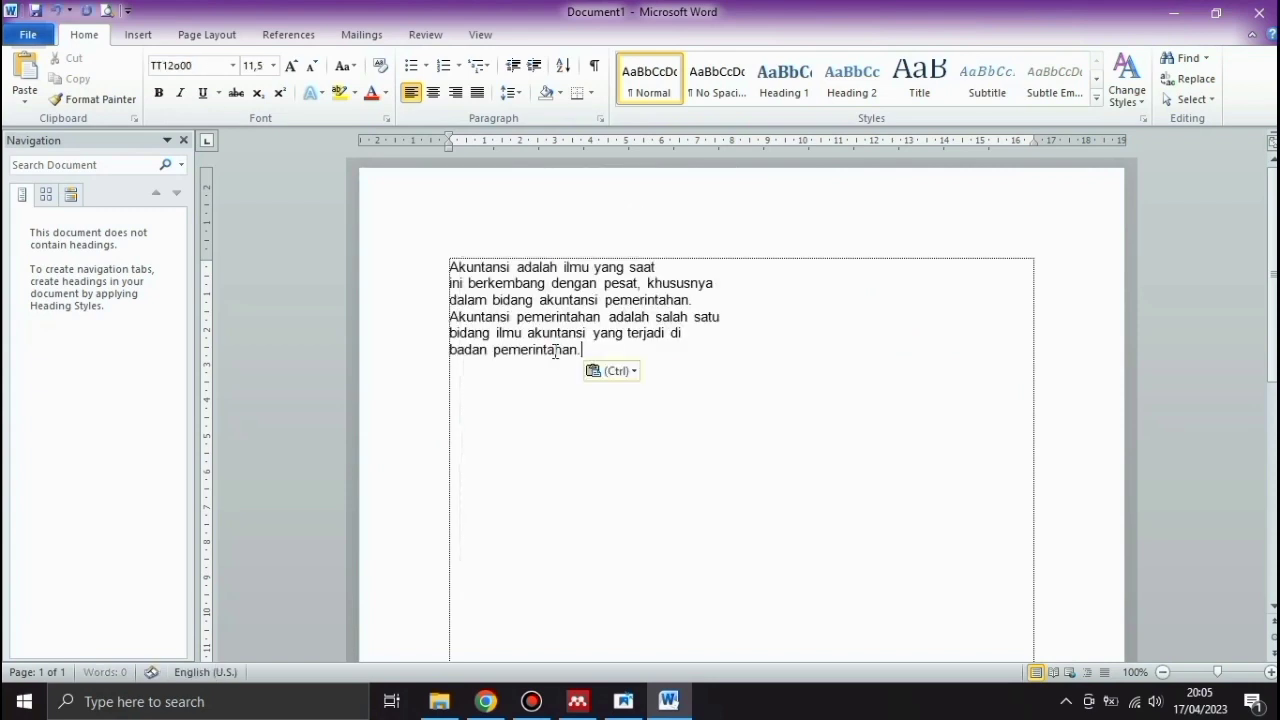
{"action": "left_click", "coordinate": [443, 287]}
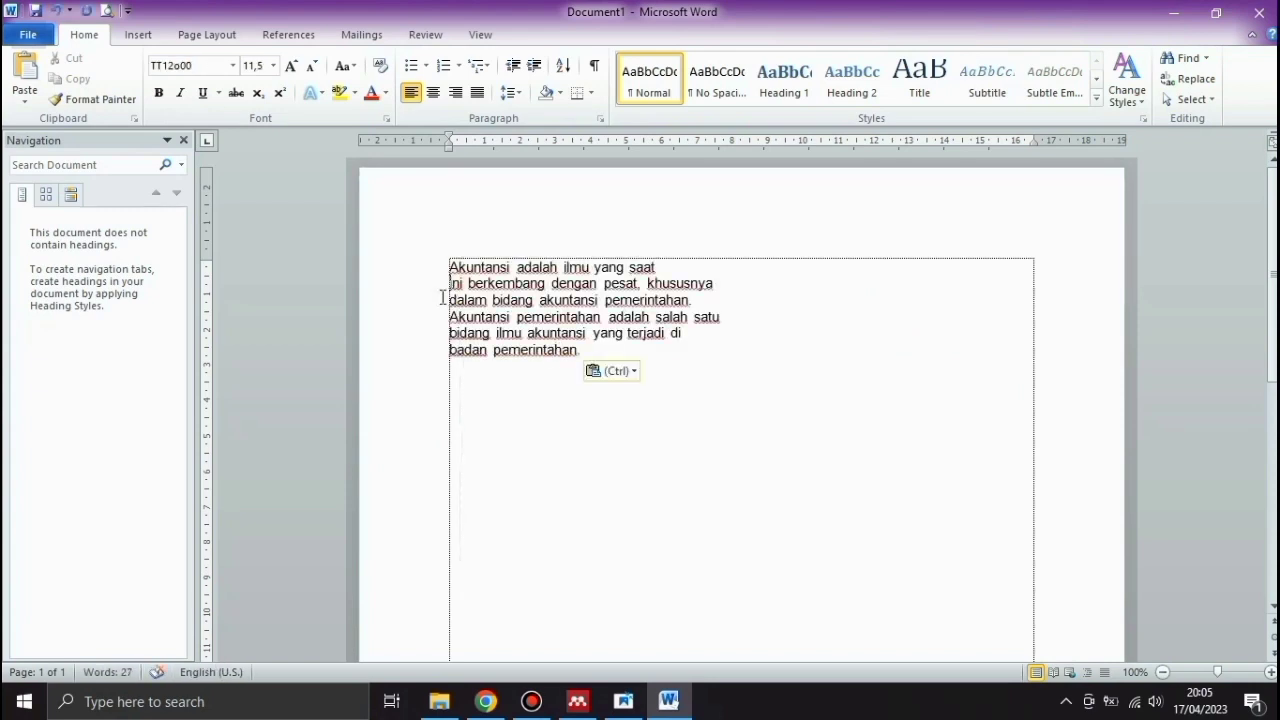
{"action": "key", "text": "BackSpace"}
{"action": "left_click", "coordinate": [449, 283]}
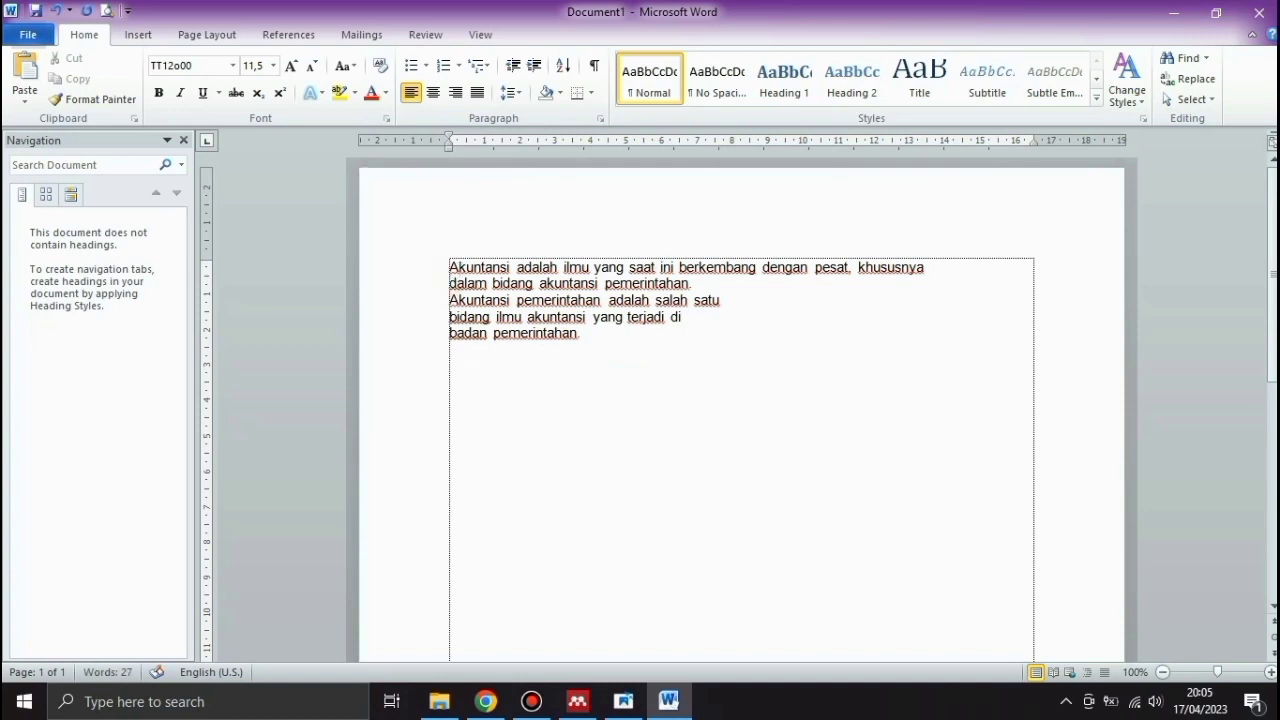
{"action": "key", "text": "BackSpace"}
Step: Remove the remaining line breaks so the paragraph is one block ending 'badan pemerintahan.'
{"action": "left_click", "coordinate": [490, 283]}
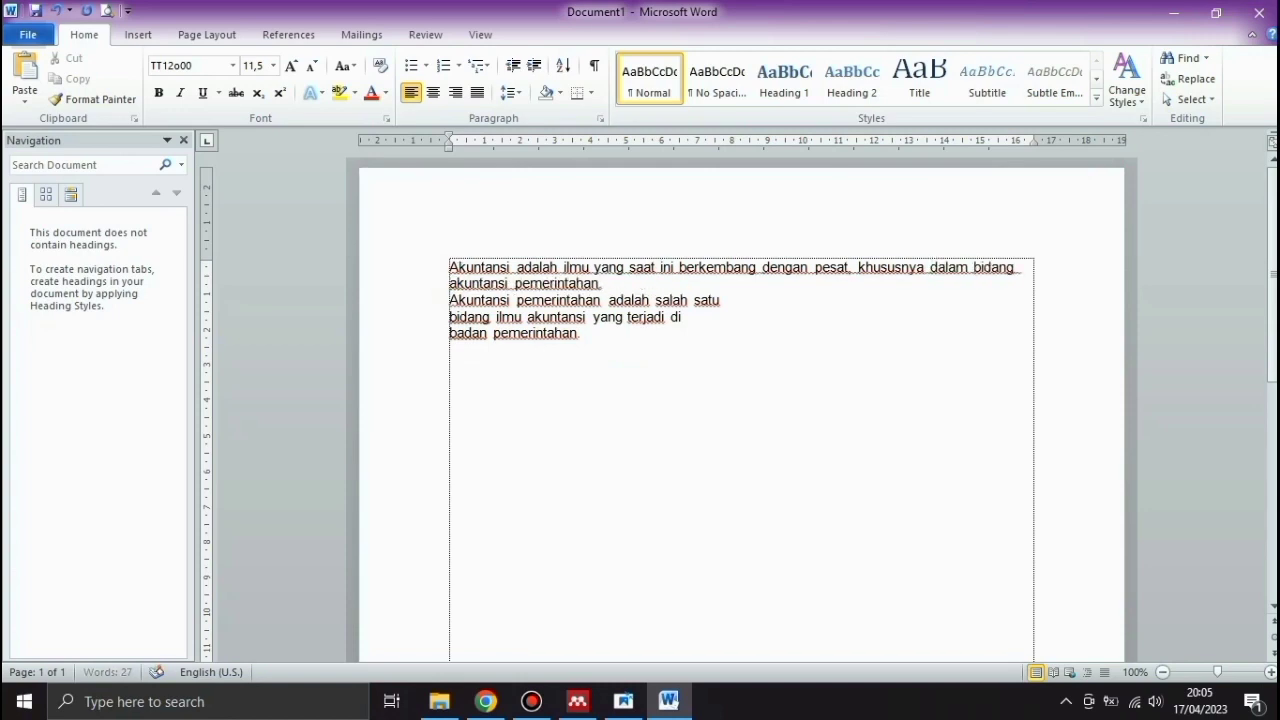
{"action": "left_click", "coordinate": [449, 300]}
{"action": "key", "text": "BackSpace"}
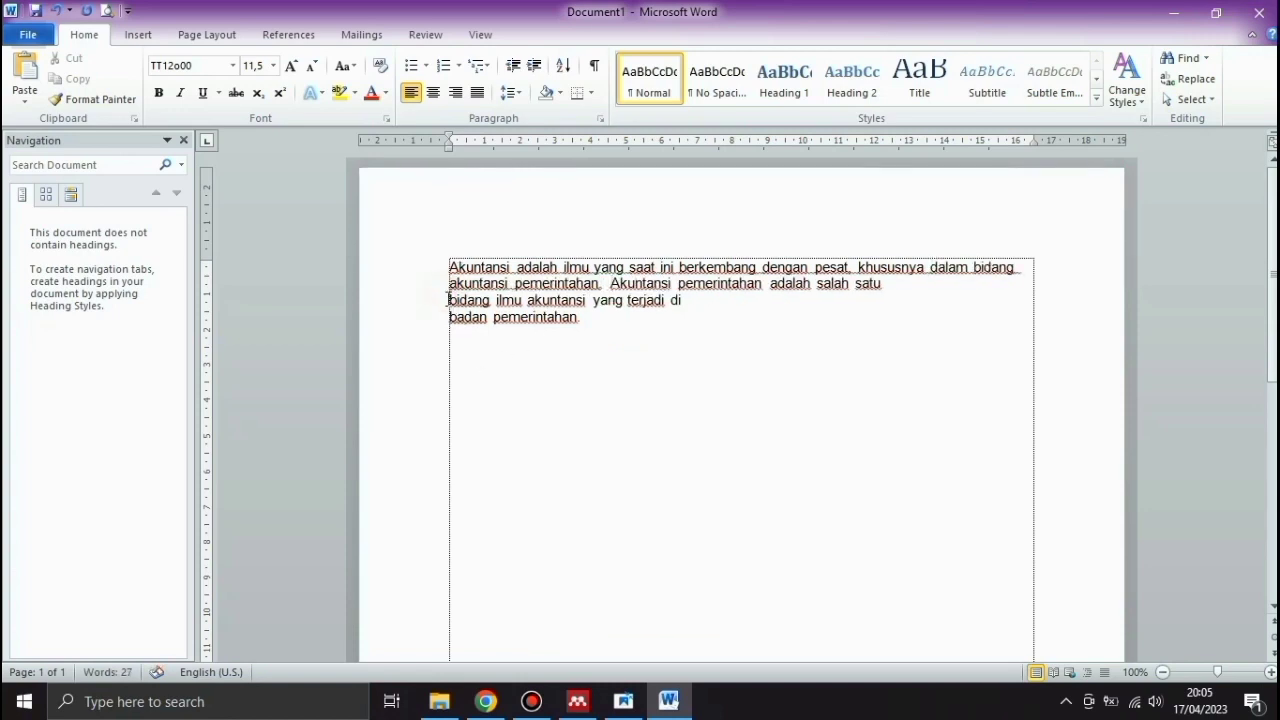
{"action": "left_click", "coordinate": [449, 300]}
{"action": "key", "text": "BackSpace"}
{"action": "left_click", "coordinate": [449, 317]}
{"action": "key", "text": "BackSpace"}
{"action": "left_click", "coordinate": [538, 300]}
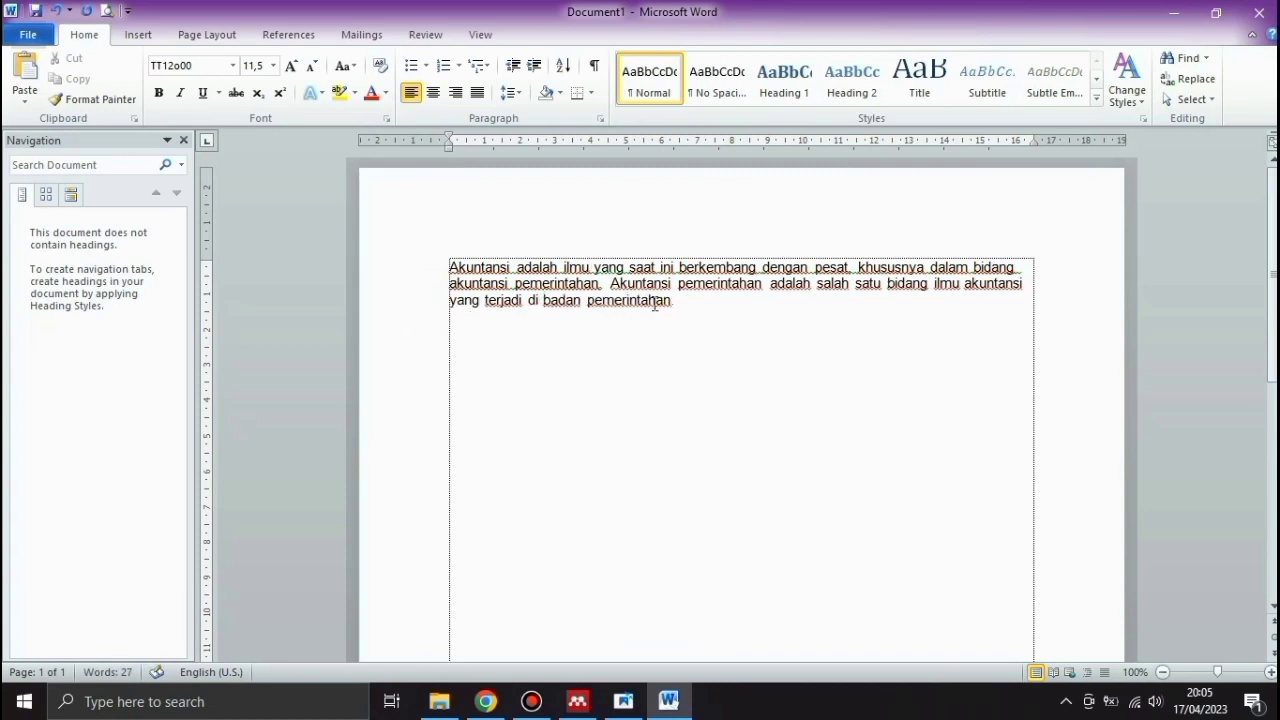
{"action": "key", "text": "End"}
{"action": "type", "text": "."}
Step: Format the paragraph as justified Times New Roman 12 with 1.5 line spacing
{"action": "left_click", "coordinate": [477, 92]}
{"action": "left_click_drag", "start_coordinate": [726, 317], "coordinate": [350, 237]}
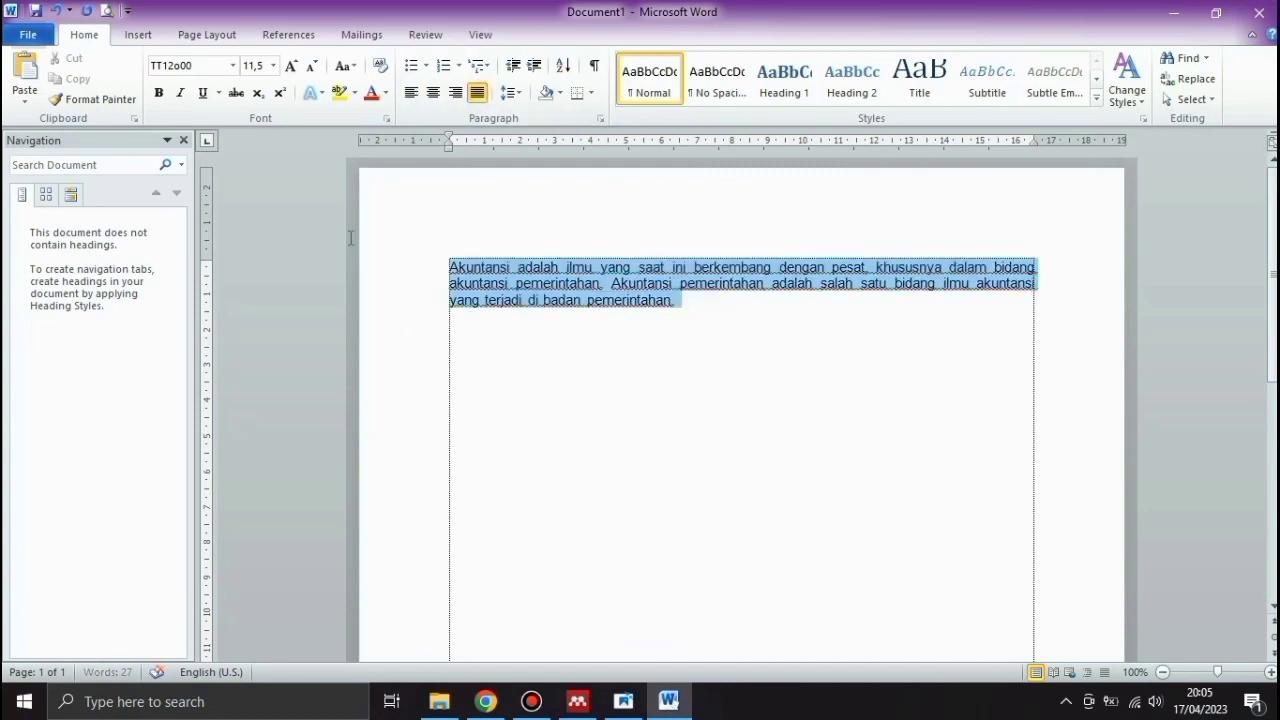
{"action": "left_click", "coordinate": [290, 65]}
{"action": "left_click", "coordinate": [273, 65]}
{"action": "left_click", "coordinate": [253, 150]}
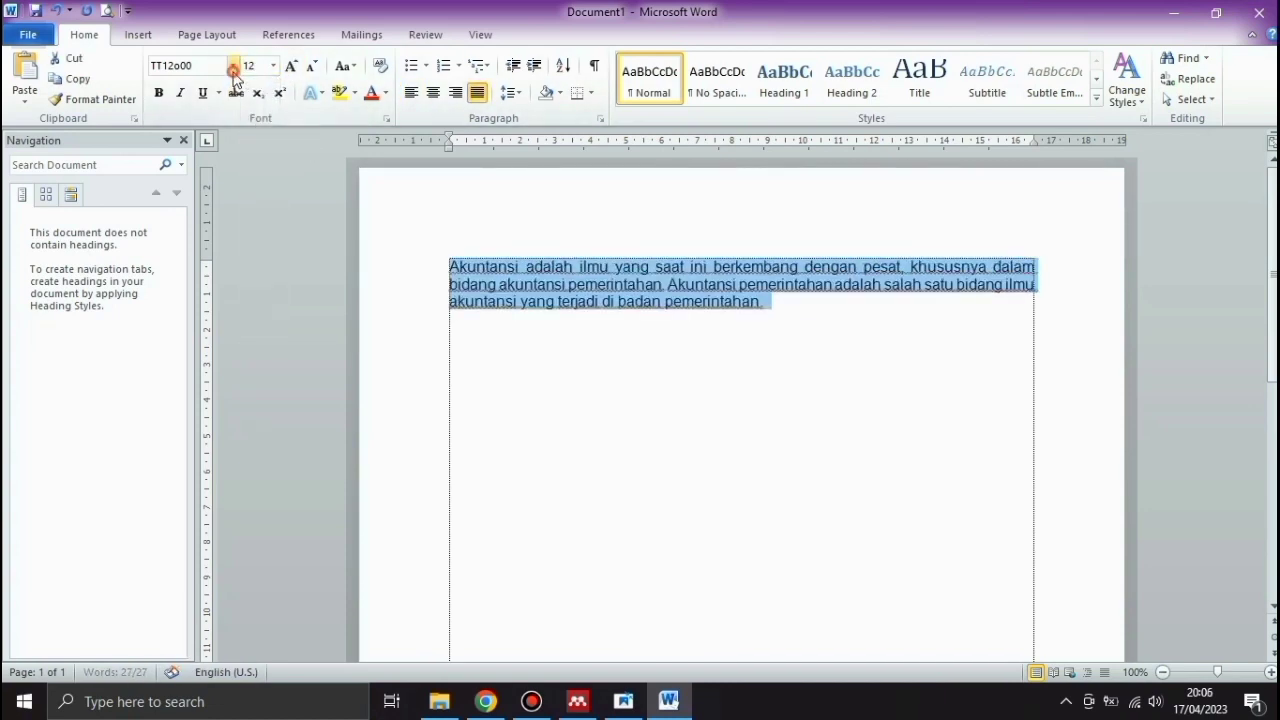
{"action": "left_click", "coordinate": [232, 65]}
{"action": "left_click", "coordinate": [200, 166]}
{"action": "left_click", "coordinate": [512, 92]}
{"action": "left_click", "coordinate": [549, 159]}
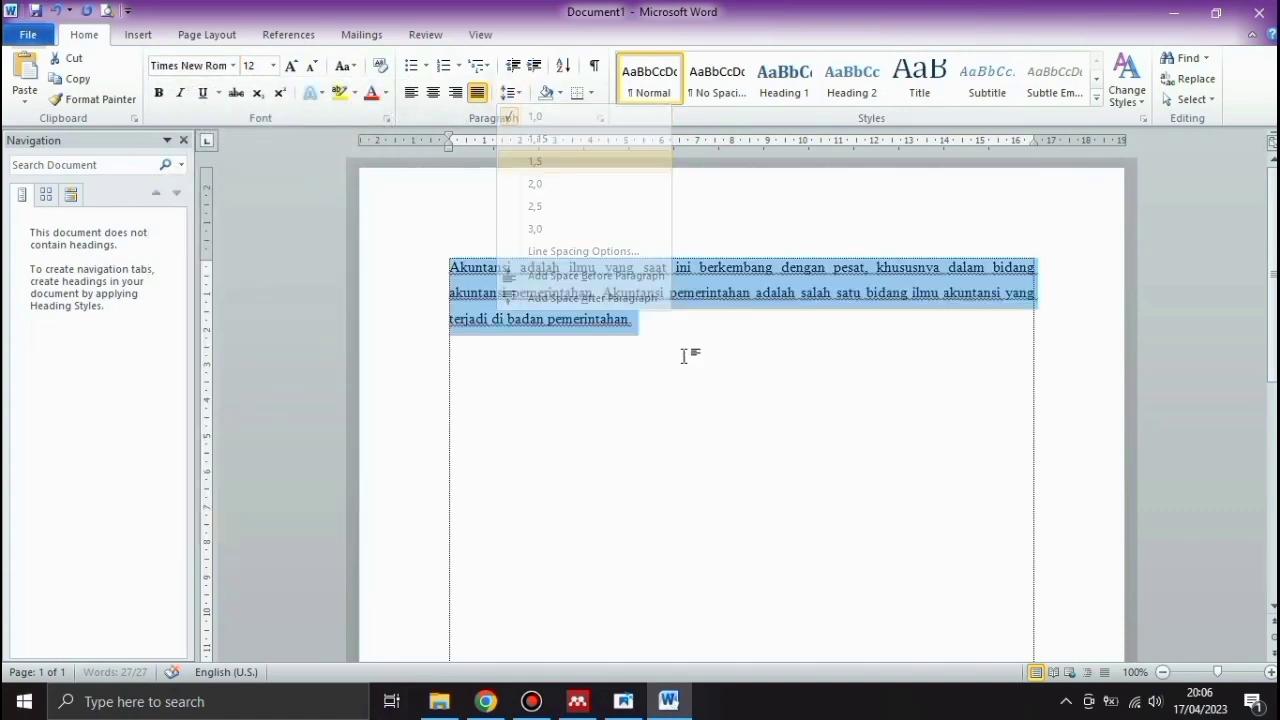
{"action": "left_click", "coordinate": [686, 352]}
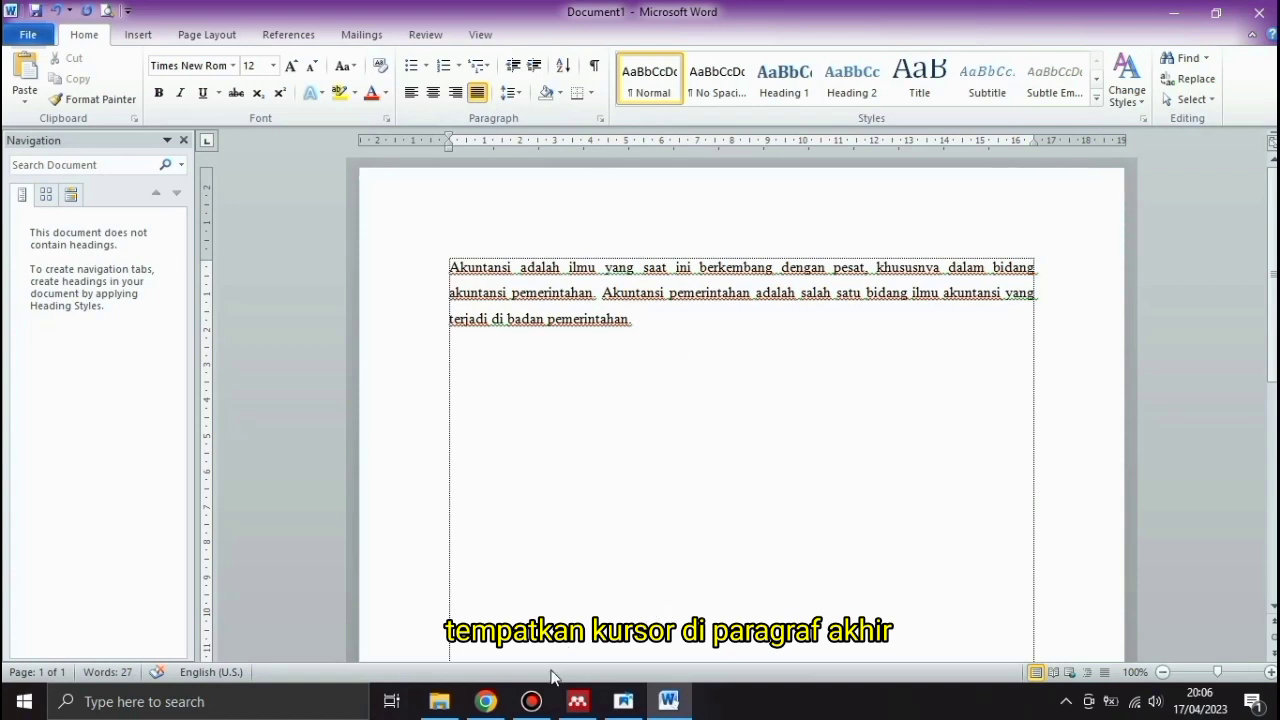
{"action": "left_click", "coordinate": [578, 701]}
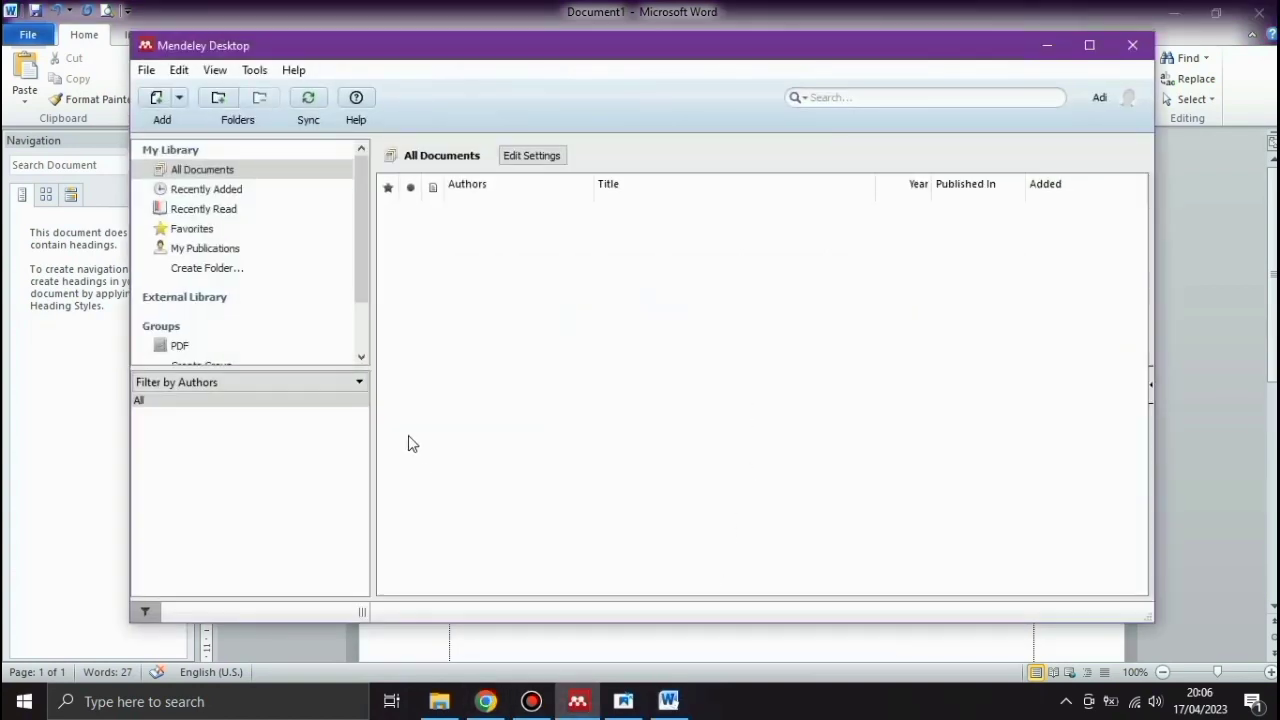
Step: Import 28-Article Text-62-1-10-20180116.pdf from Downloads into the Mendeley library
{"action": "left_click", "coordinate": [157, 98]}
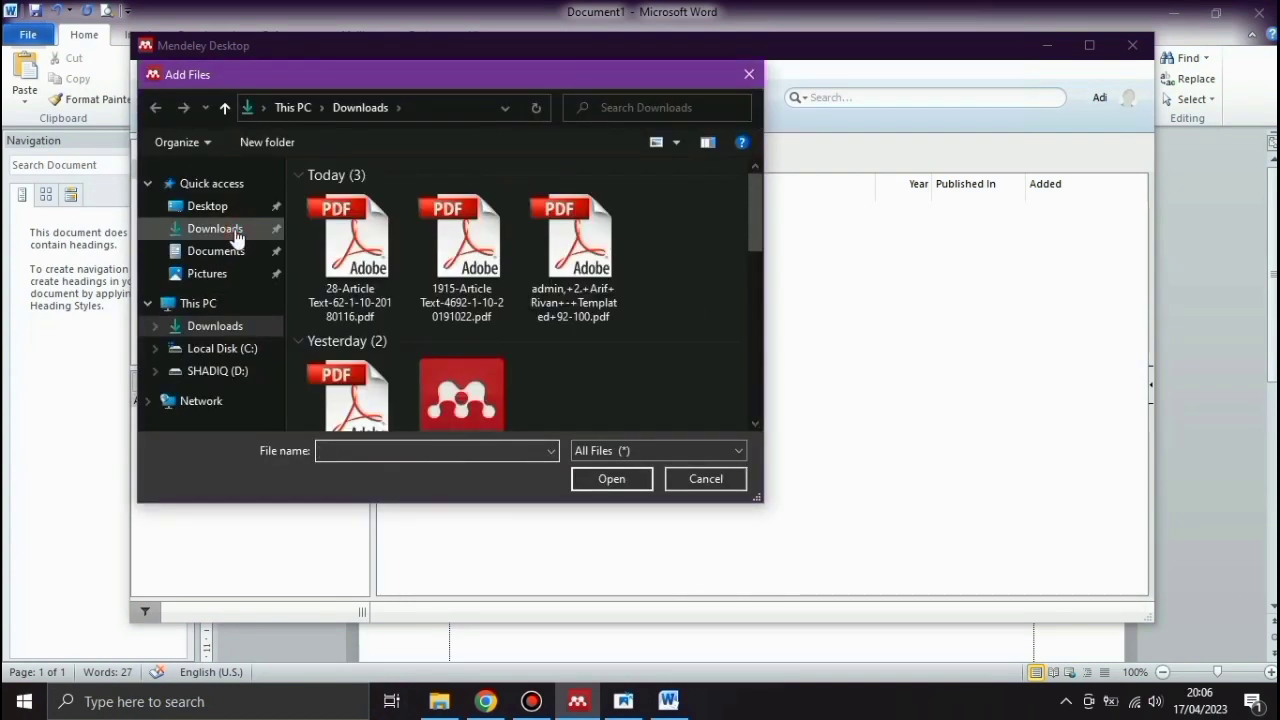
{"action": "left_click", "coordinate": [366, 290]}
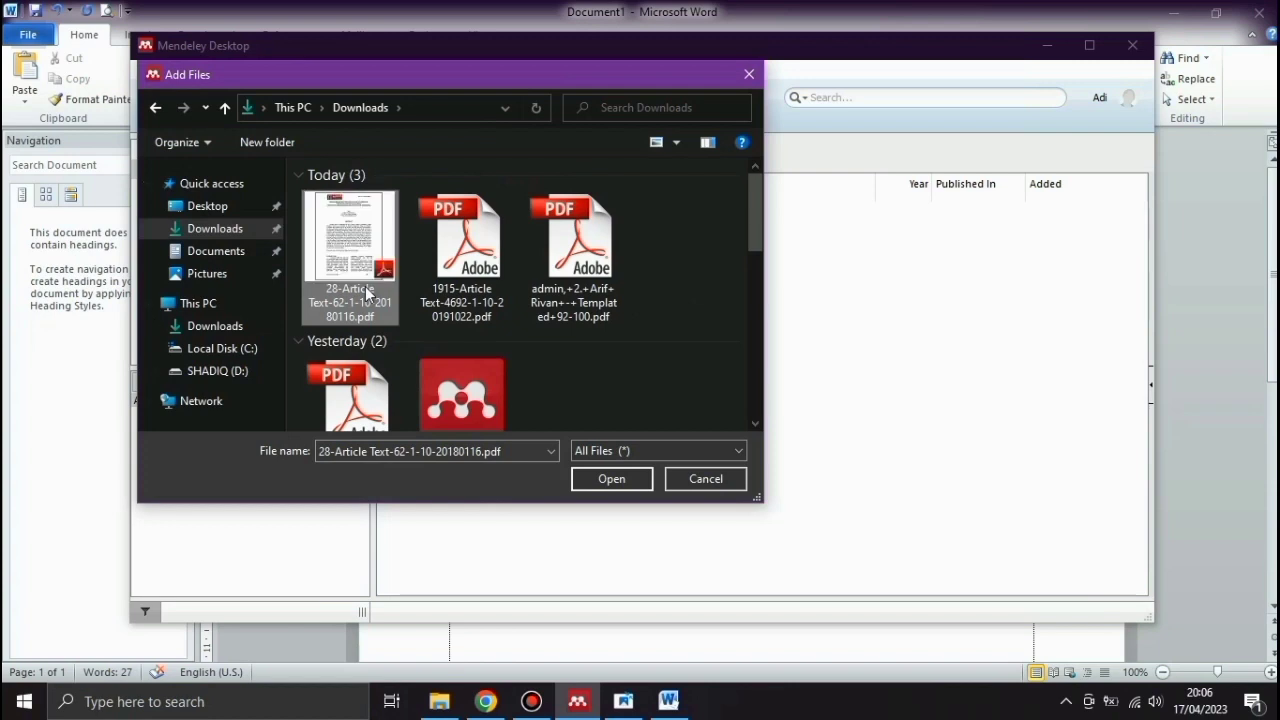
{"action": "left_click", "coordinate": [608, 479]}
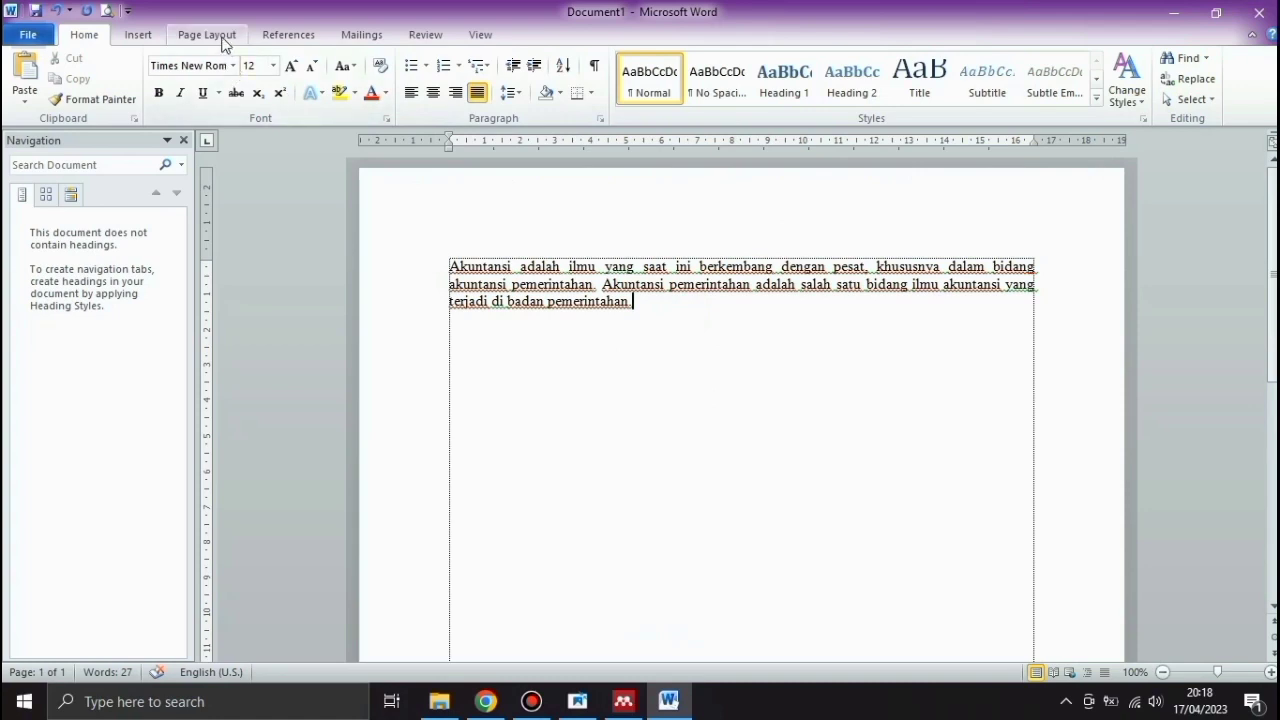
Step: End the paragraph with a Mendeley APA author-year citation of the imported 2017 village finance article
{"action": "left_click", "coordinate": [290, 36]}
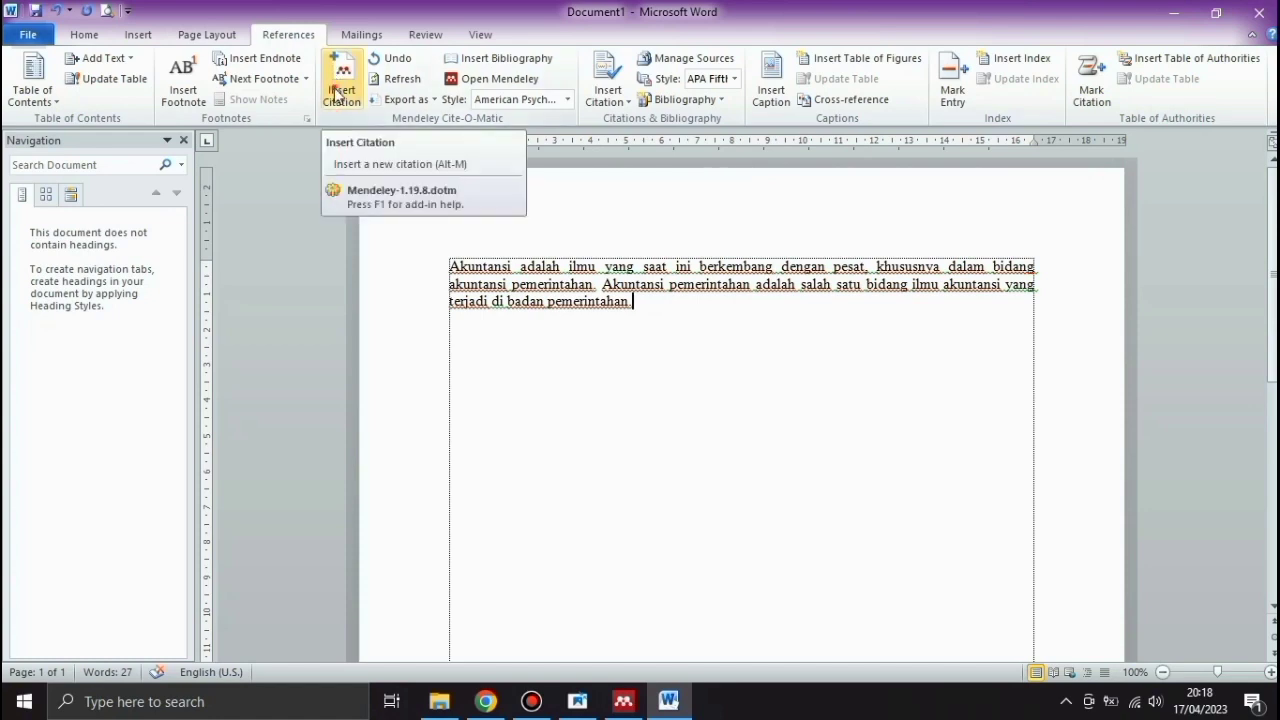
{"action": "left_click", "coordinate": [336, 93]}
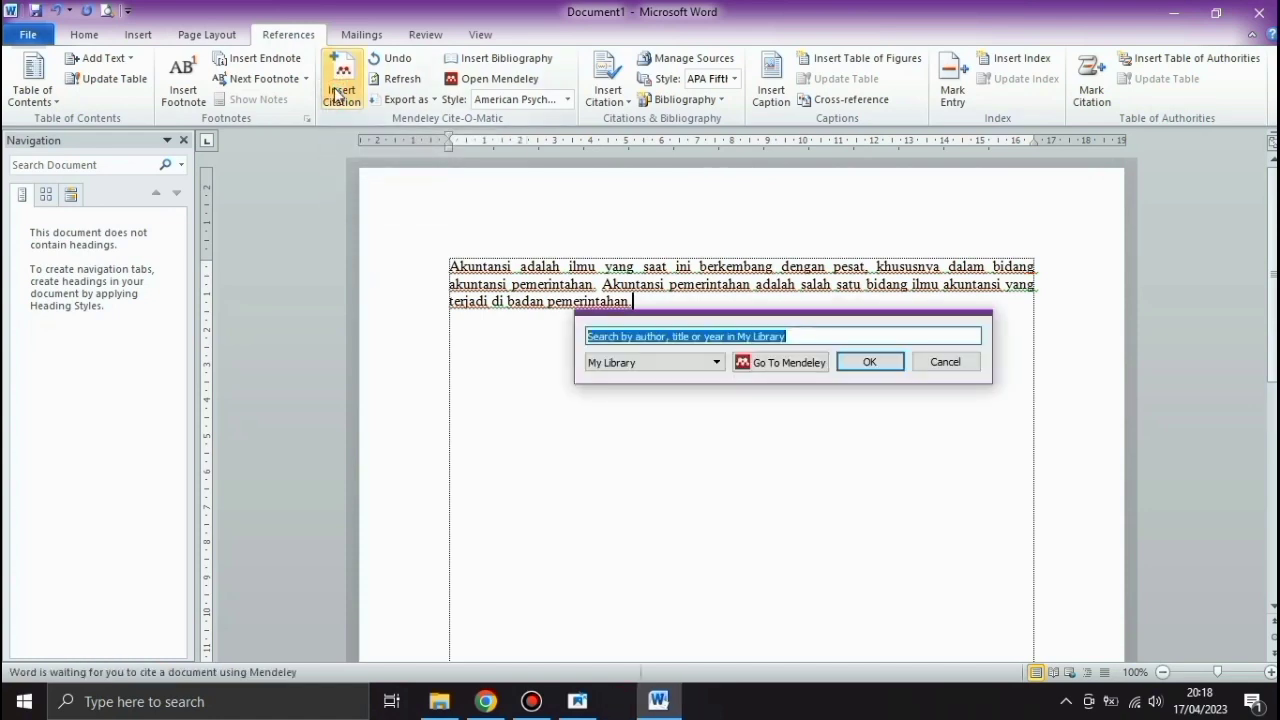
{"action": "left_click", "coordinate": [811, 368]}
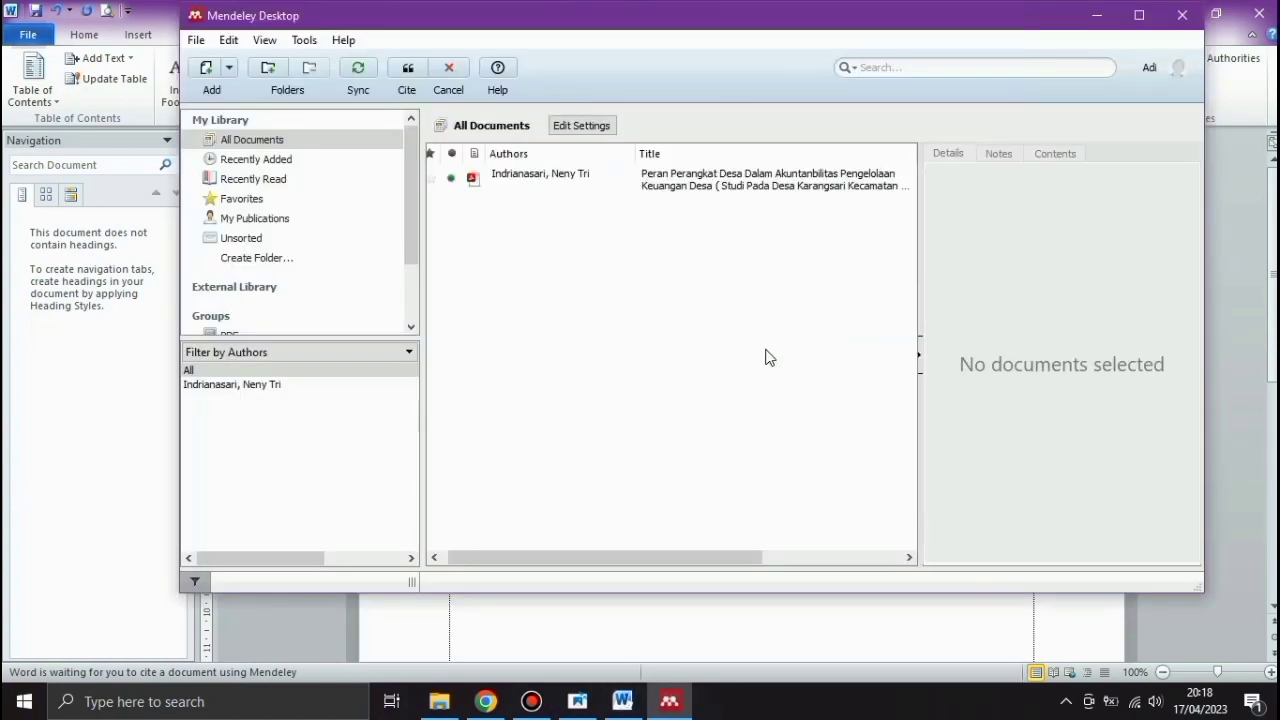
{"action": "left_click", "coordinate": [700, 195]}
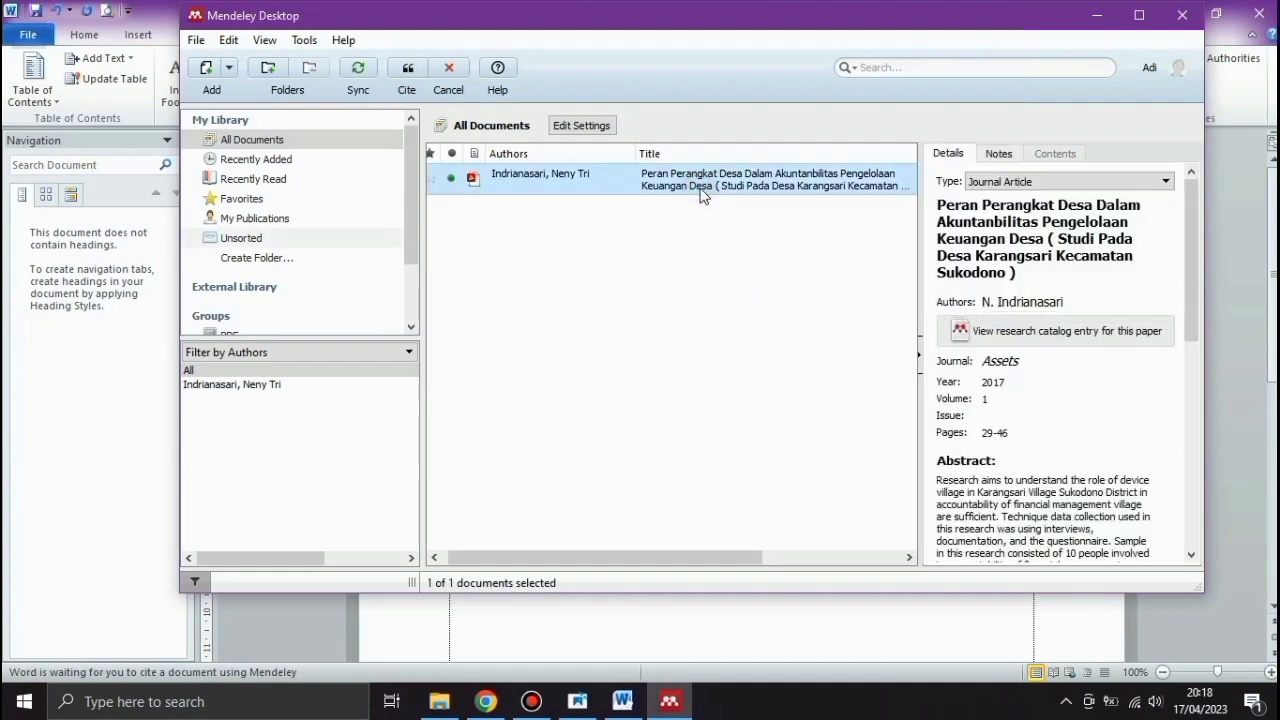
{"action": "double_click", "coordinate": [700, 195]}
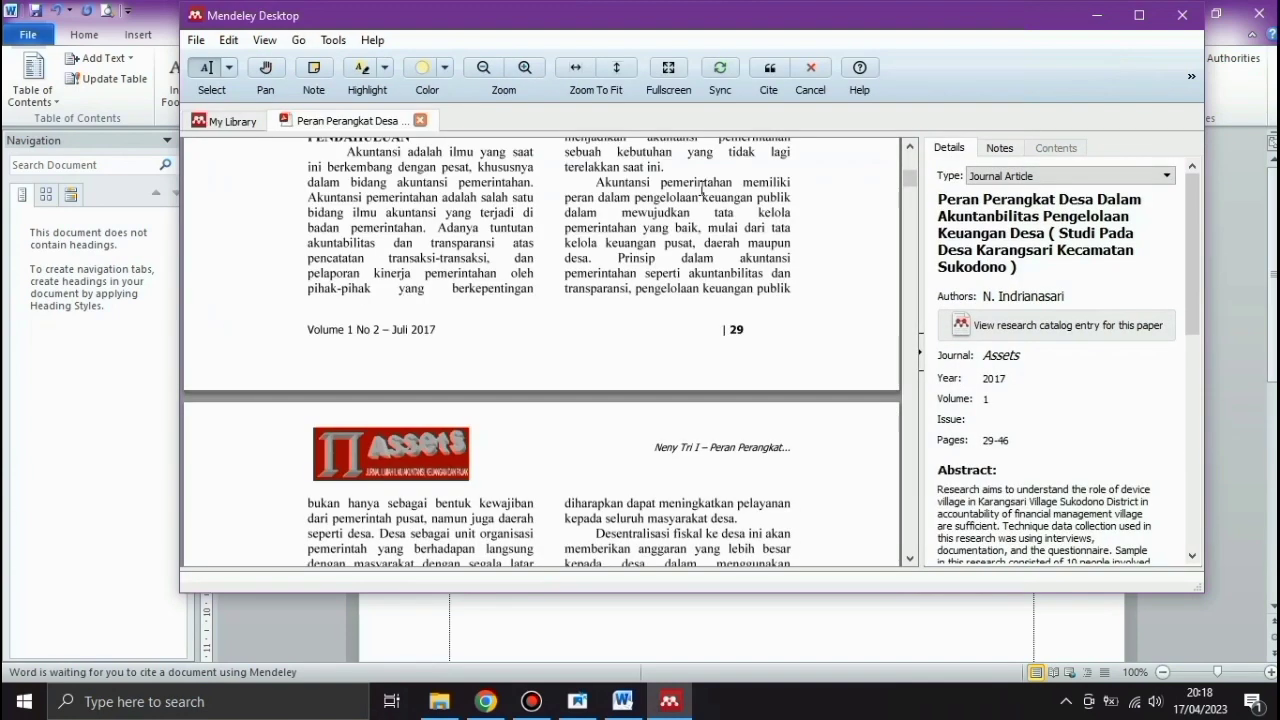
{"action": "left_click", "coordinate": [768, 69]}
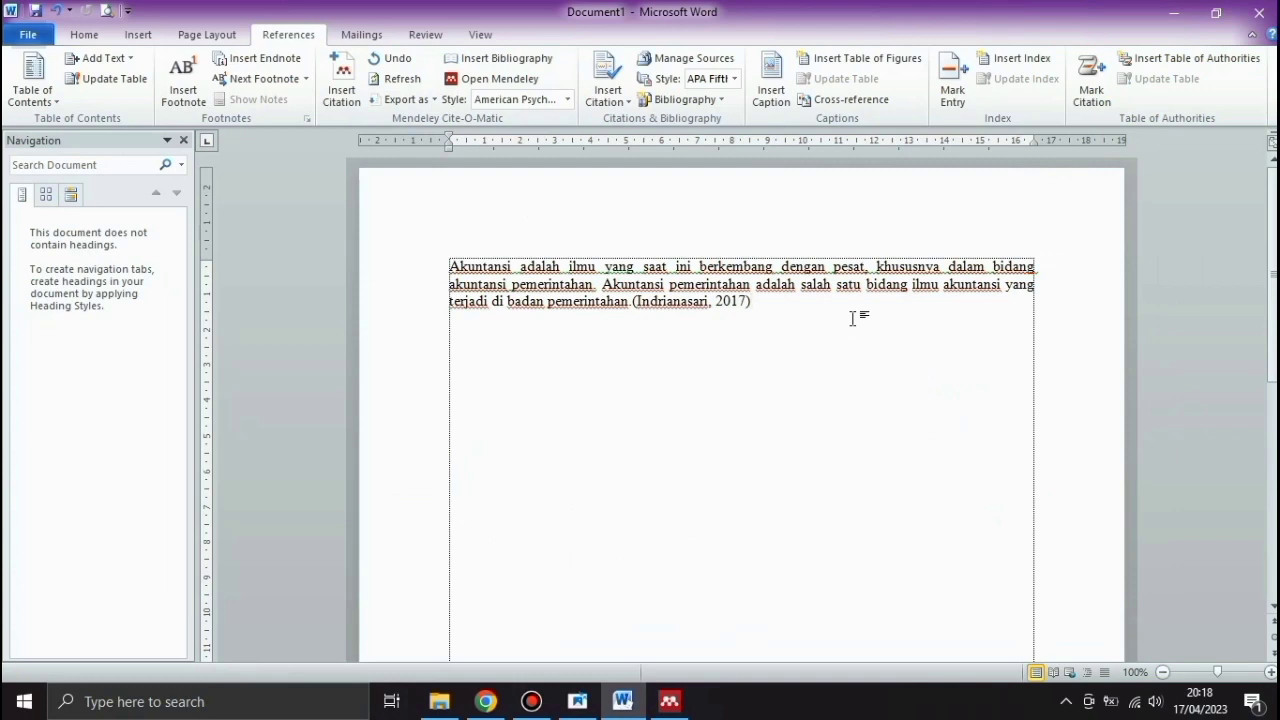
Step: Start a new paragraph, then open 1915-Article Text-4692-1-10-20191022.pdf from Downloads in Adobe Reader 9.0
{"action": "key", "text": "Return"}
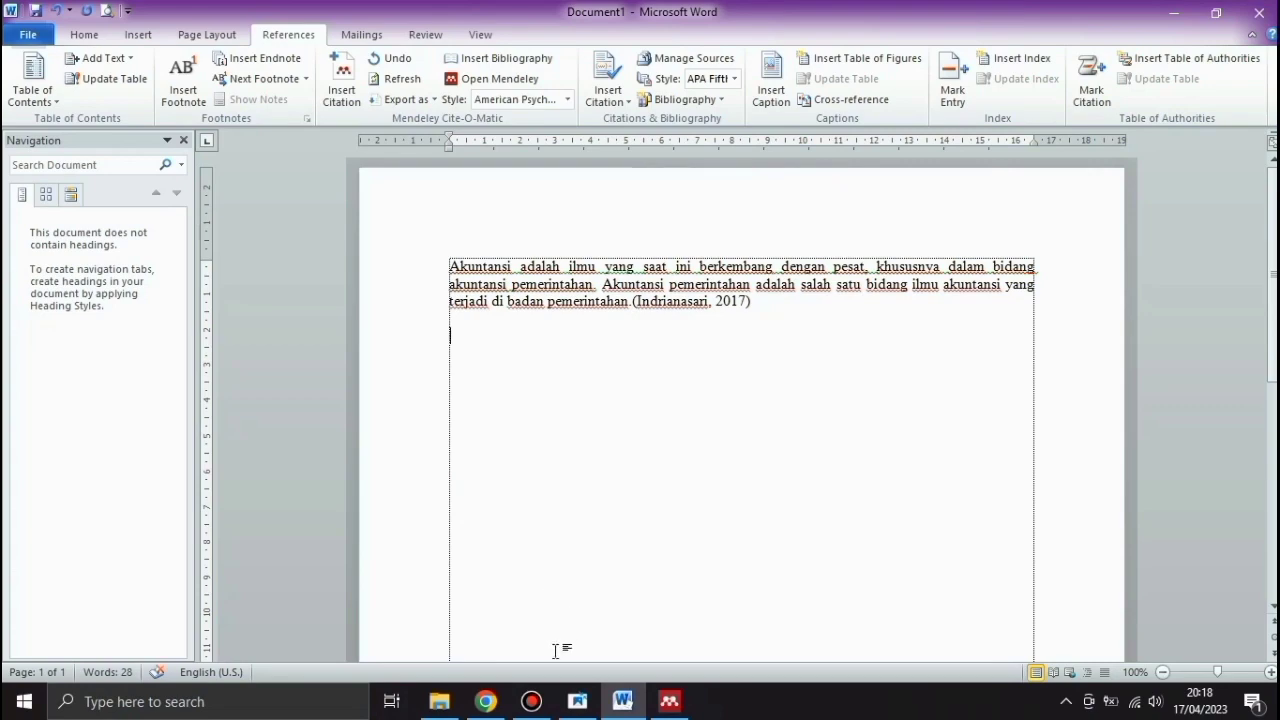
{"action": "mouse_move", "coordinate": [440, 700]}
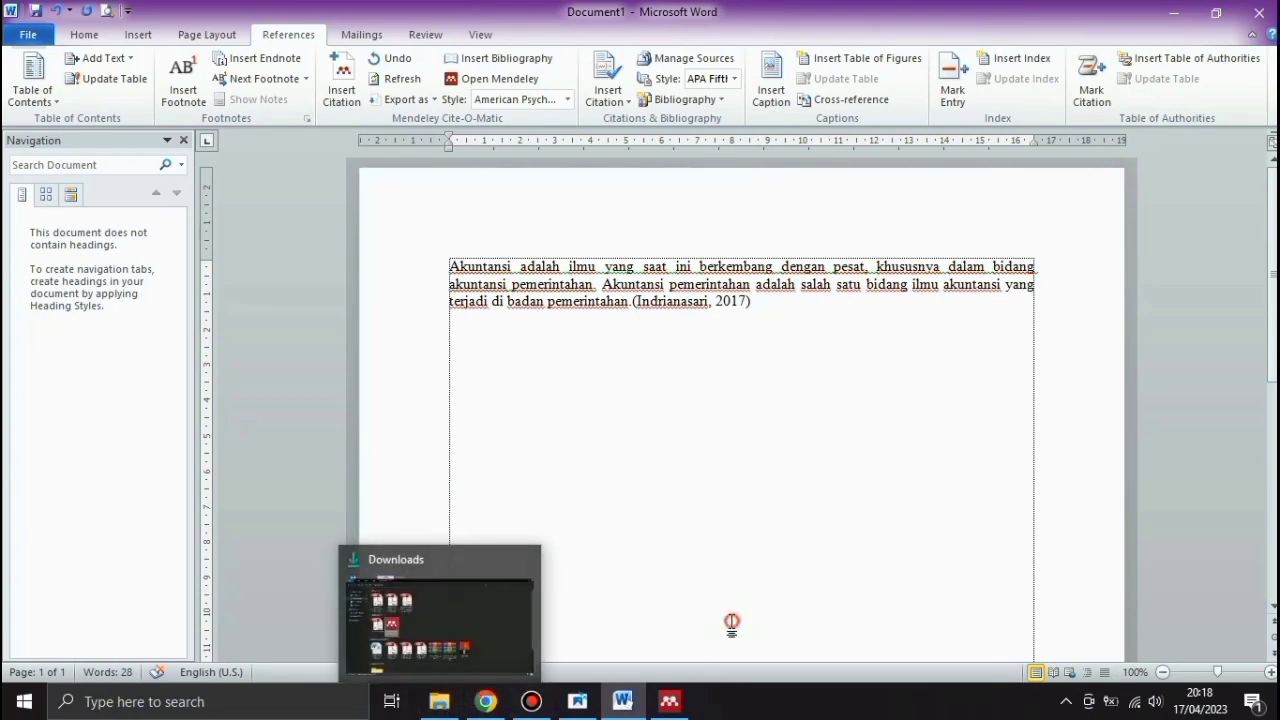
{"action": "left_click", "coordinate": [440, 620]}
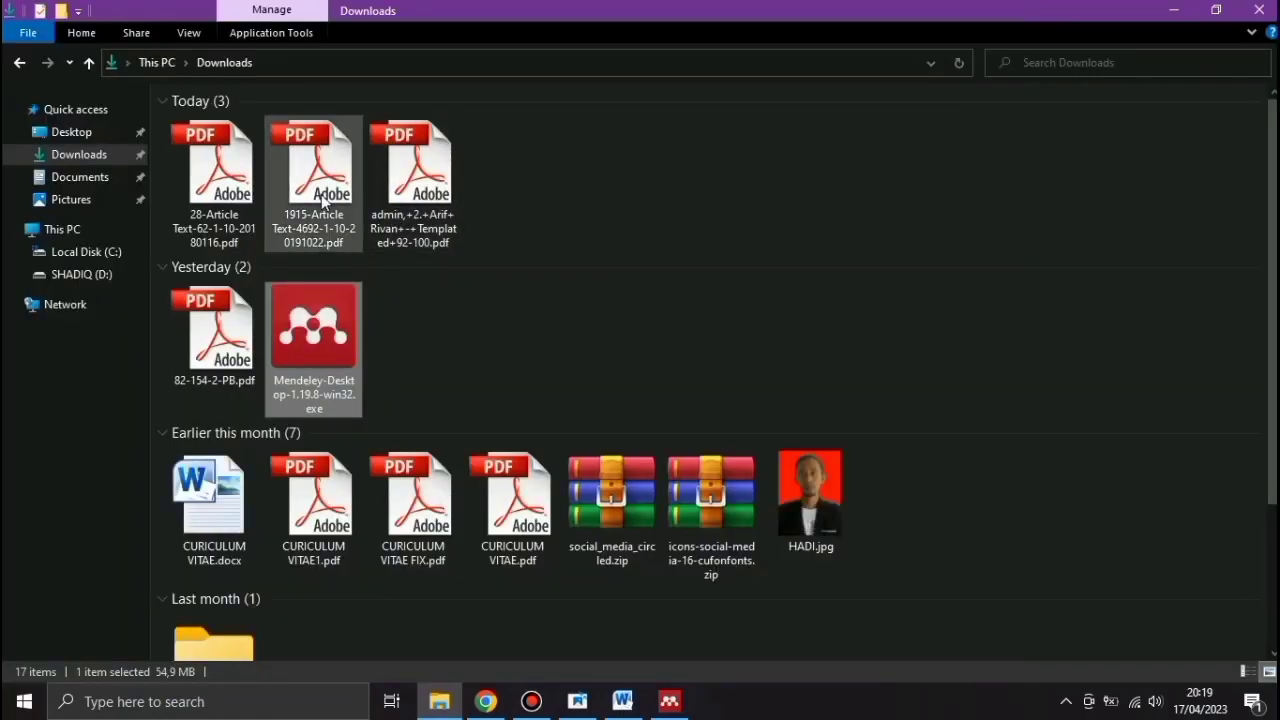
{"action": "right_click", "coordinate": [321, 198]}
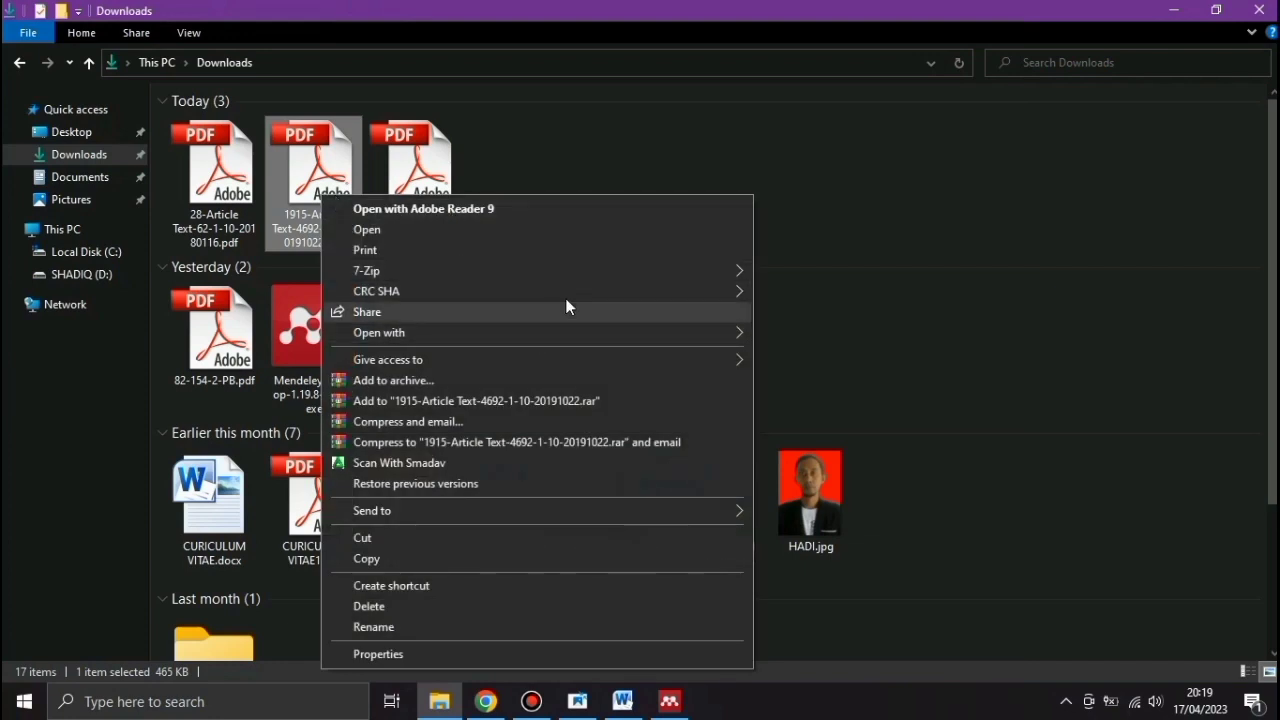
{"action": "mouse_move", "coordinate": [745, 332]}
{"action": "left_click", "coordinate": [790, 332]}
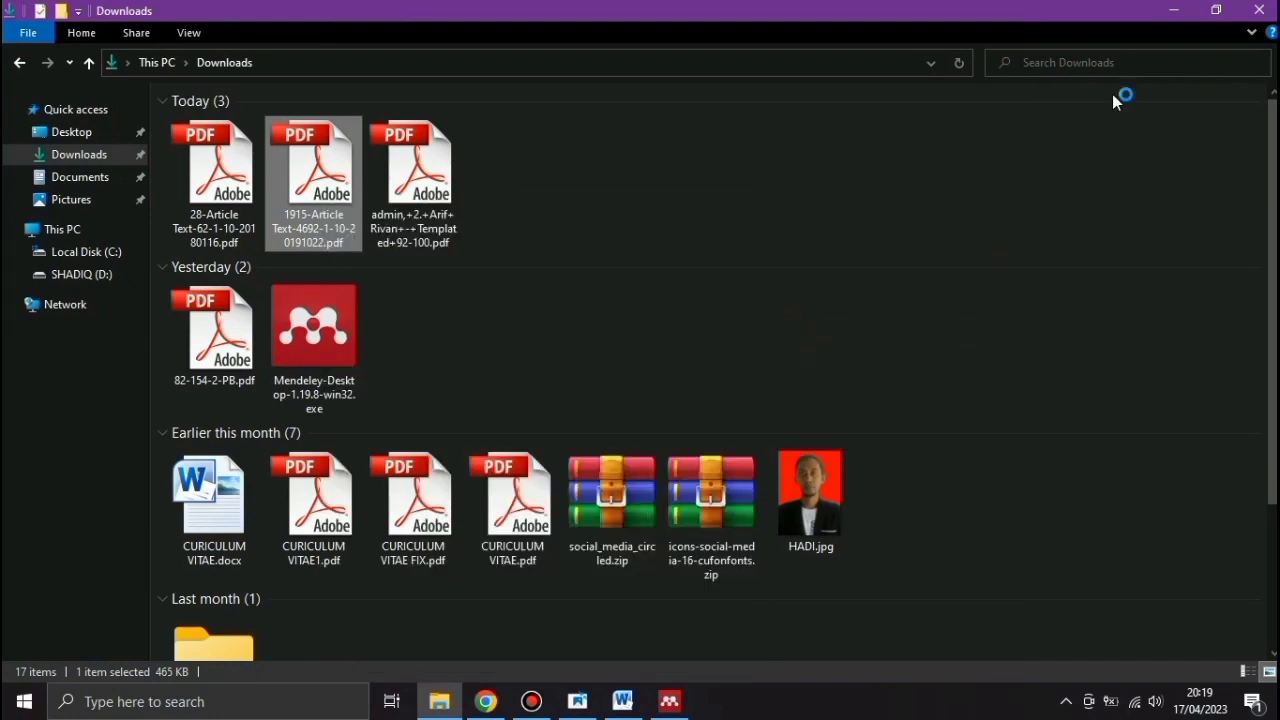
Step: Copy the 'Fenomena…tercipta.' paragraph from page 2 of the fraud-analysis PDF
{"action": "left_click", "coordinate": [1175, 12]}
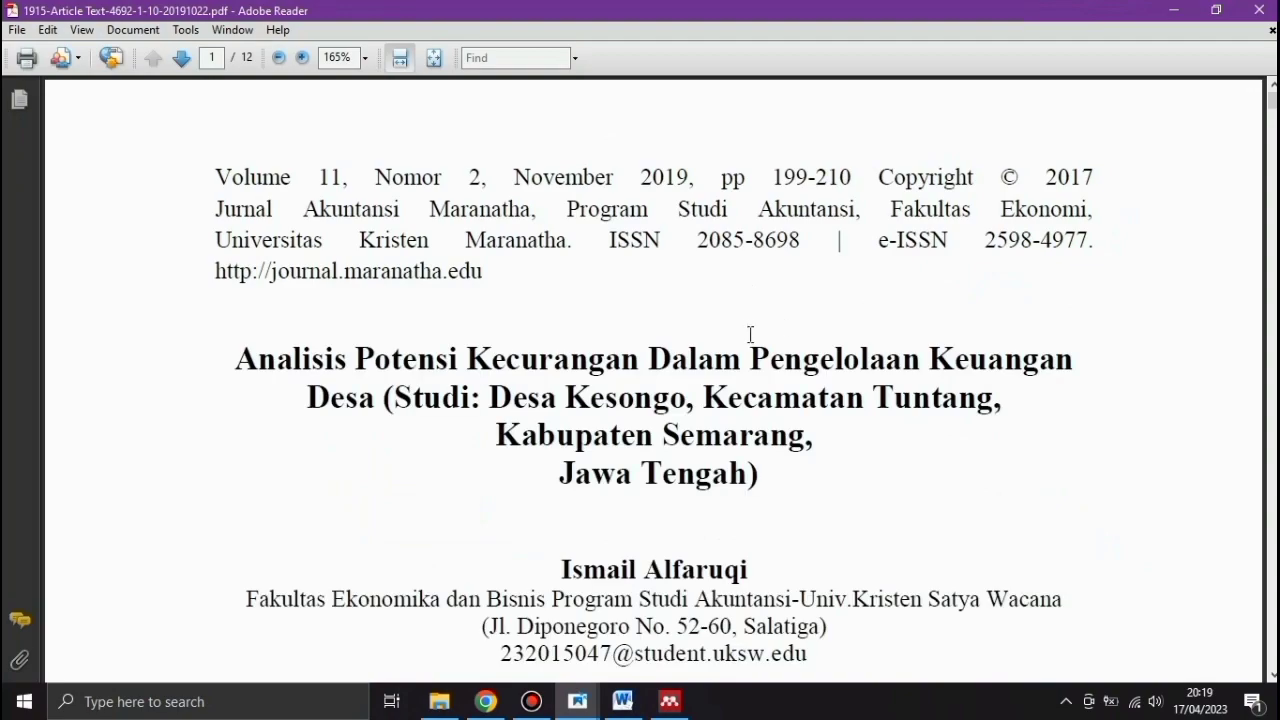
{"action": "scroll", "coordinate": [750, 334], "scroll_direction": "down", "scroll_amount": 2}
{"action": "scroll", "coordinate": [755, 345], "scroll_direction": "down", "scroll_amount": 3}
{"action": "scroll", "coordinate": [760, 351], "scroll_direction": "down", "scroll_amount": 5}
{"action": "scroll", "coordinate": [740, 365], "scroll_direction": "down", "scroll_amount": 4}
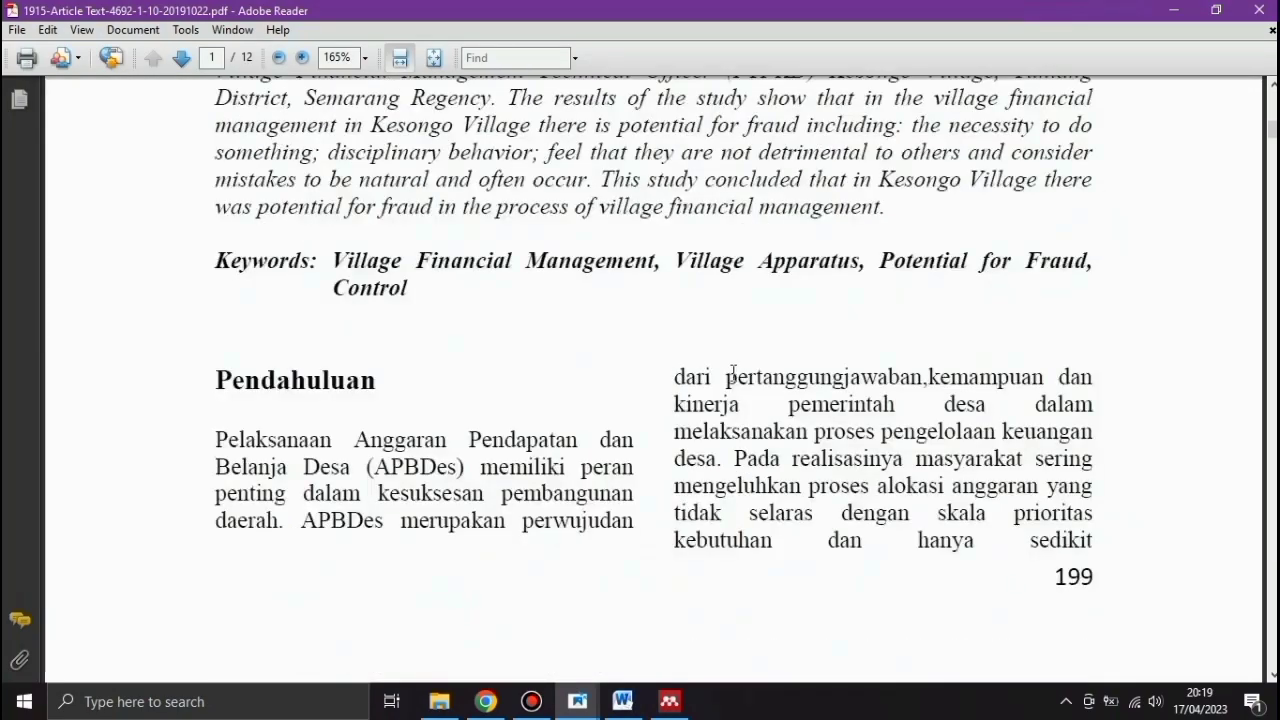
{"action": "scroll", "coordinate": [730, 376], "scroll_direction": "down", "scroll_amount": 3}
{"action": "scroll", "coordinate": [729, 380], "scroll_direction": "down", "scroll_amount": 3}
{"action": "scroll", "coordinate": [715, 371], "scroll_direction": "down", "scroll_amount": 4}
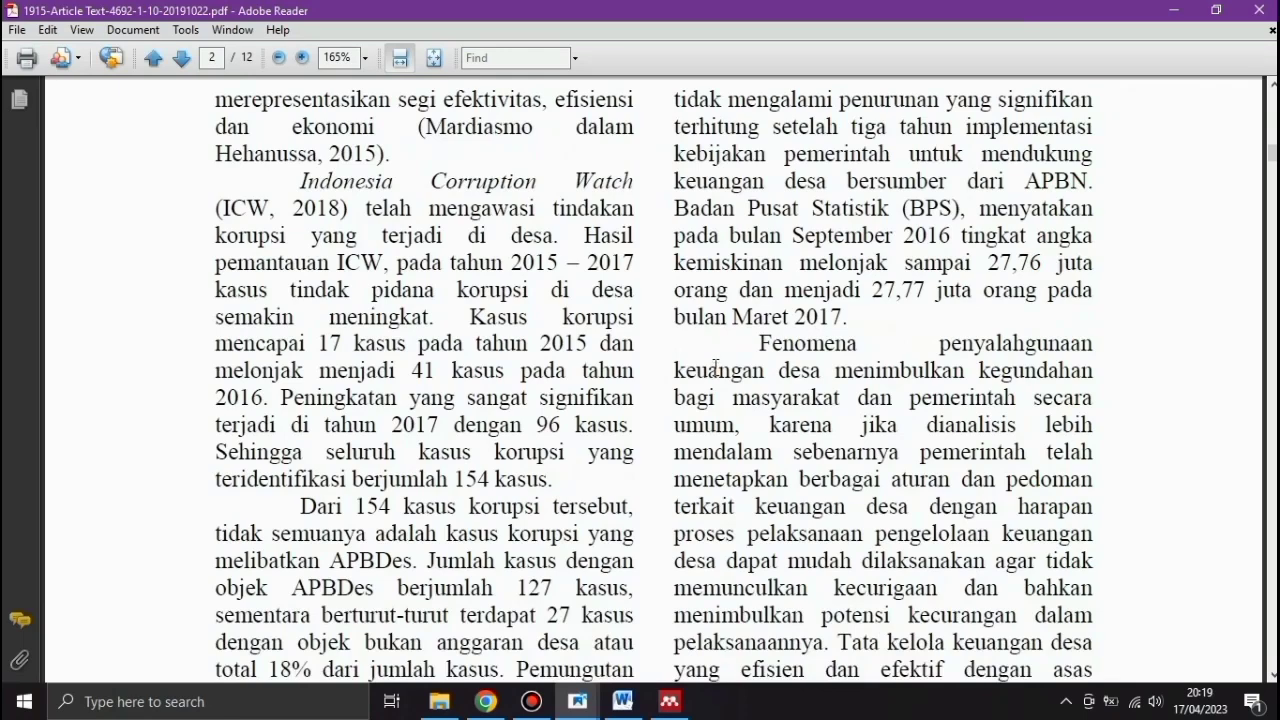
{"action": "scroll", "coordinate": [715, 366], "scroll_direction": "down", "scroll_amount": 4}
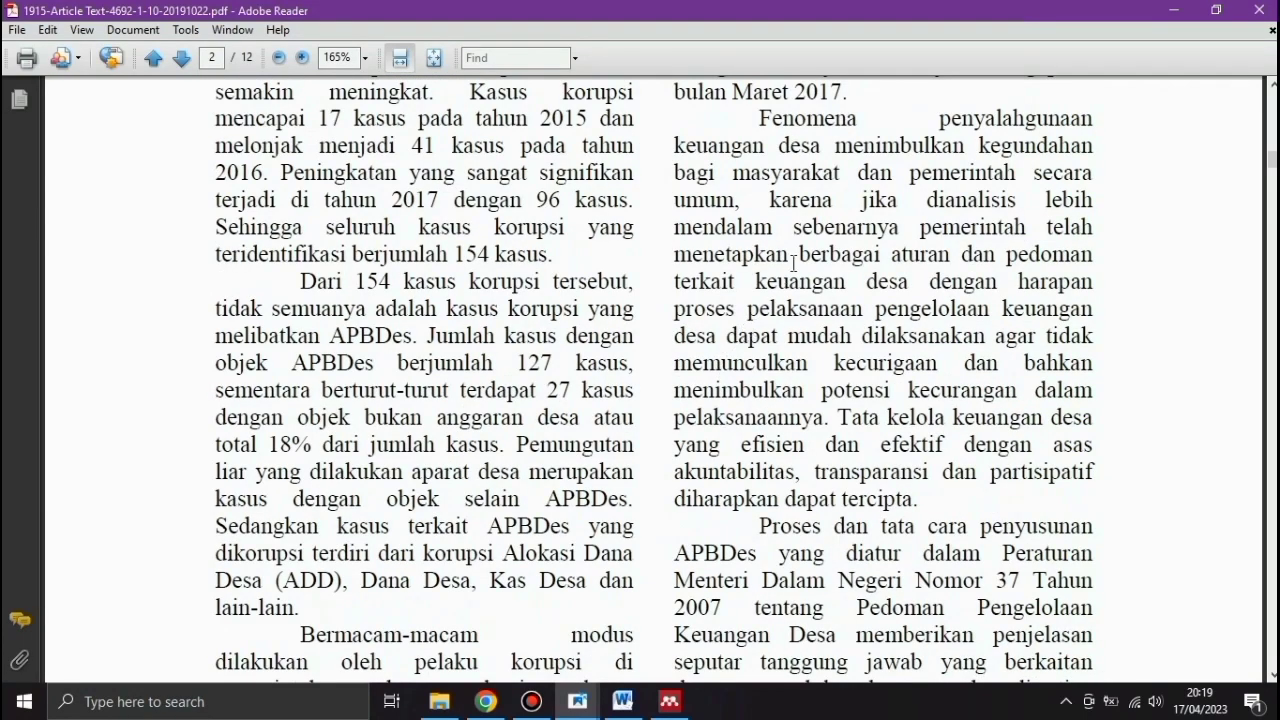
{"action": "left_click_drag", "start_coordinate": [766, 118], "coordinate": [928, 499]}
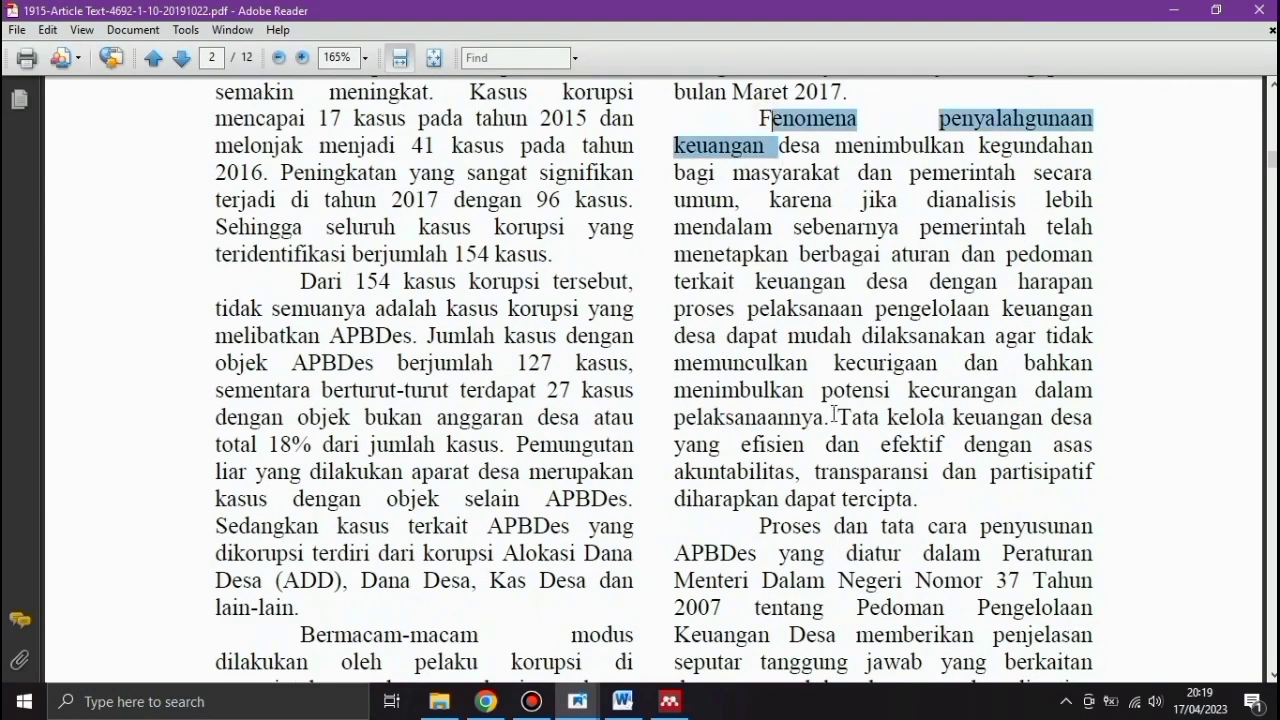
{"action": "right_click", "coordinate": [857, 483]}
{"action": "left_click", "coordinate": [857, 484]}
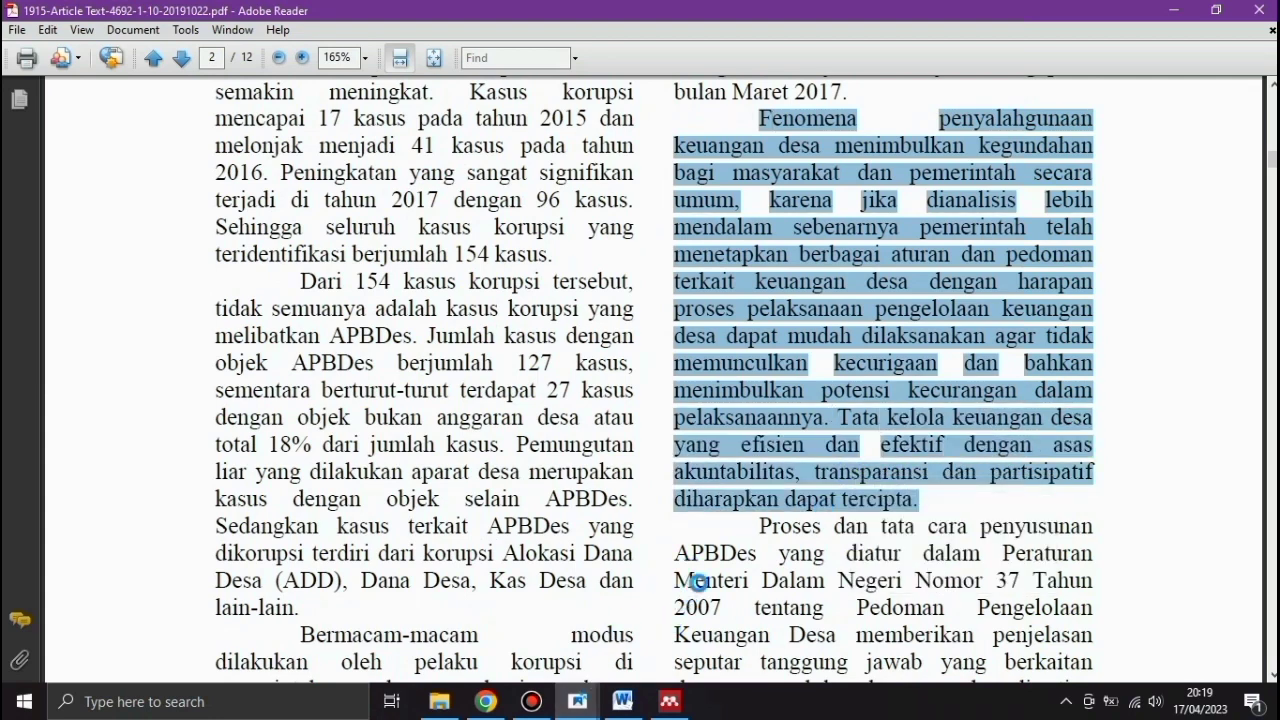
Step: Paste the Fenomena paragraph below the first paragraph, keeping source formatting
{"action": "left_click", "coordinate": [621, 699]}
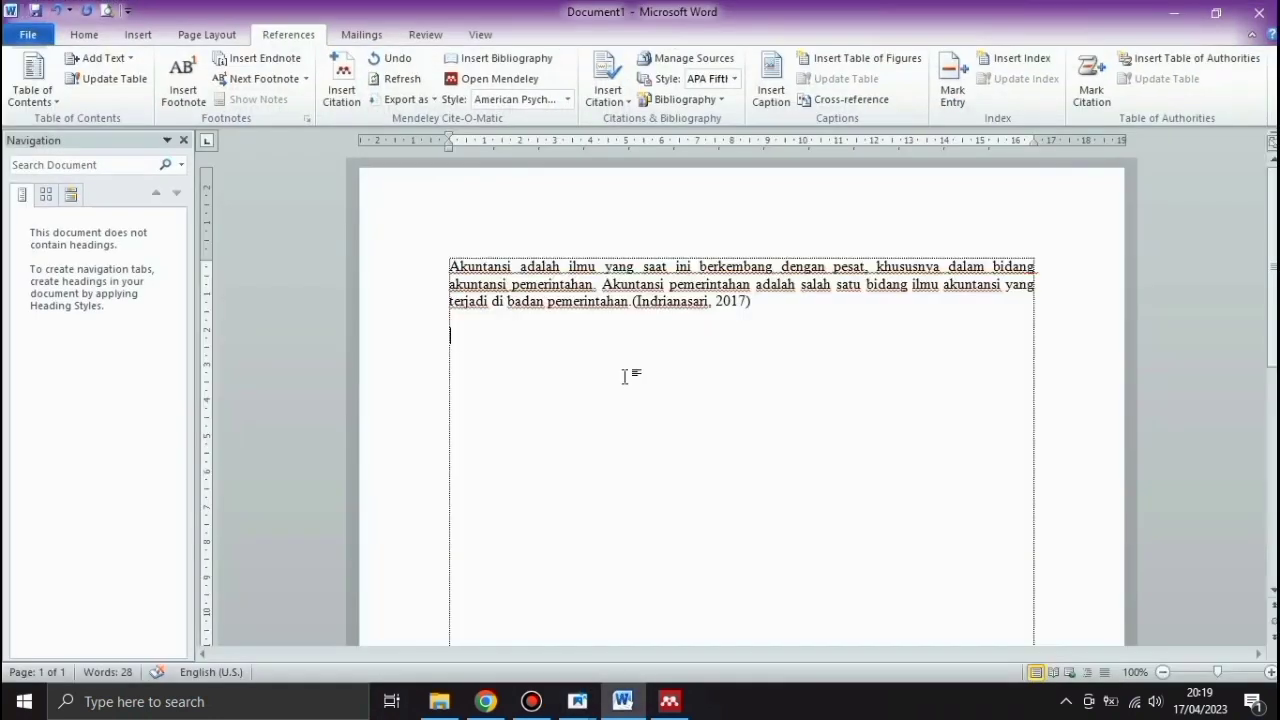
{"action": "right_click", "coordinate": [485, 342]}
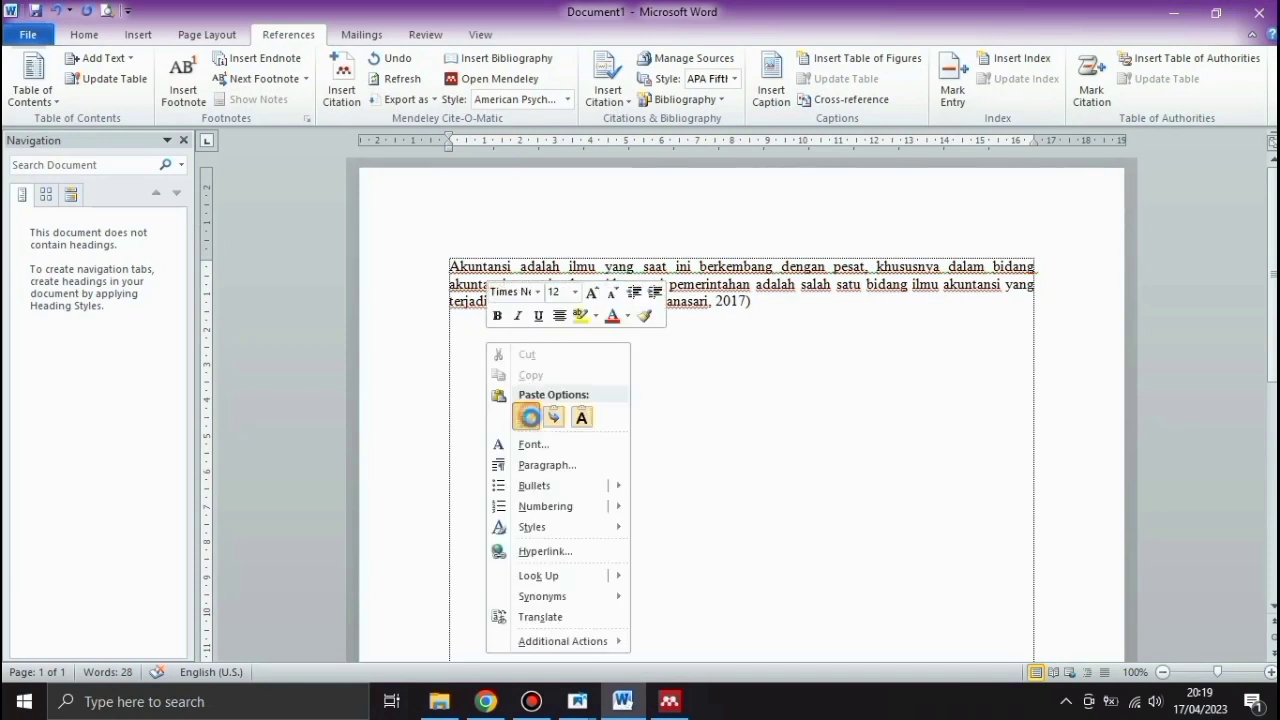
{"action": "left_click", "coordinate": [526, 414]}
Step: Set the pasted paragraph to Times New Roman 12 and place the cursor after 'tercipta.'
{"action": "left_click_drag", "start_coordinate": [450, 336], "coordinate": [642, 412]}
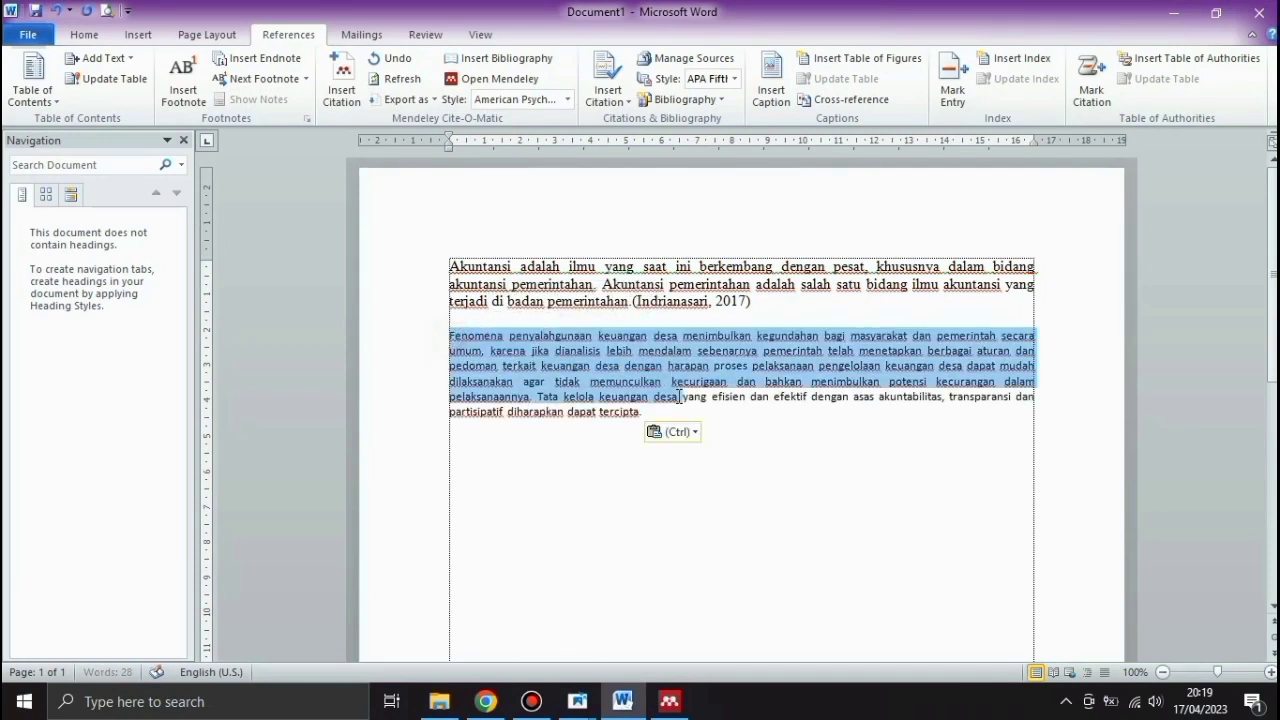
{"action": "left_click", "coordinate": [86, 36]}
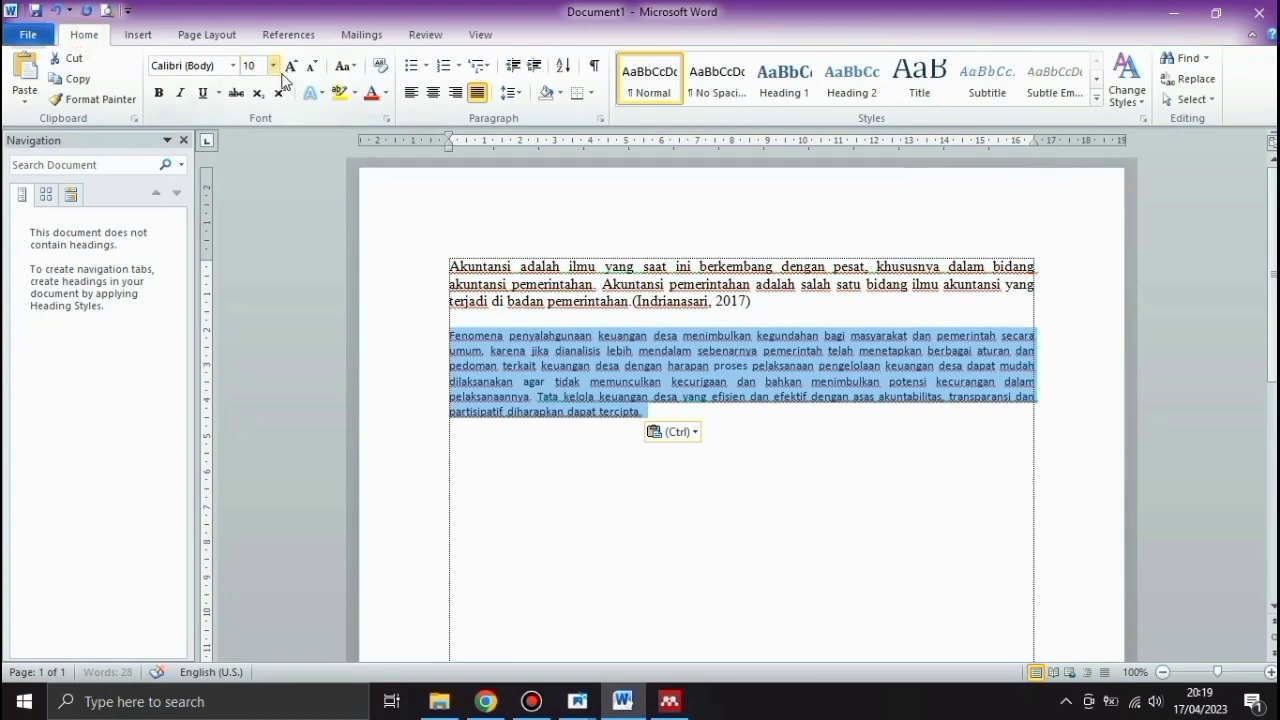
{"action": "left_click", "coordinate": [290, 65]}
{"action": "left_click", "coordinate": [290, 65]}
{"action": "left_click", "coordinate": [233, 65]}
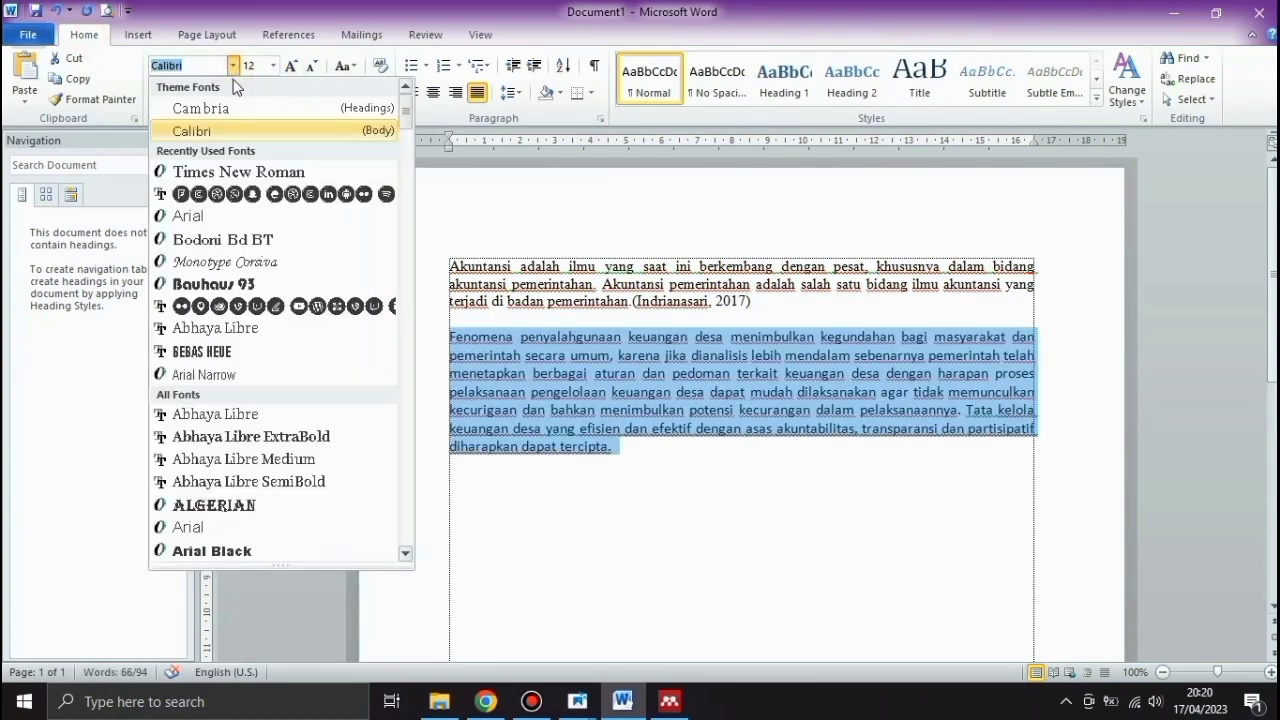
{"action": "left_click", "coordinate": [244, 163]}
{"action": "left_click", "coordinate": [474, 372]}
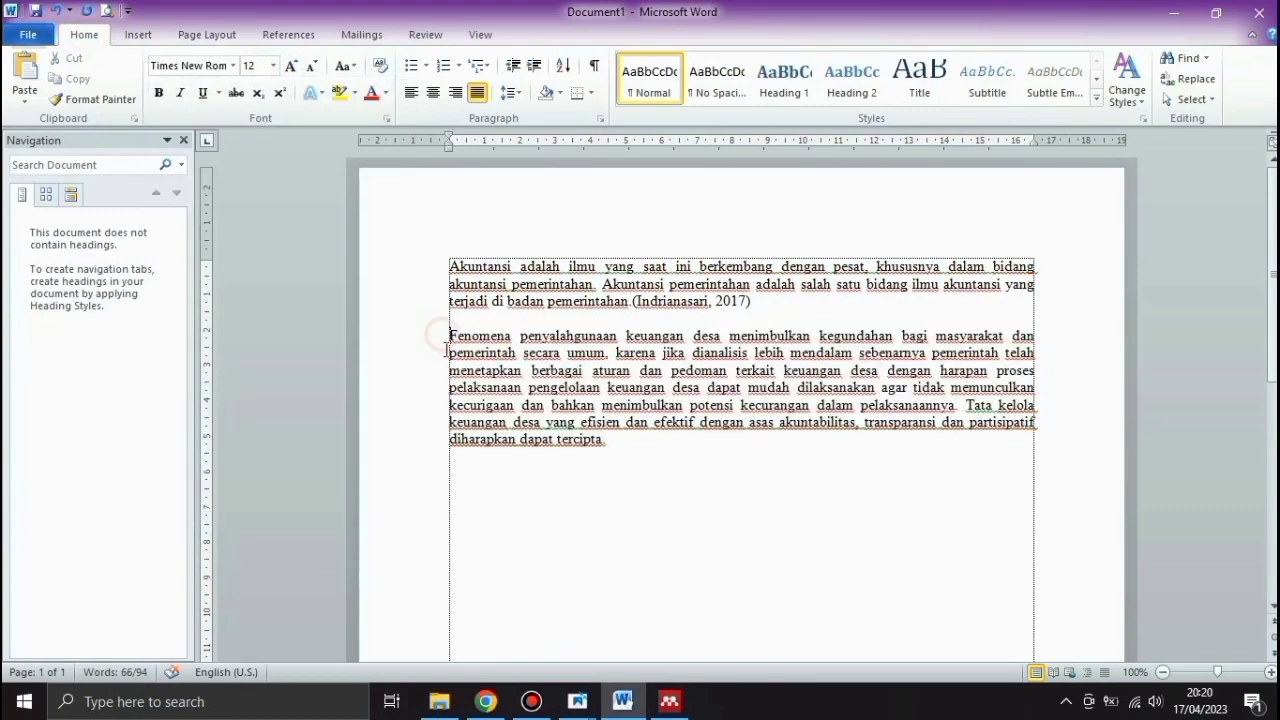
{"action": "left_click", "coordinate": [667, 445]}
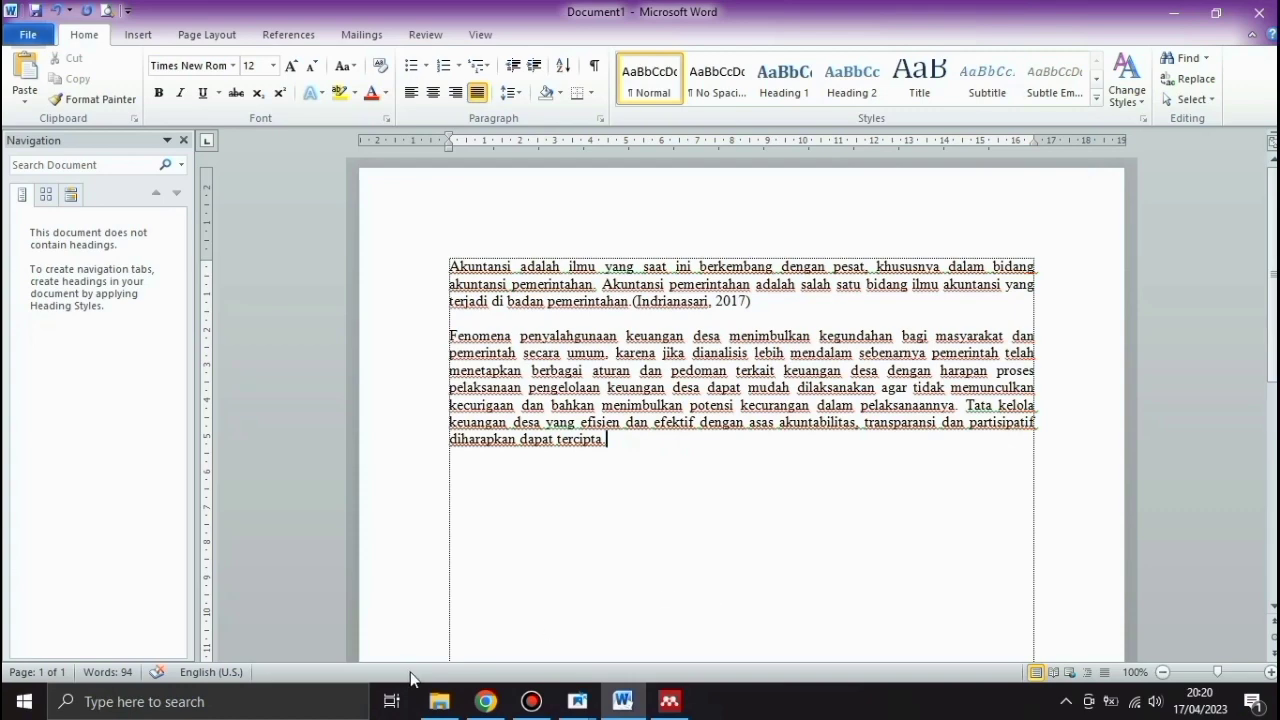
{"action": "left_click", "coordinate": [439, 701]}
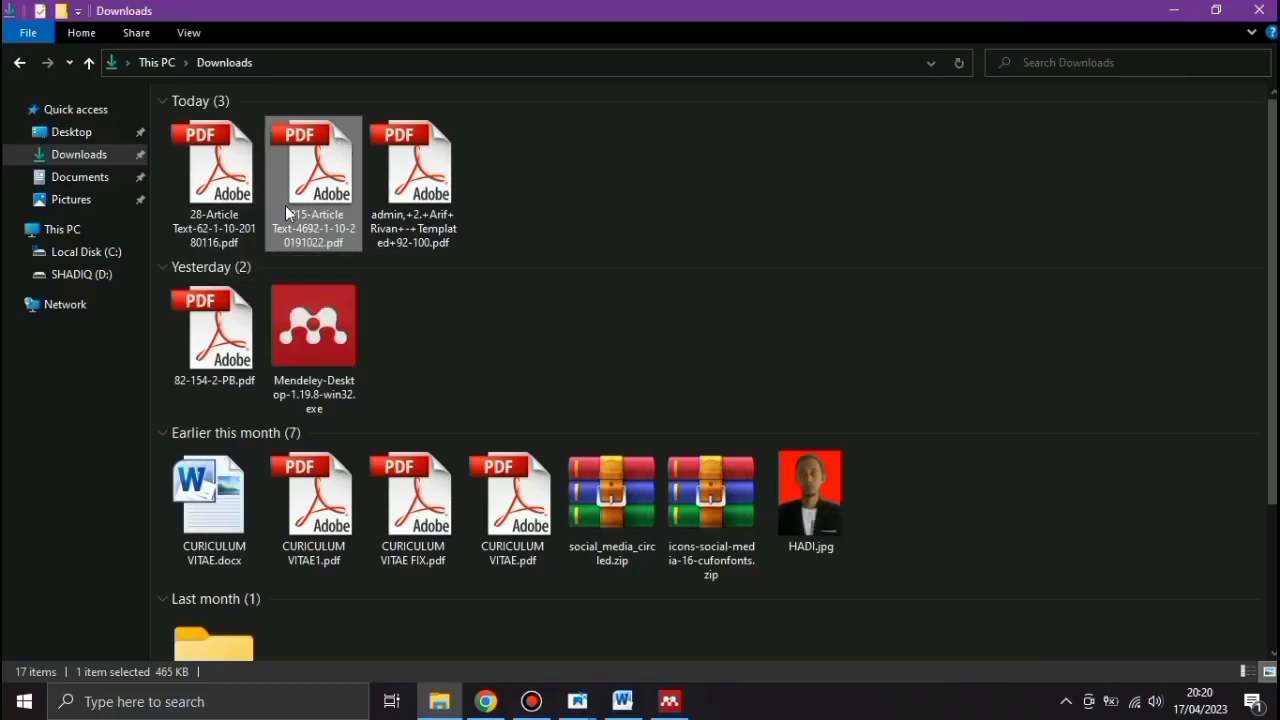
Step: Add 1915-Article Text-4692-1-10-20191022.pdf from Downloads to Mendeley through File > Add Files
{"action": "left_click", "coordinate": [670, 701]}
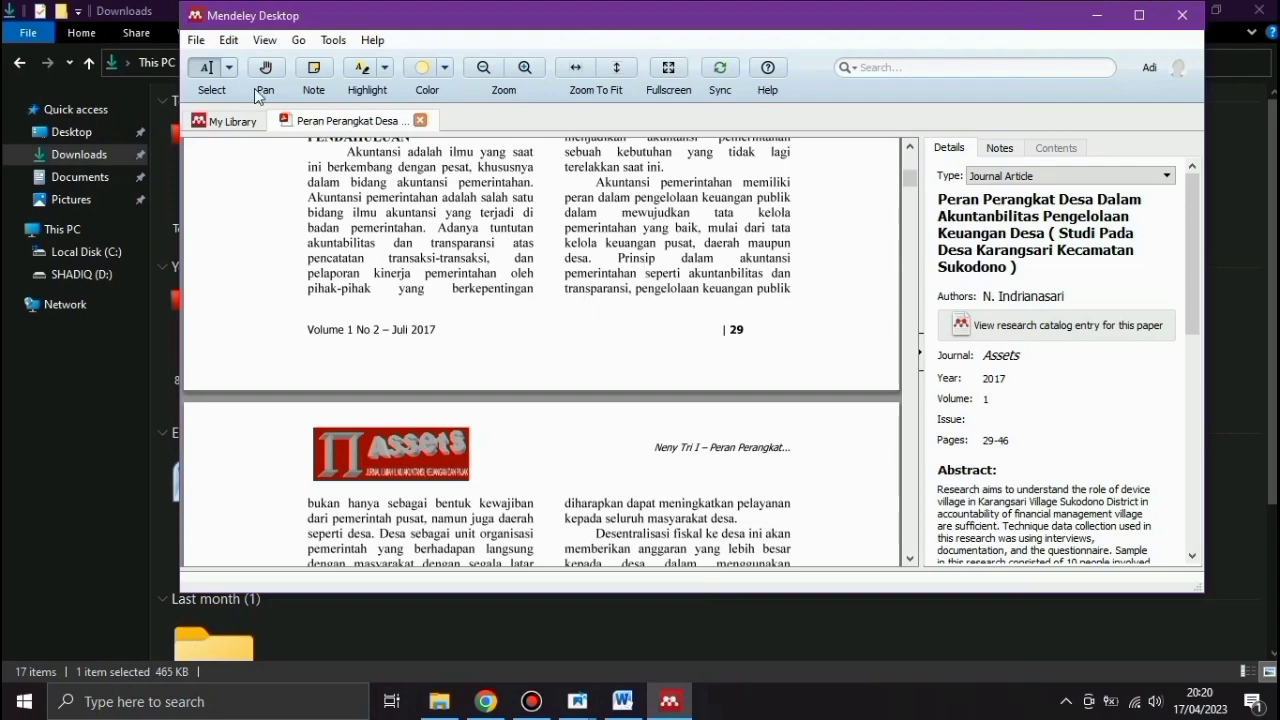
{"action": "left_click", "coordinate": [197, 41]}
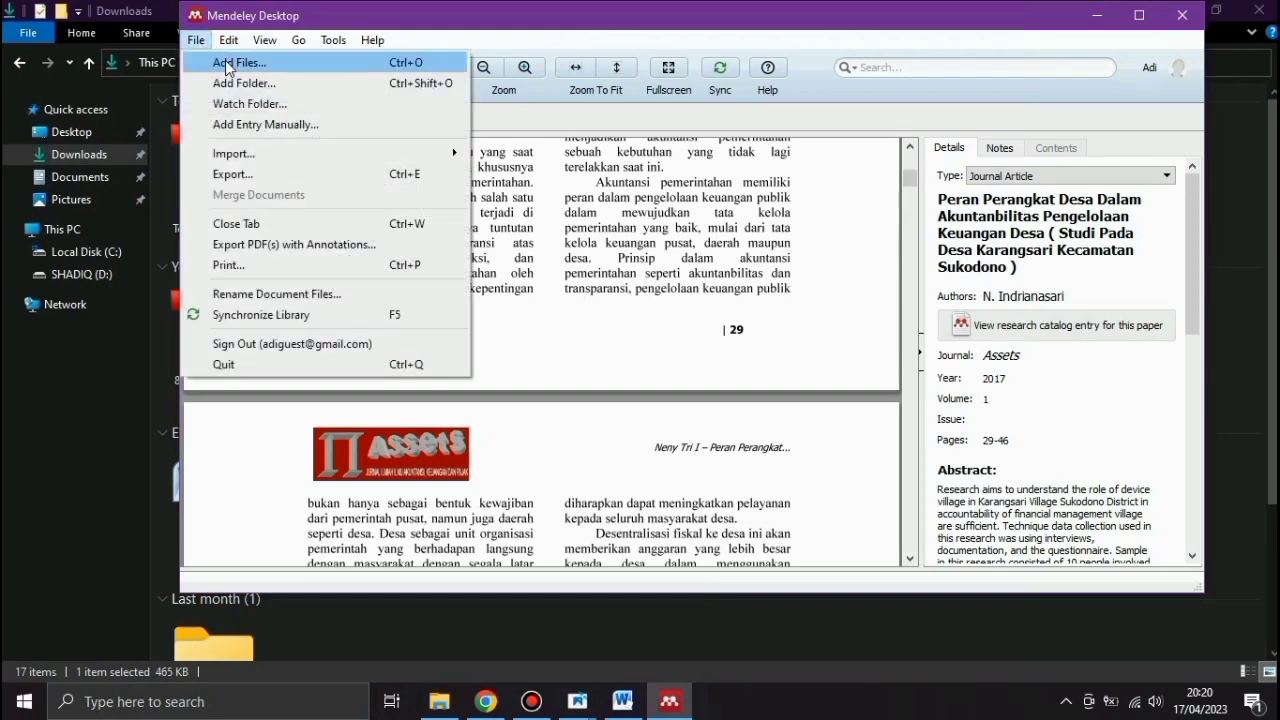
{"action": "left_click", "coordinate": [230, 64]}
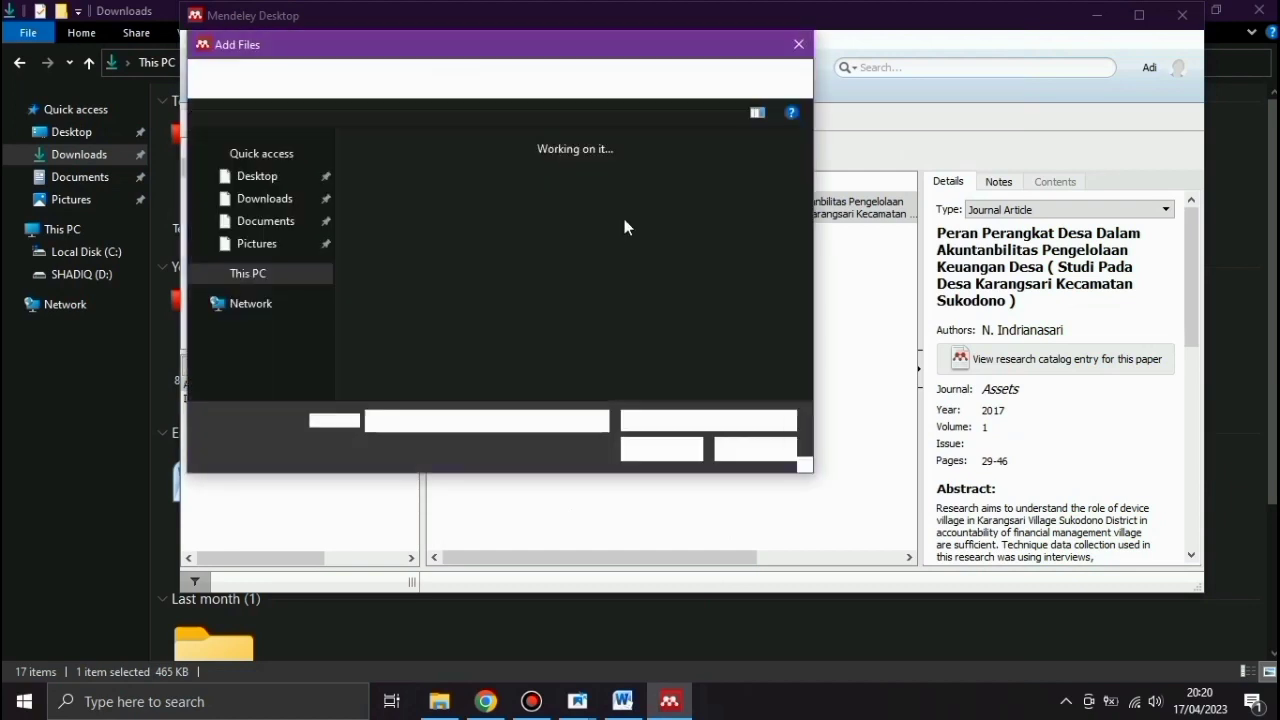
{"action": "left_click", "coordinate": [265, 198]}
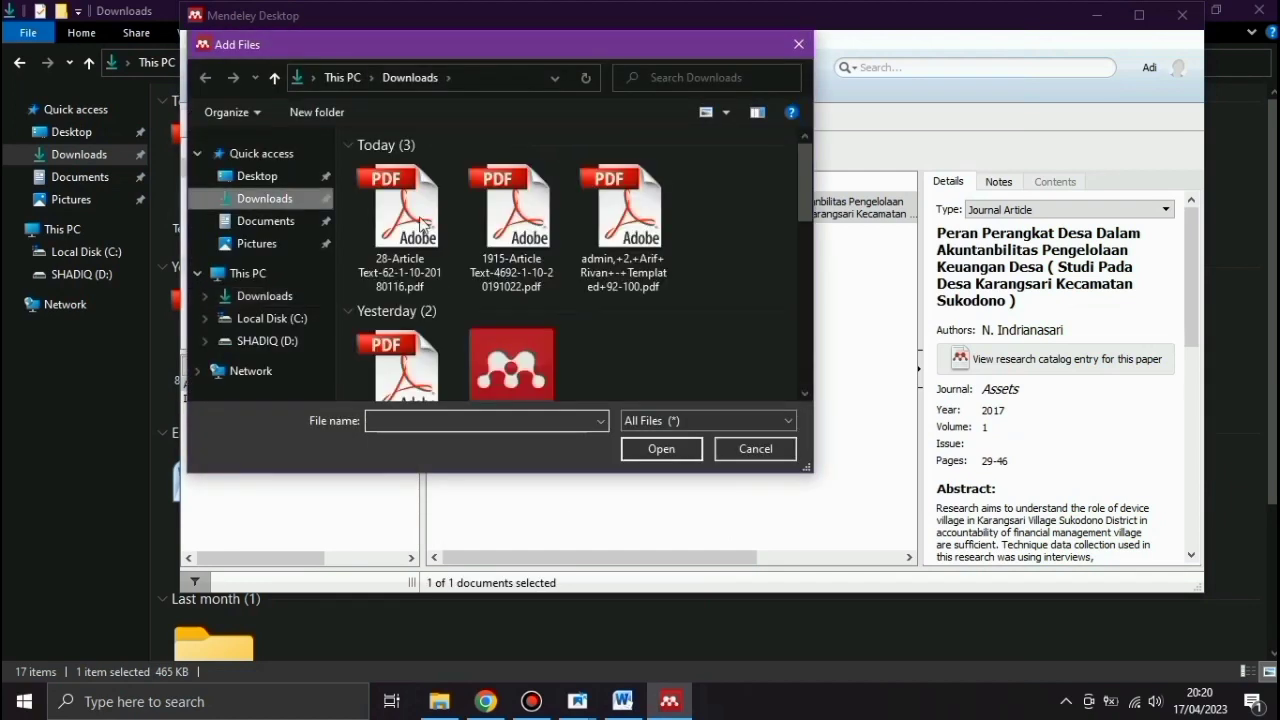
{"action": "left_click", "coordinate": [530, 240]}
{"action": "left_click", "coordinate": [644, 450]}
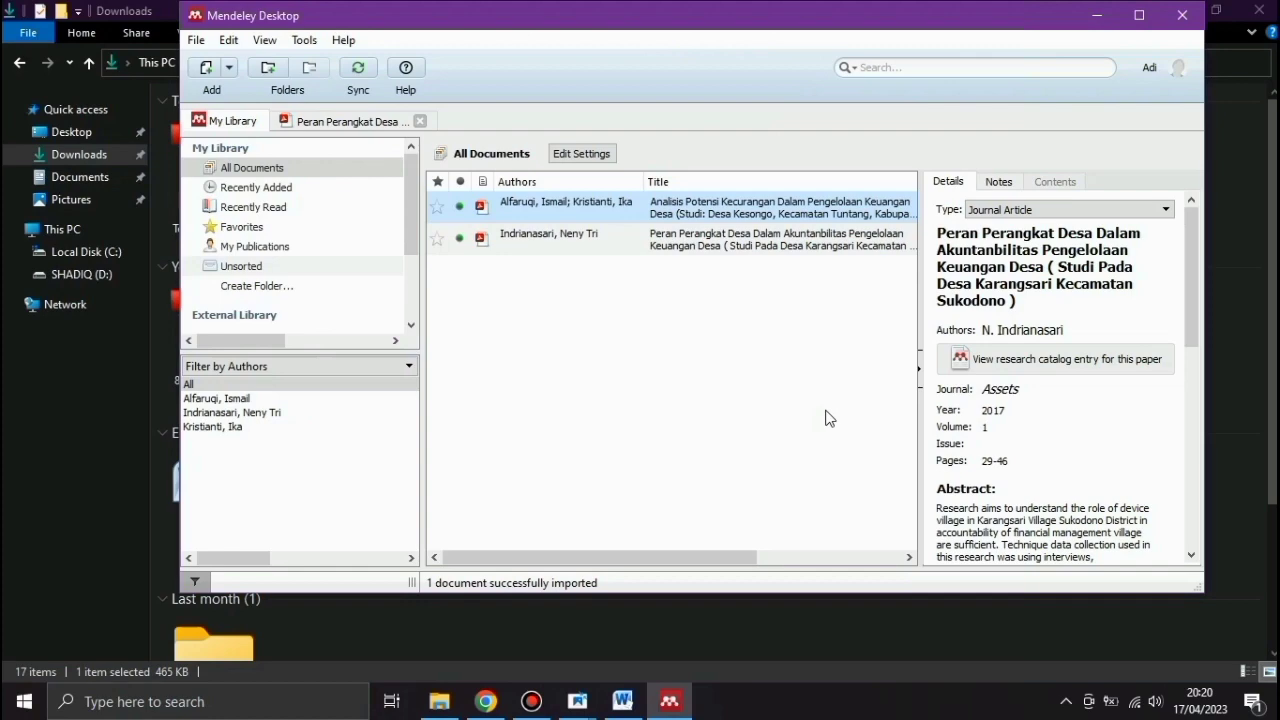
{"action": "left_click", "coordinate": [622, 701]}
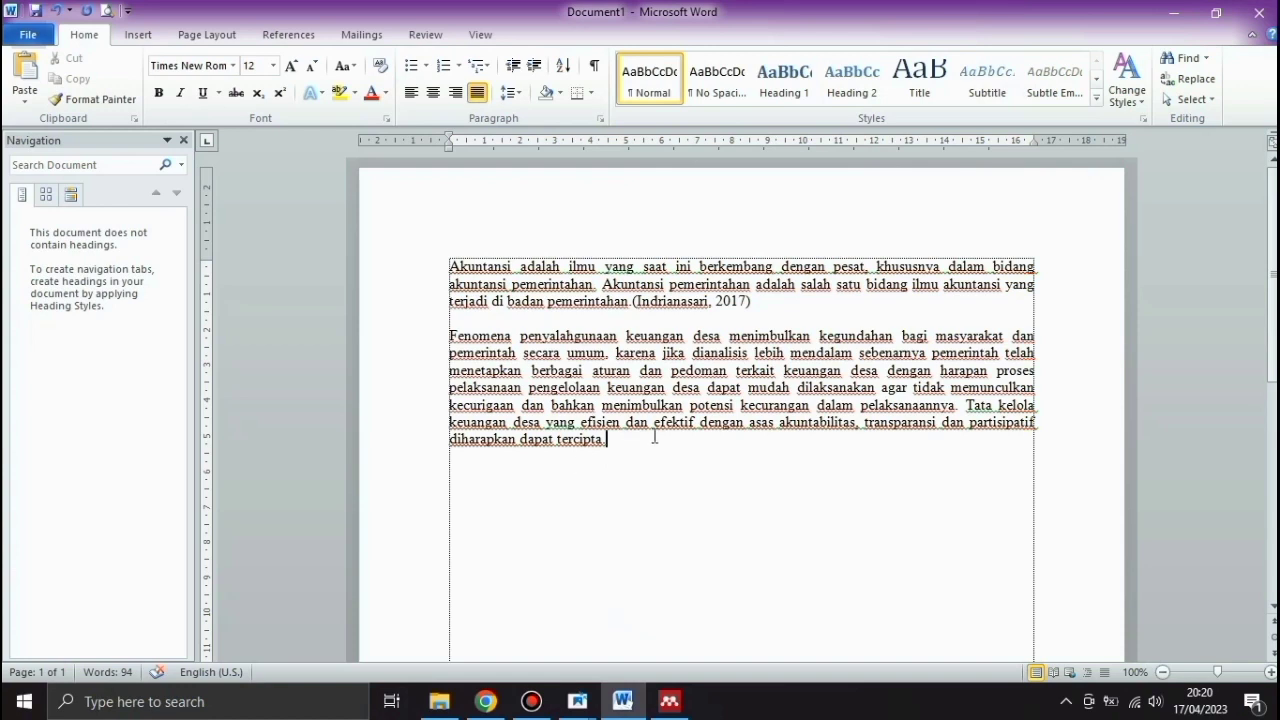
Step: Cite the 2019 'Analisis Potensi Kecurangan' article at the Fenomena paragraph's end, then add a new line
{"action": "left_click", "coordinate": [292, 36]}
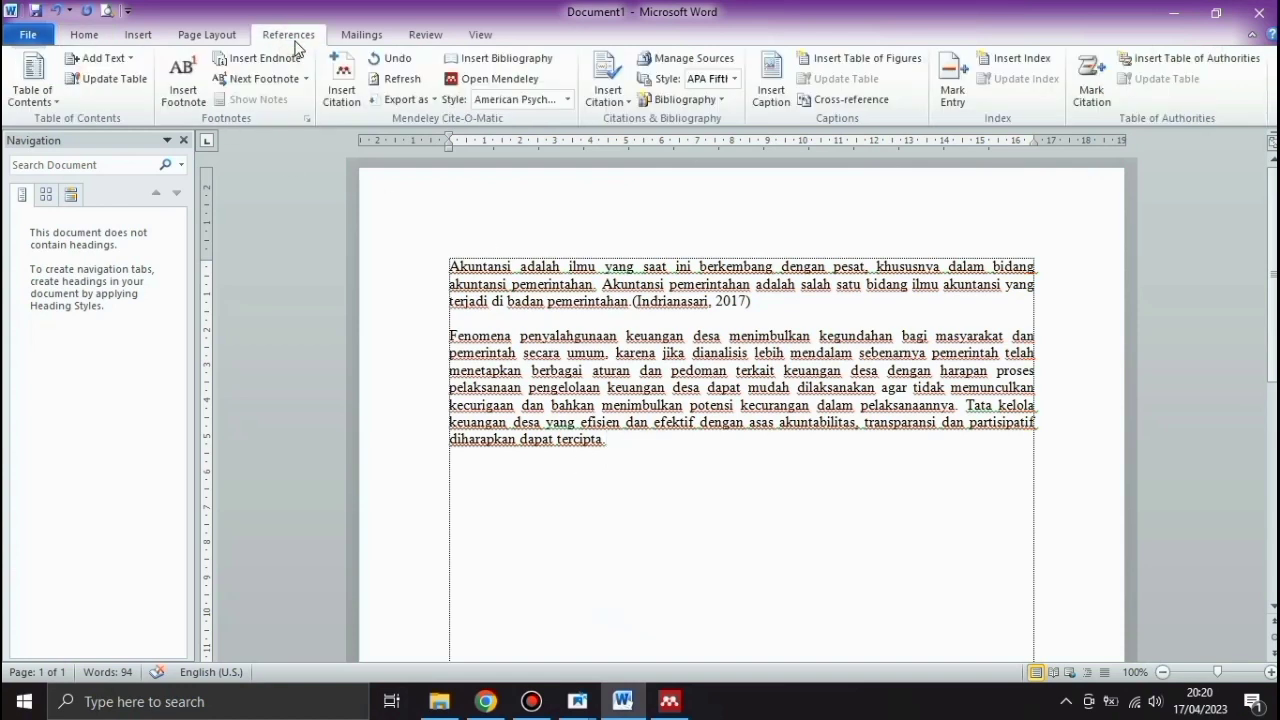
{"action": "left_click", "coordinate": [340, 100]}
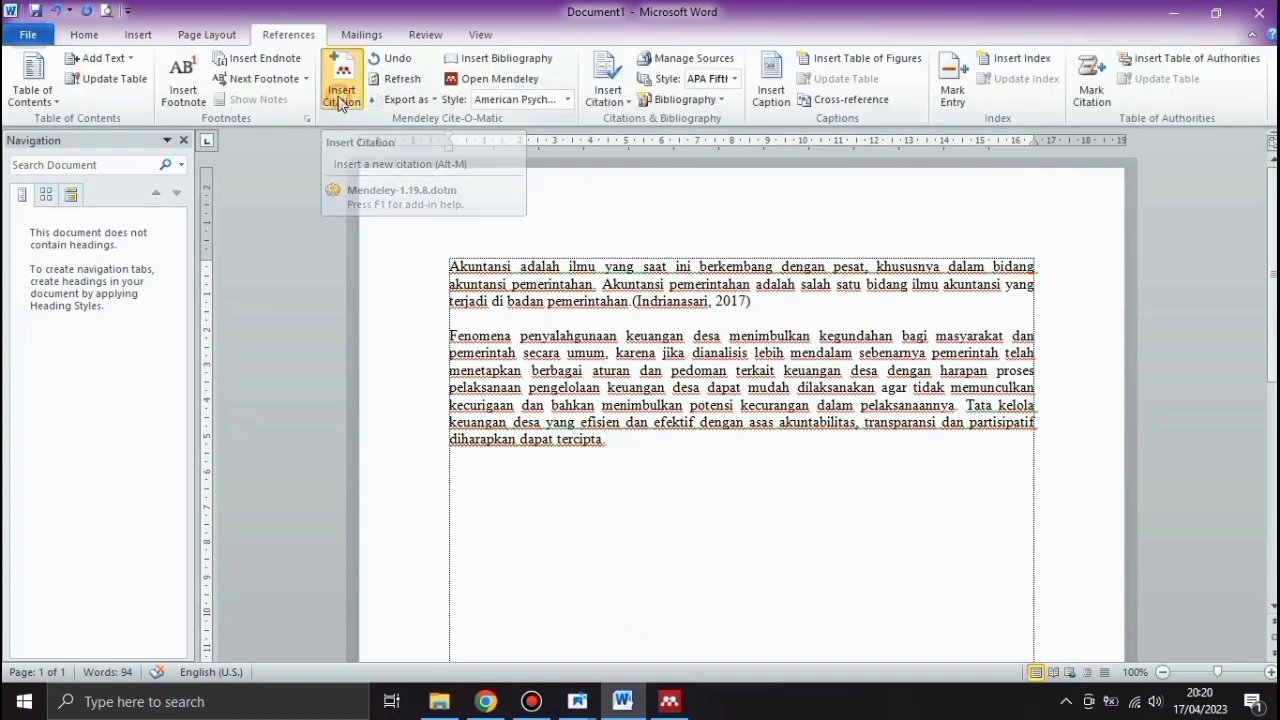
{"action": "left_click", "coordinate": [755, 495]}
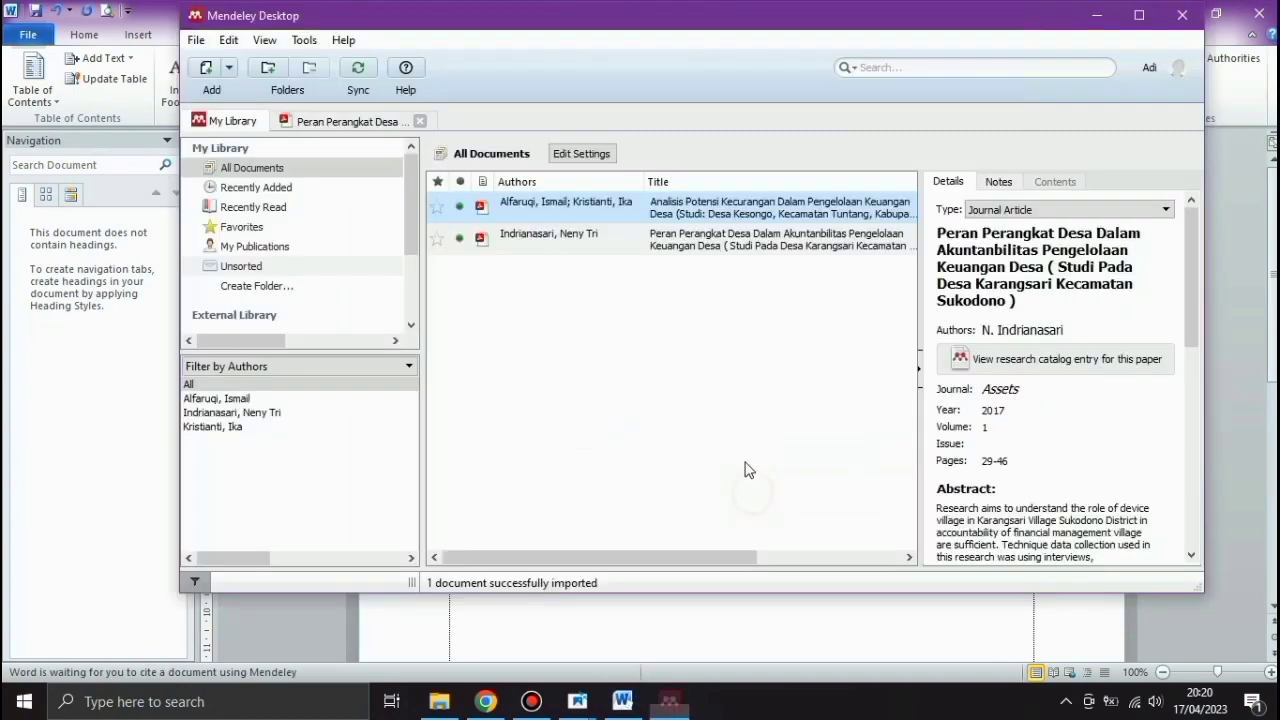
{"action": "left_click", "coordinate": [696, 216]}
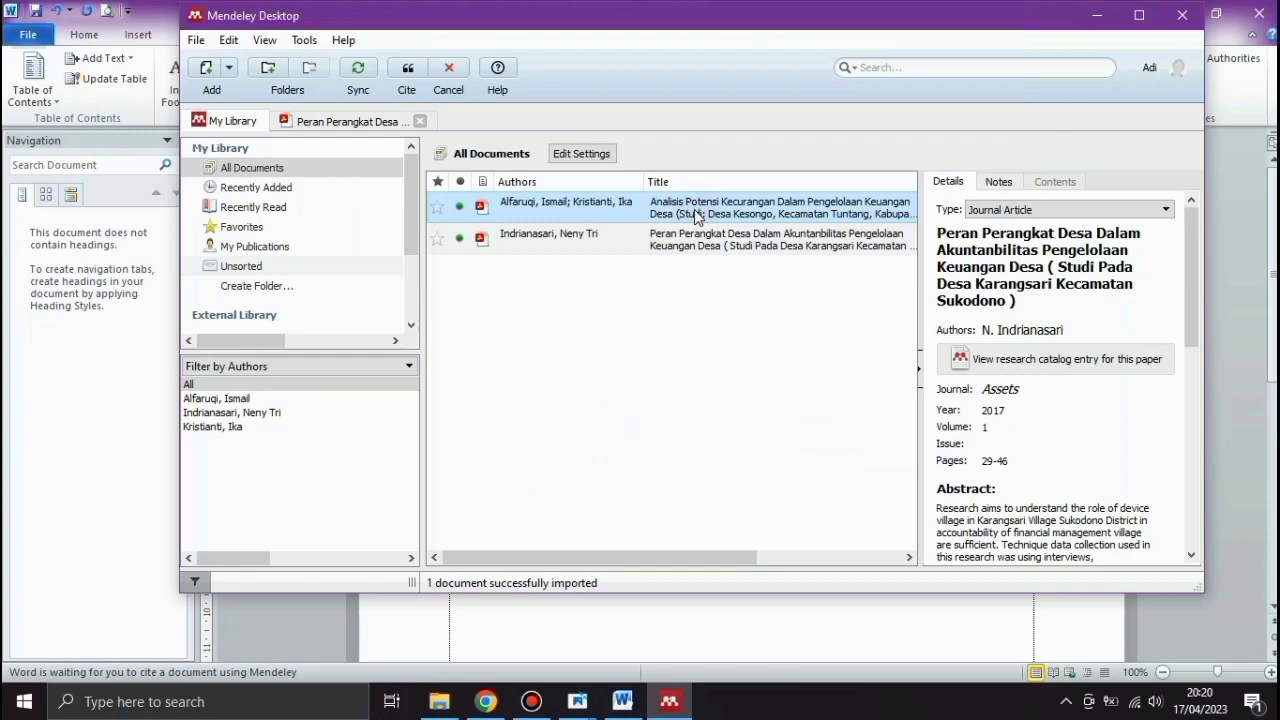
{"action": "double_click", "coordinate": [696, 216]}
{"action": "left_click", "coordinate": [768, 70]}
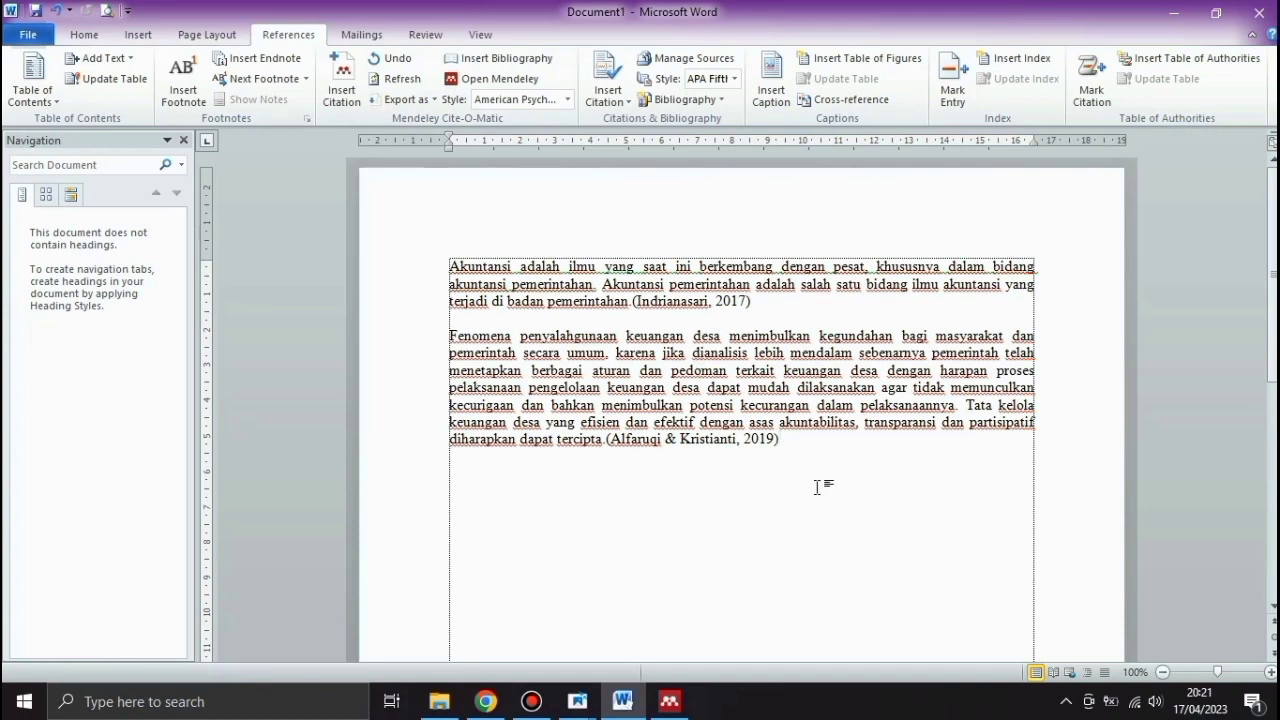
{"action": "key", "text": "Return"}
{"action": "key", "text": "Return"}
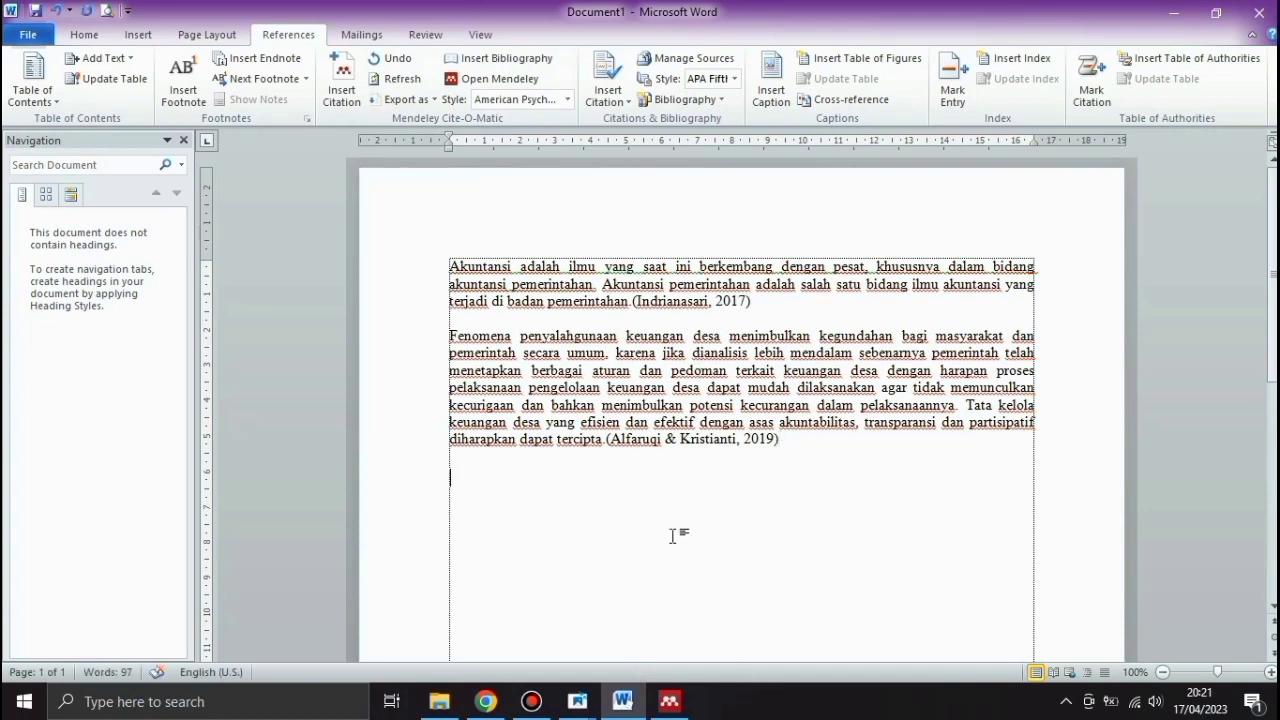
Step: Open the admin…Templated+92-100.pdf file from Downloads in Adobe Reader 9.0
{"action": "left_click", "coordinate": [439, 701]}
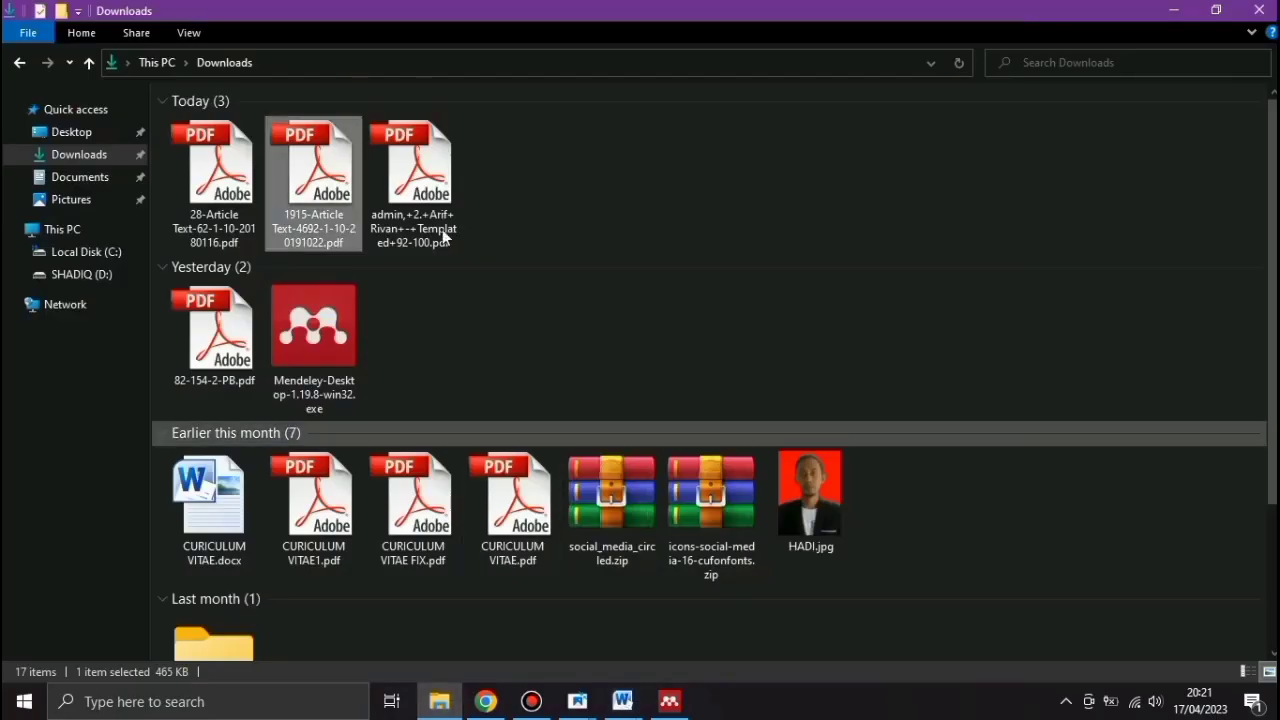
{"action": "left_click", "coordinate": [445, 236]}
{"action": "right_click", "coordinate": [427, 175]}
{"action": "mouse_move", "coordinate": [654, 320]}
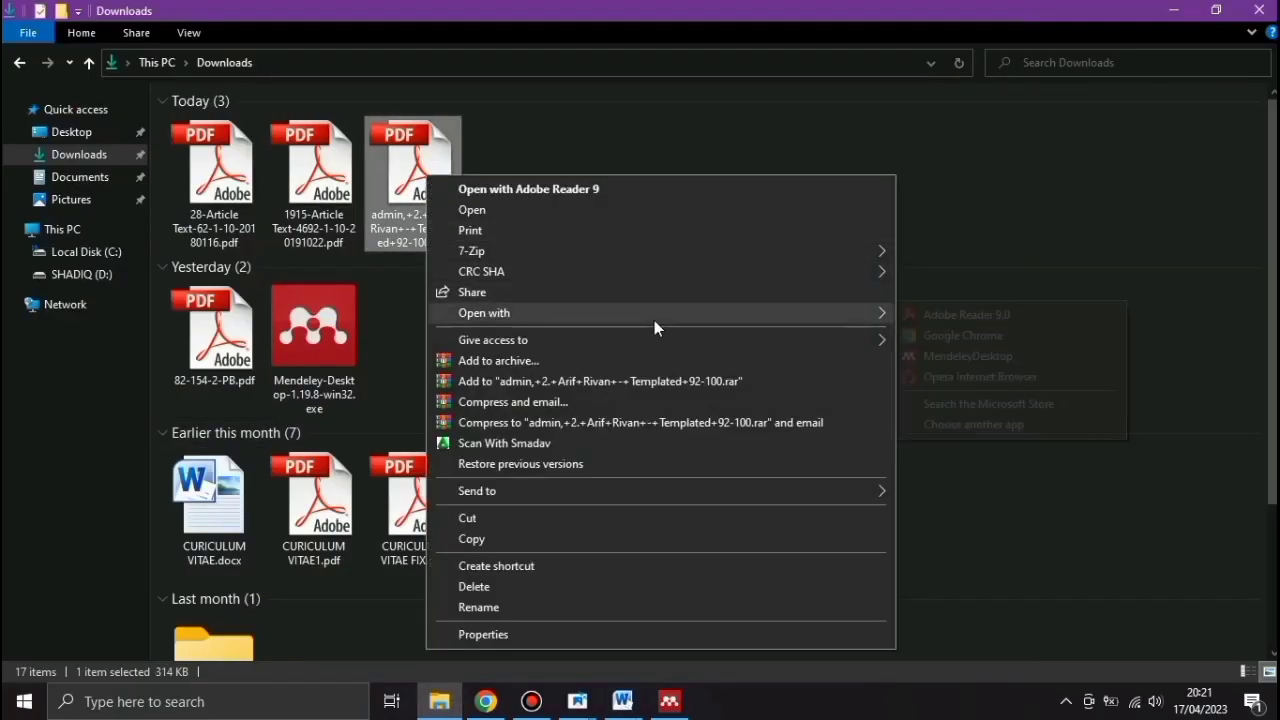
{"action": "left_click", "coordinate": [940, 318]}
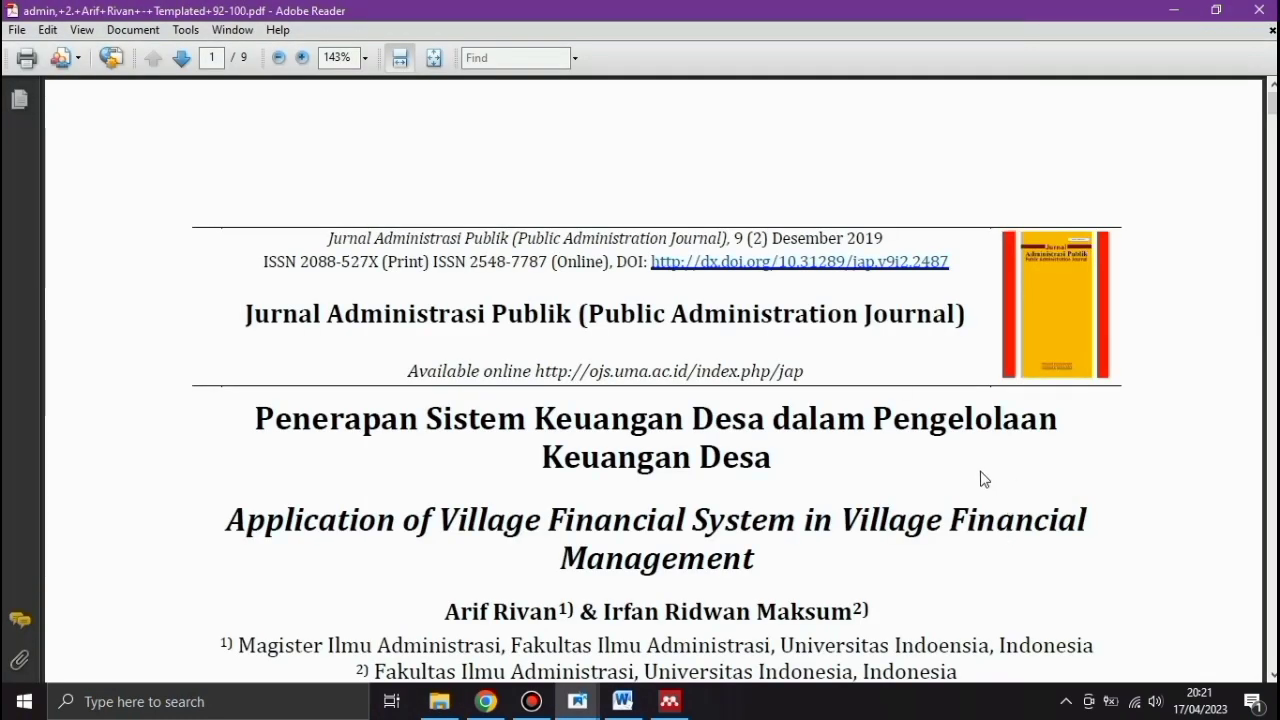
Step: Scroll to page 93 and attempt a selection from 'Dalam' through 'efisien', then clear it
{"action": "scroll", "coordinate": [894, 480], "scroll_direction": "down", "scroll_amount": 2}
{"action": "scroll", "coordinate": [894, 480], "scroll_direction": "down", "scroll_amount": 4}
{"action": "scroll", "coordinate": [894, 480], "scroll_direction": "down", "scroll_amount": 3}
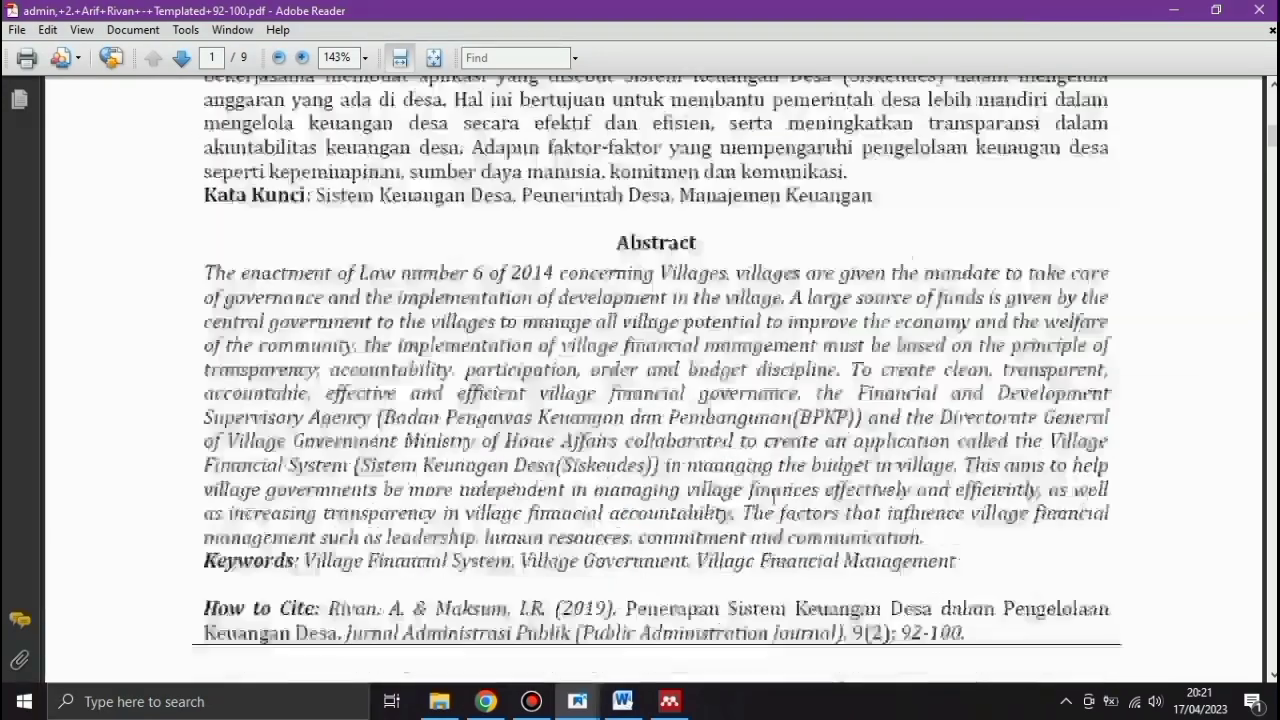
{"action": "scroll", "coordinate": [773, 503], "scroll_direction": "down", "scroll_amount": 4}
{"action": "scroll", "coordinate": [773, 503], "scroll_direction": "down", "scroll_amount": 3}
{"action": "scroll", "coordinate": [775, 500], "scroll_direction": "down", "scroll_amount": 2}
{"action": "scroll", "coordinate": [778, 496], "scroll_direction": "down", "scroll_amount": 4}
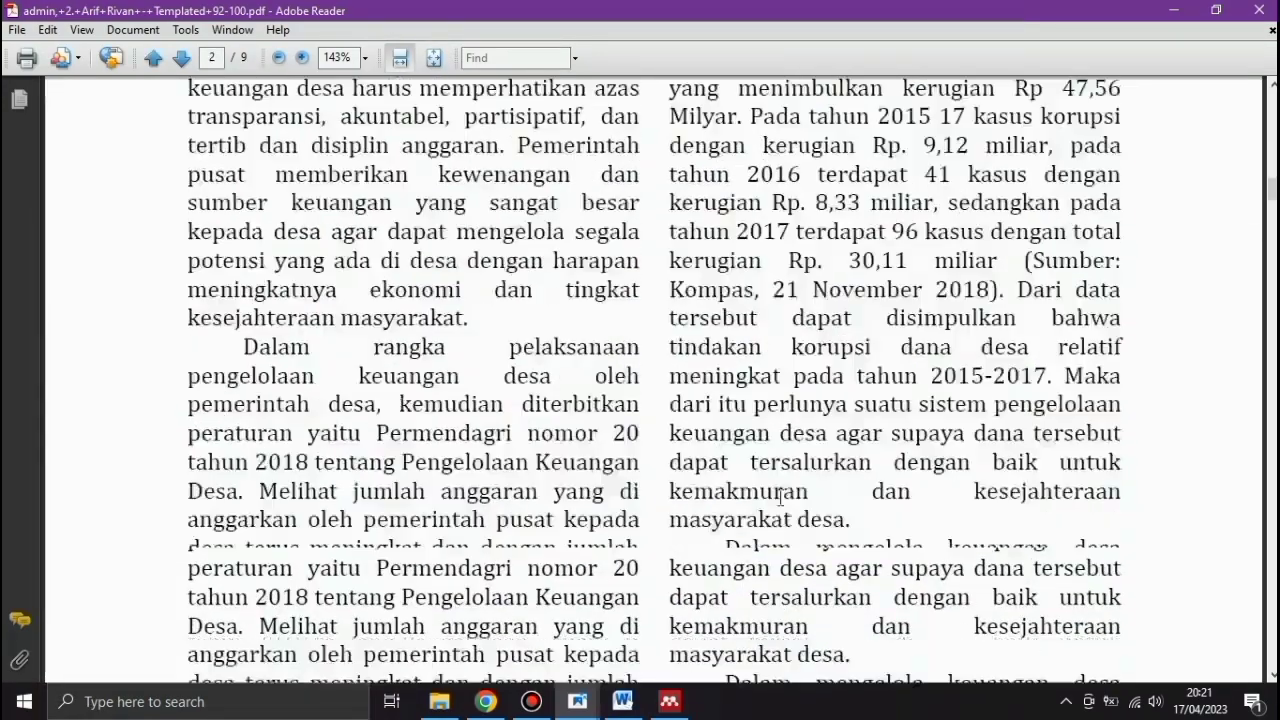
{"action": "scroll", "coordinate": [783, 490], "scroll_direction": "down", "scroll_amount": 2}
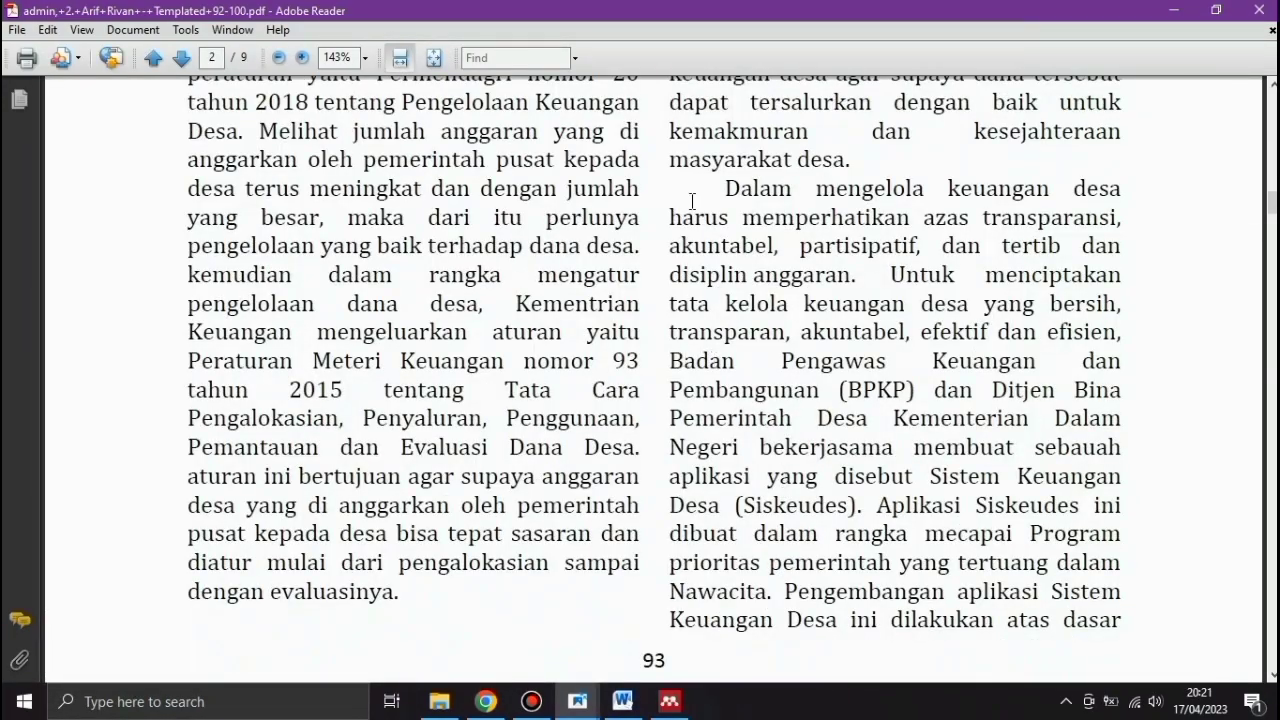
{"action": "left_click_drag", "start_coordinate": [727, 188], "coordinate": [1149, 325]}
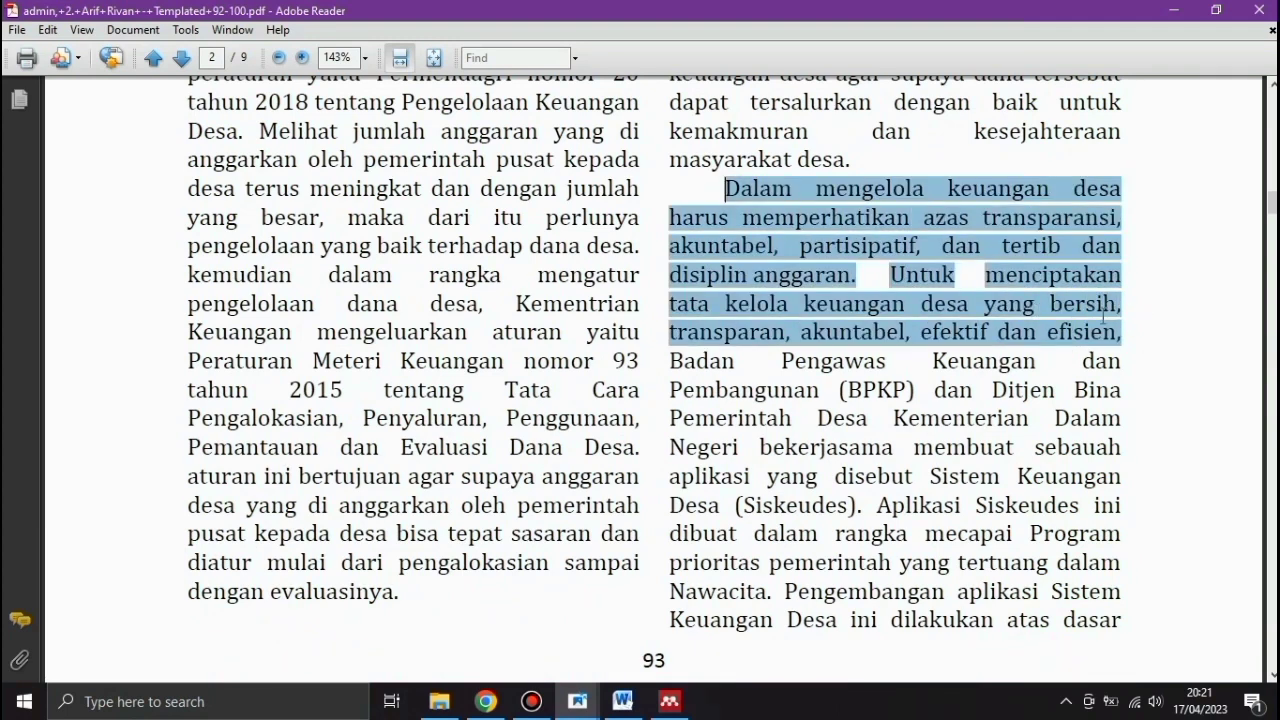
{"action": "left_click_drag", "start_coordinate": [1103, 316], "coordinate": [1113, 334]}
{"action": "scroll", "coordinate": [976, 333], "scroll_direction": "down", "scroll_amount": 1}
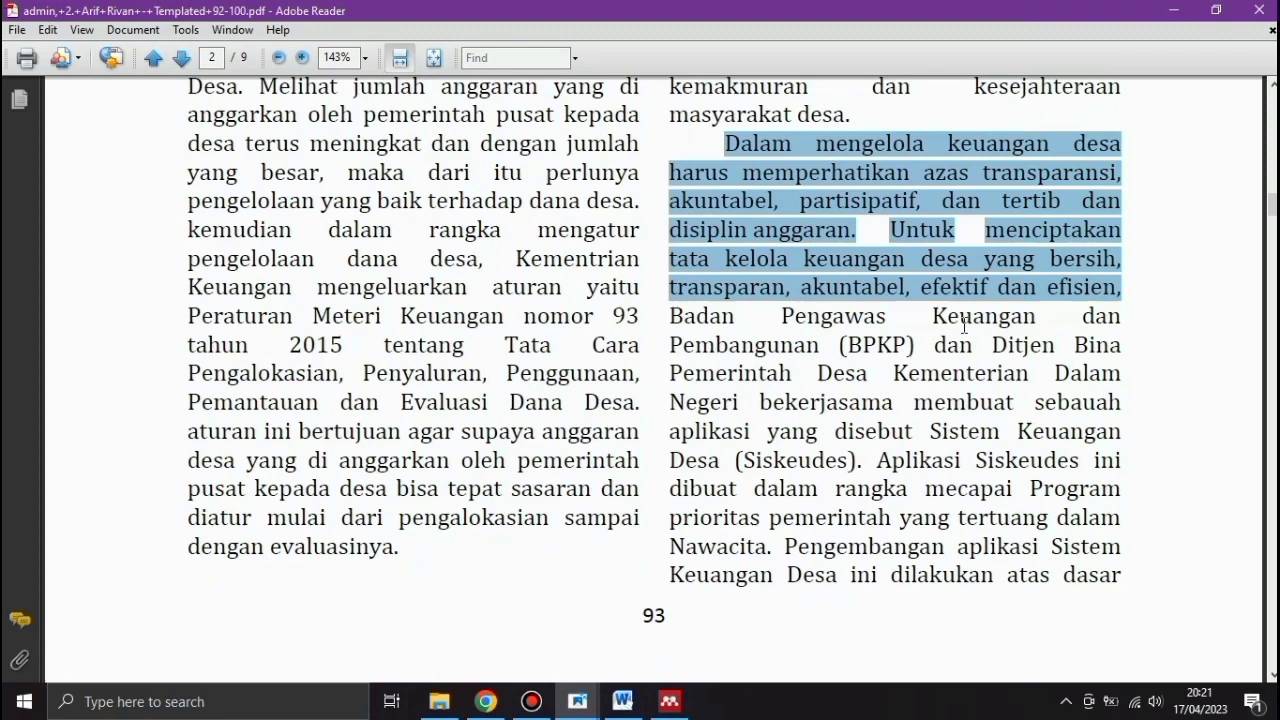
{"action": "left_click", "coordinate": [816, 228]}
Step: Copy the paragraph from 'Dalam mengelola keuangan desa' through 'Desa (Siskeudes).'
{"action": "double_click", "coordinate": [729, 146]}
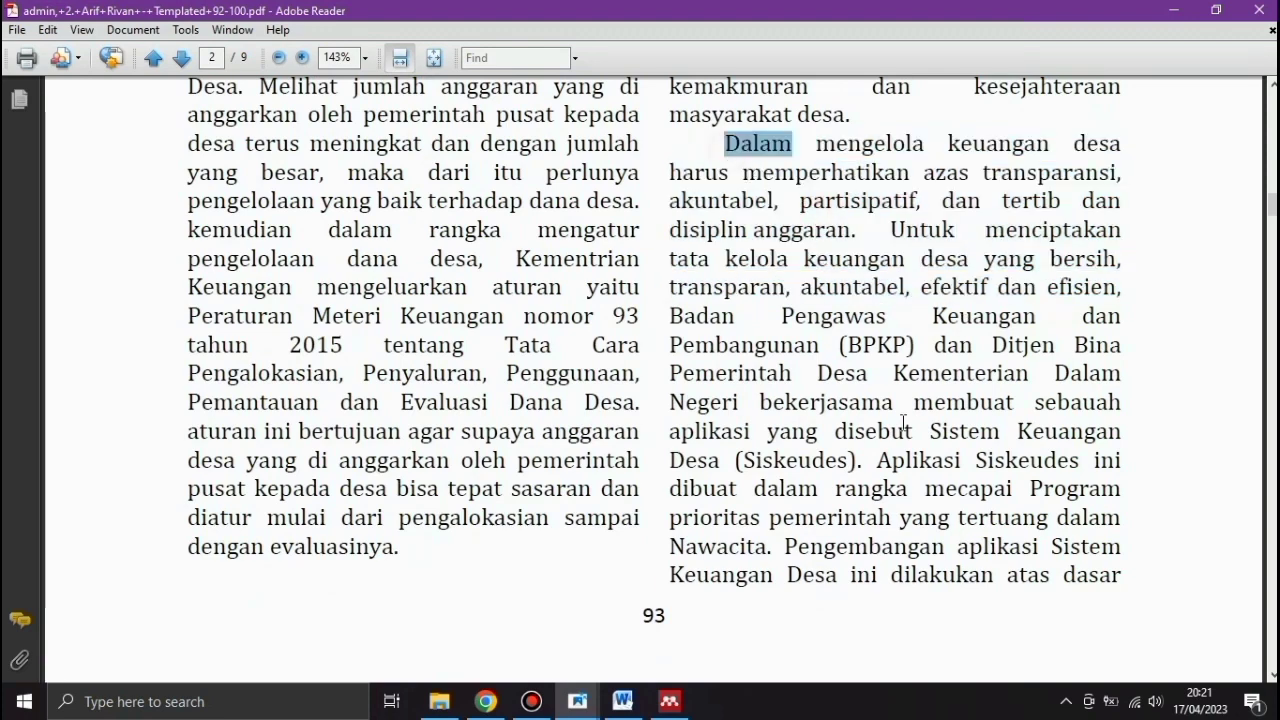
{"action": "left_click", "coordinate": [736, 367]}
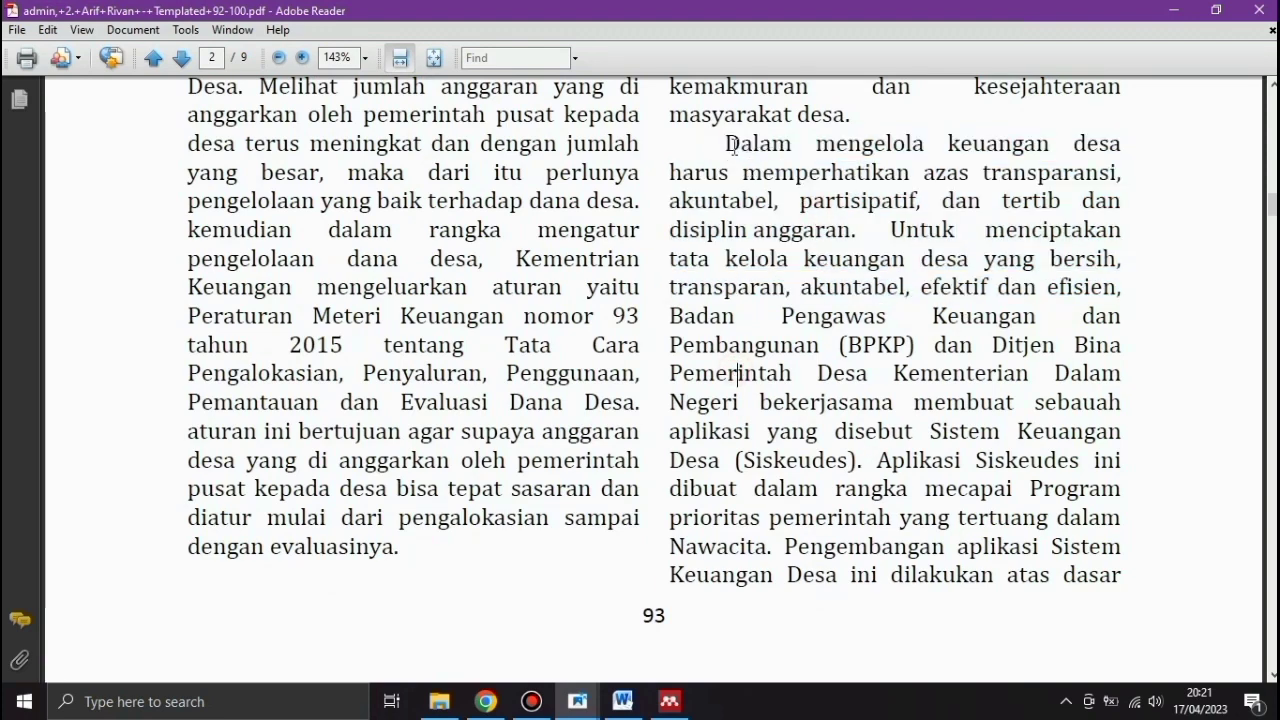
{"action": "left_click_drag", "start_coordinate": [724, 146], "coordinate": [865, 463]}
{"action": "right_click", "coordinate": [838, 461]}
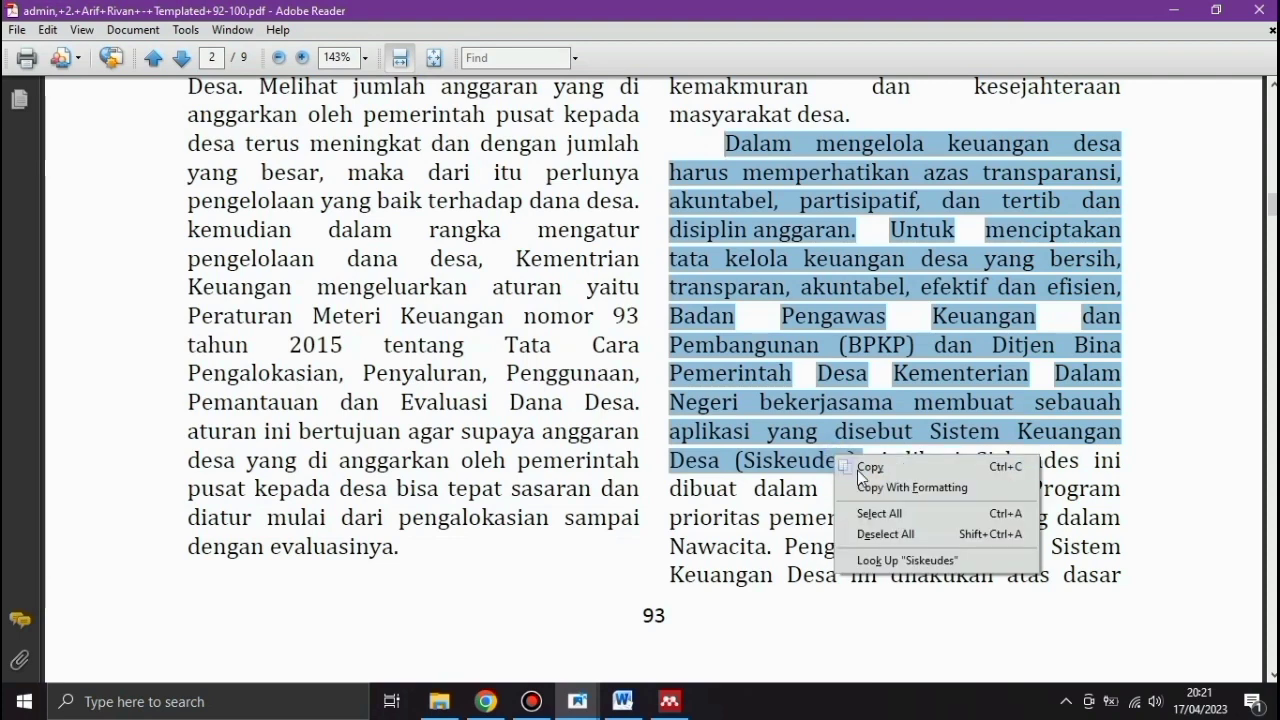
{"action": "left_click", "coordinate": [858, 467]}
{"action": "left_click", "coordinate": [621, 708]}
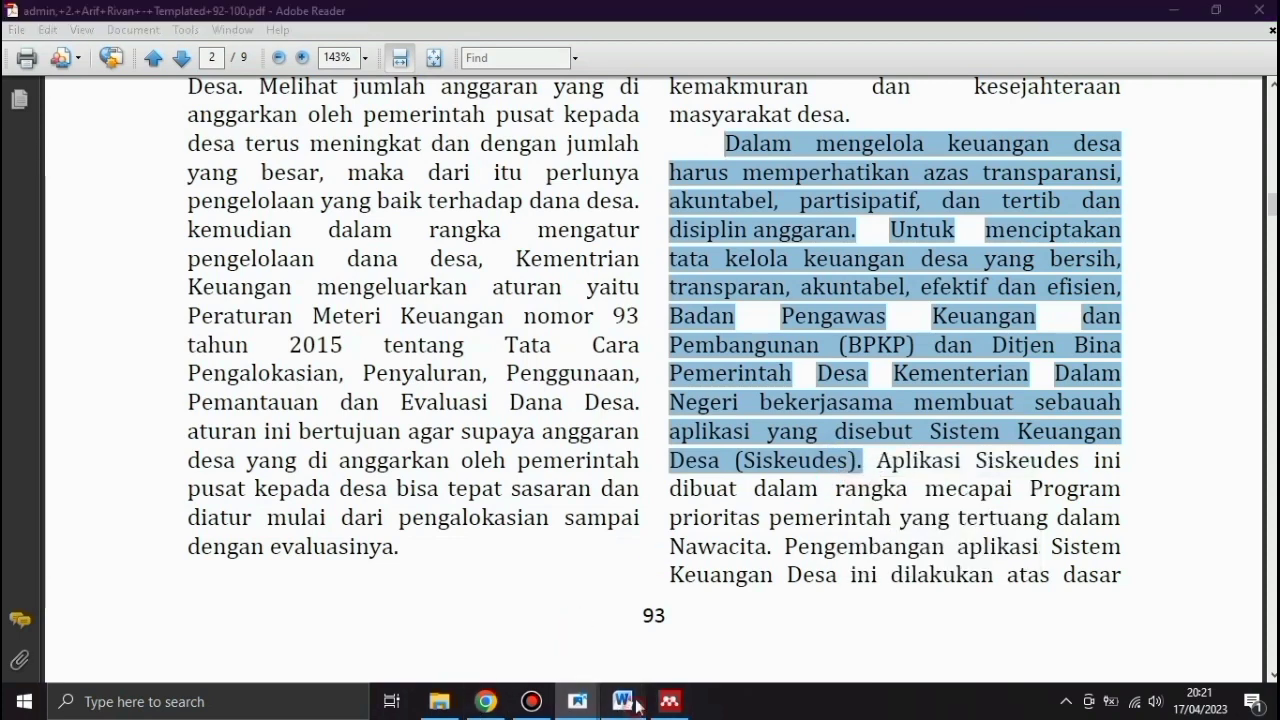
Step: Paste the 'Dalam mengelola keuangan desa…' text as the third paragraph in Times New Roman 12
{"action": "right_click", "coordinate": [458, 485]}
{"action": "left_click", "coordinate": [495, 245]}
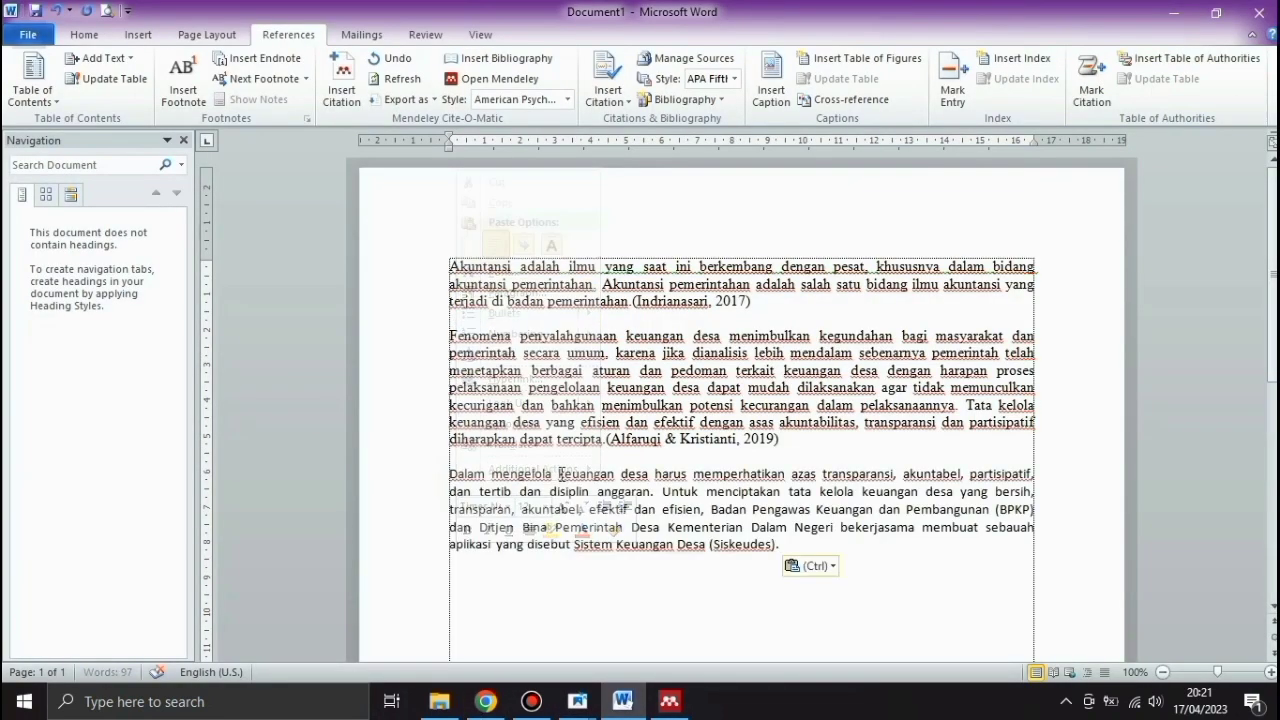
{"action": "left_click_drag", "start_coordinate": [808, 548], "coordinate": [418, 472]}
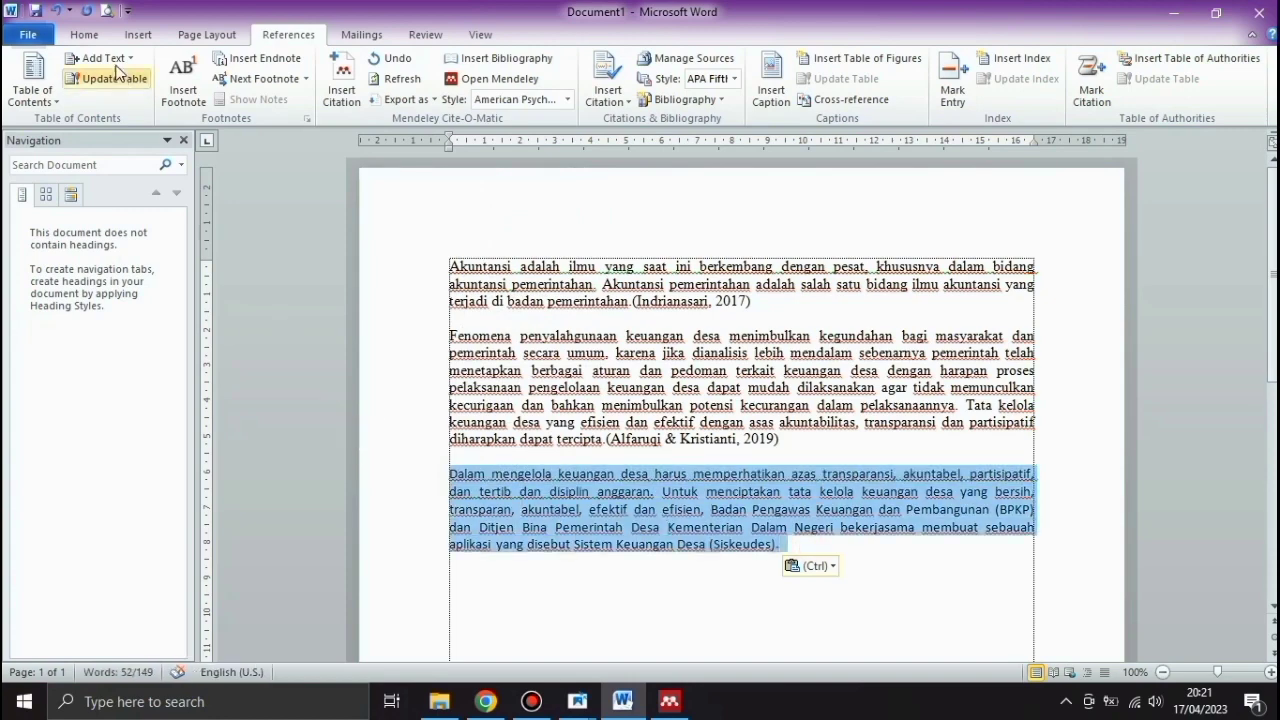
{"action": "left_click", "coordinate": [84, 34]}
{"action": "left_click", "coordinate": [290, 65]}
{"action": "left_click", "coordinate": [233, 65]}
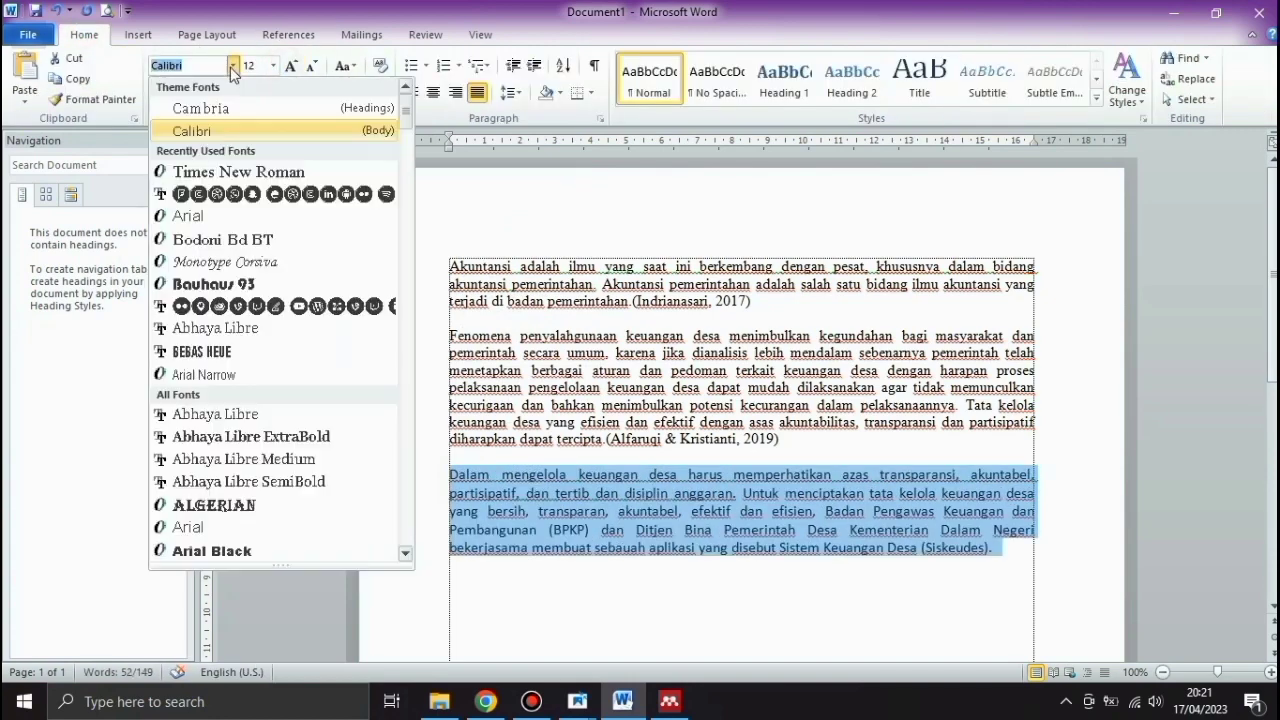
{"action": "left_click", "coordinate": [238, 172]}
{"action": "left_click", "coordinate": [826, 546]}
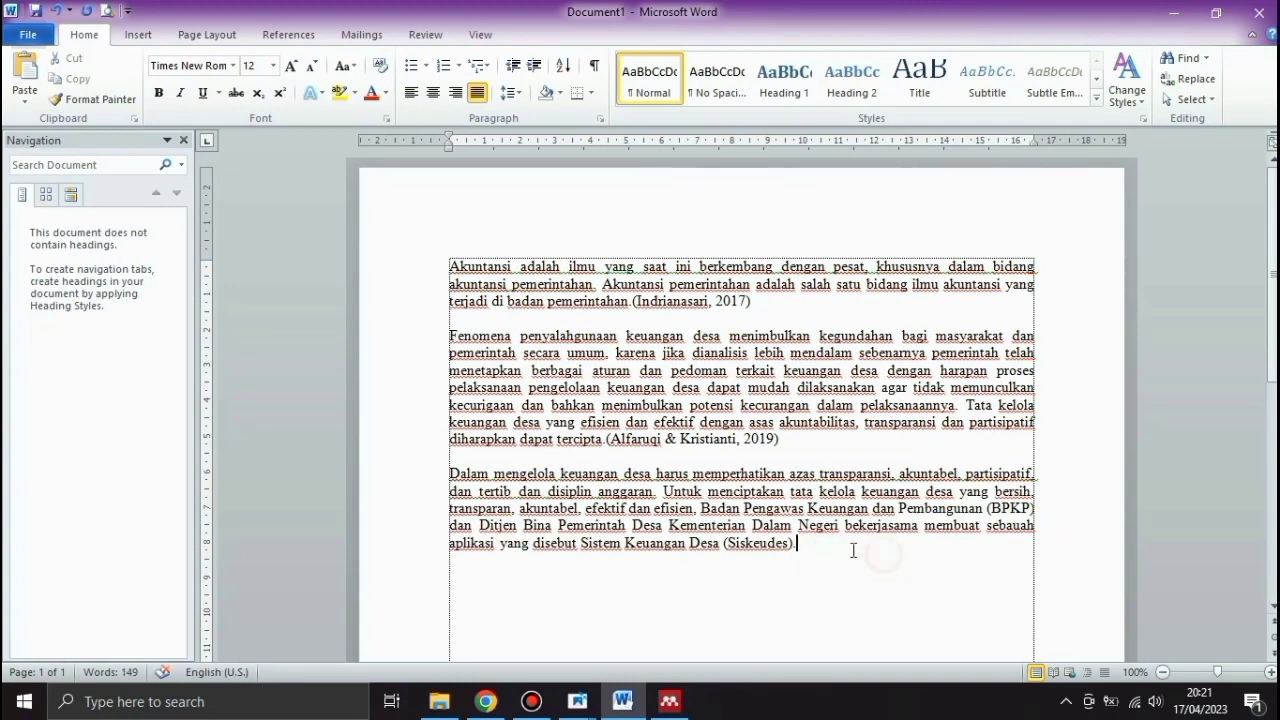
Step: Import the admin…Templated+92-100.pdf article from Downloads into the Mendeley library
{"action": "left_click", "coordinate": [670, 701]}
{"action": "left_click", "coordinate": [194, 40]}
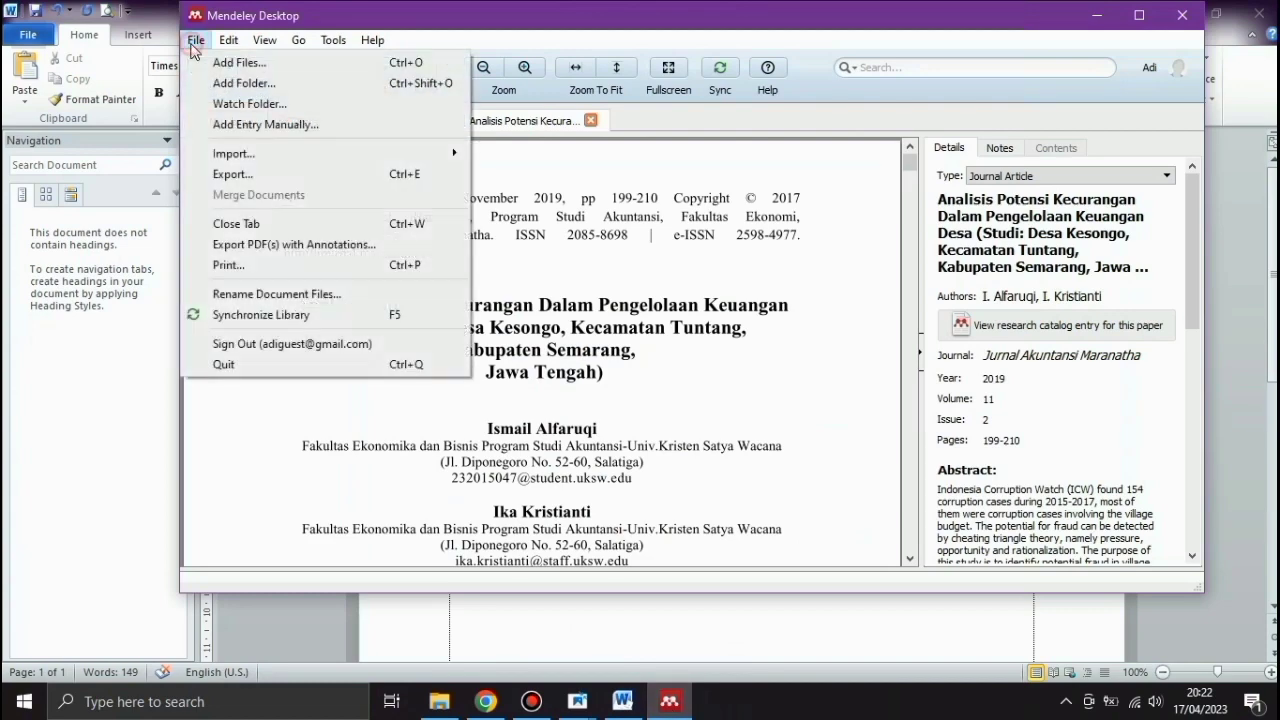
{"action": "left_click", "coordinate": [214, 61]}
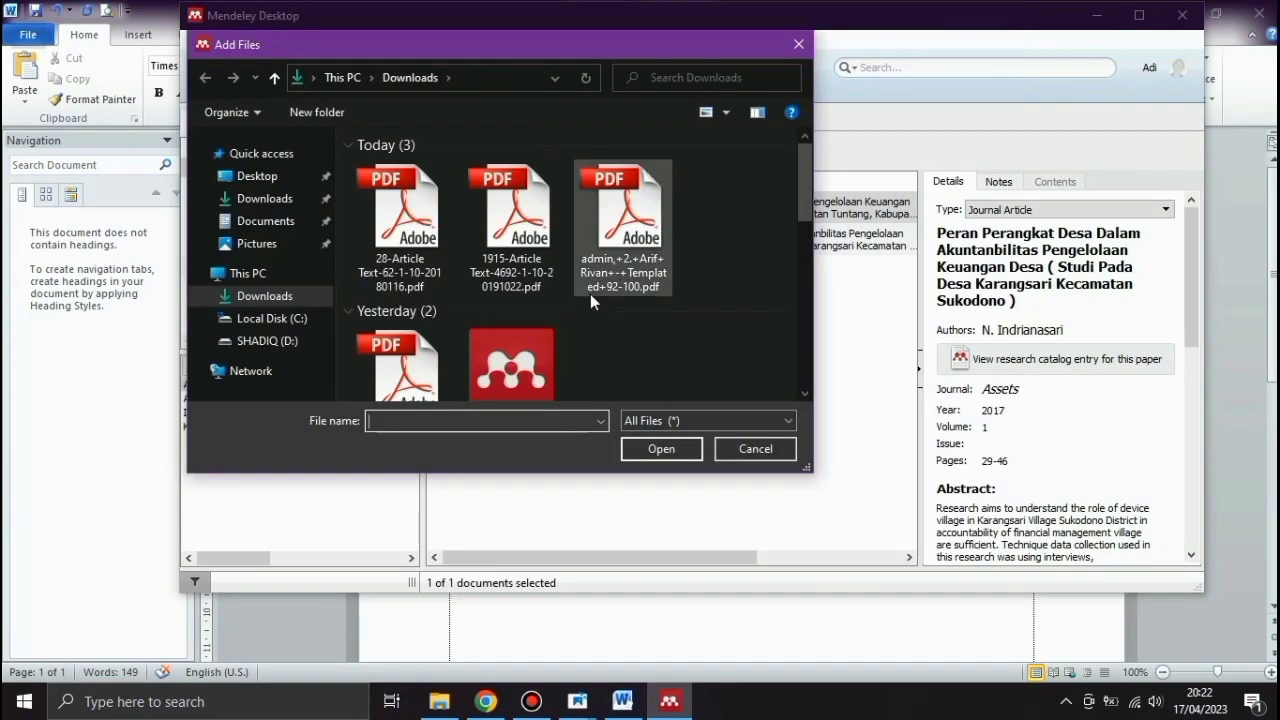
{"action": "left_click", "coordinate": [590, 294]}
{"action": "left_click", "coordinate": [623, 453]}
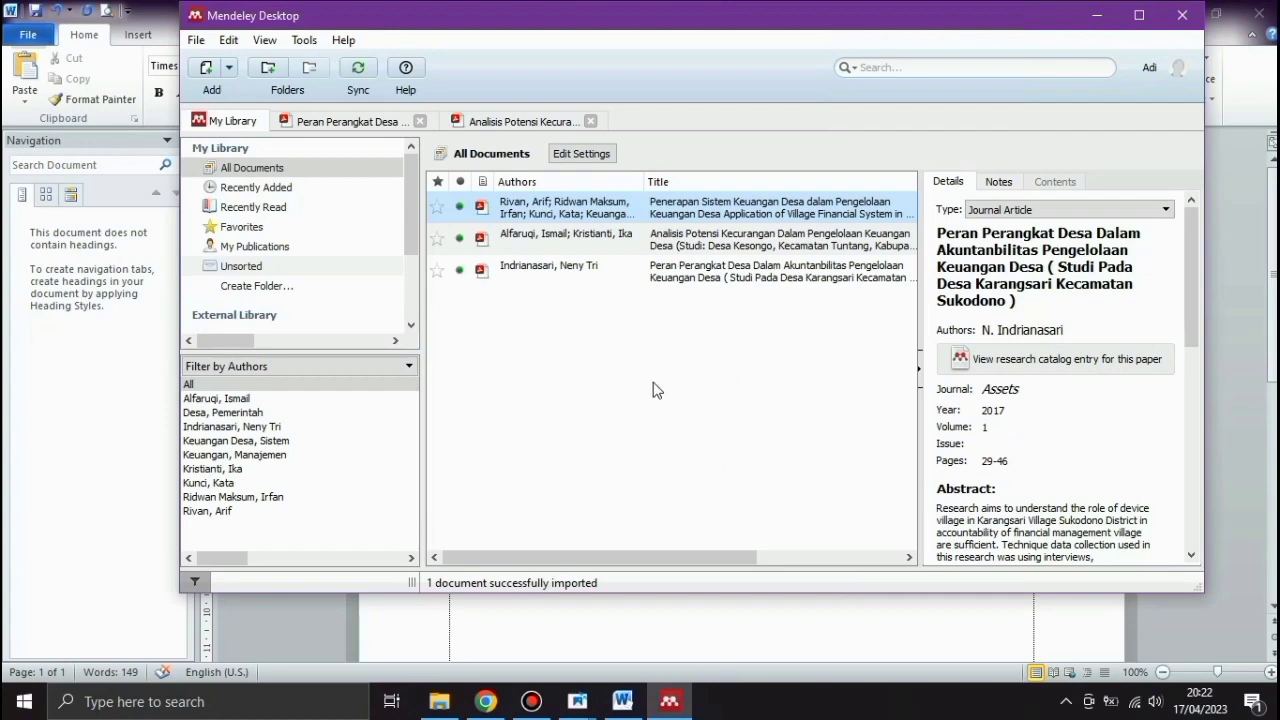
{"action": "left_click", "coordinate": [623, 701]}
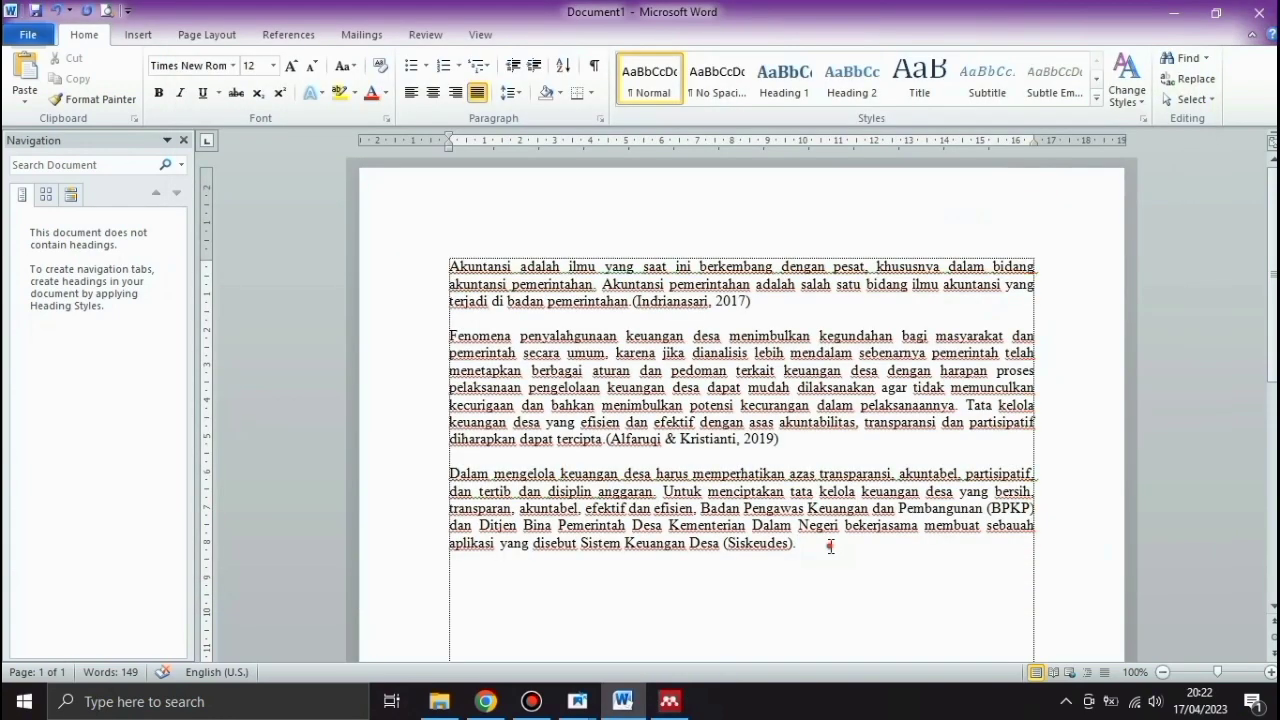
Step: End the third paragraph with the Penerapan Sistem Keuangan Desa citation (Rivan et al., 2019)
{"action": "left_click", "coordinate": [289, 34]}
{"action": "left_click", "coordinate": [341, 92]}
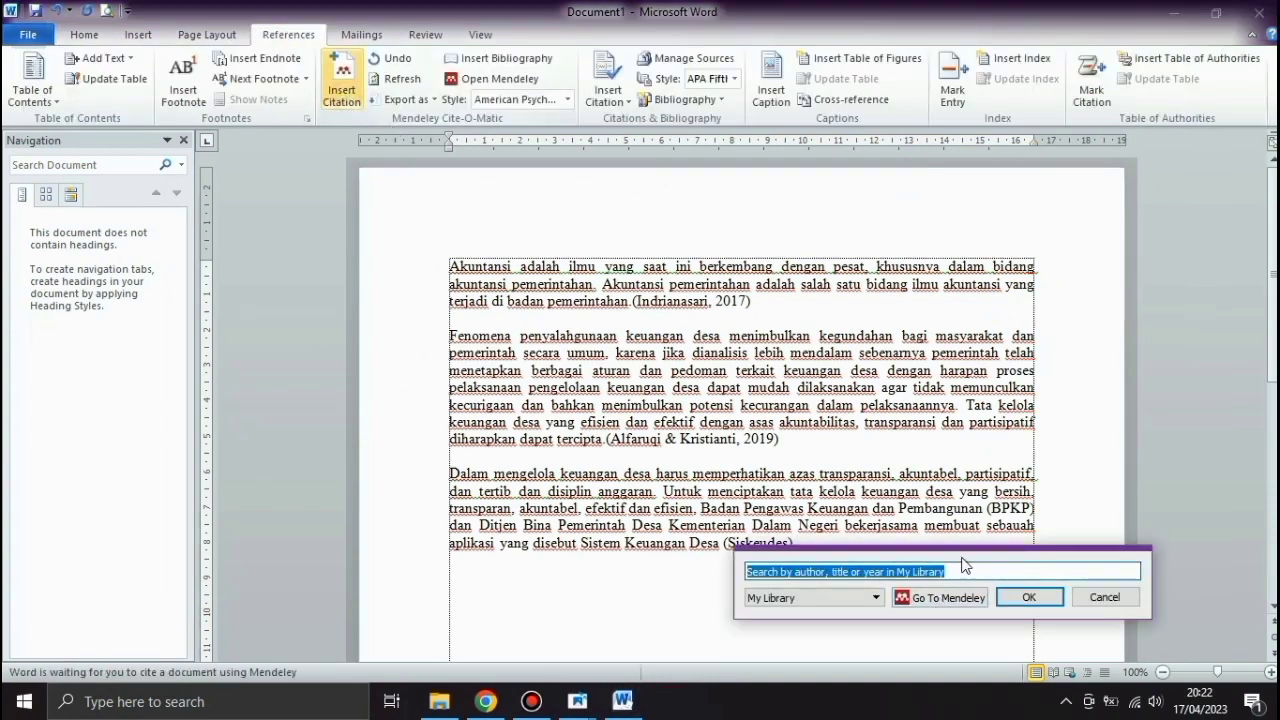
{"action": "mouse_move", "coordinate": [955, 547]}
{"action": "left_mouse_down"}
{"action": "mouse_move", "coordinate": [895, 227]}
{"action": "mouse_move", "coordinate": [879, 245]}
{"action": "left_mouse_up"}
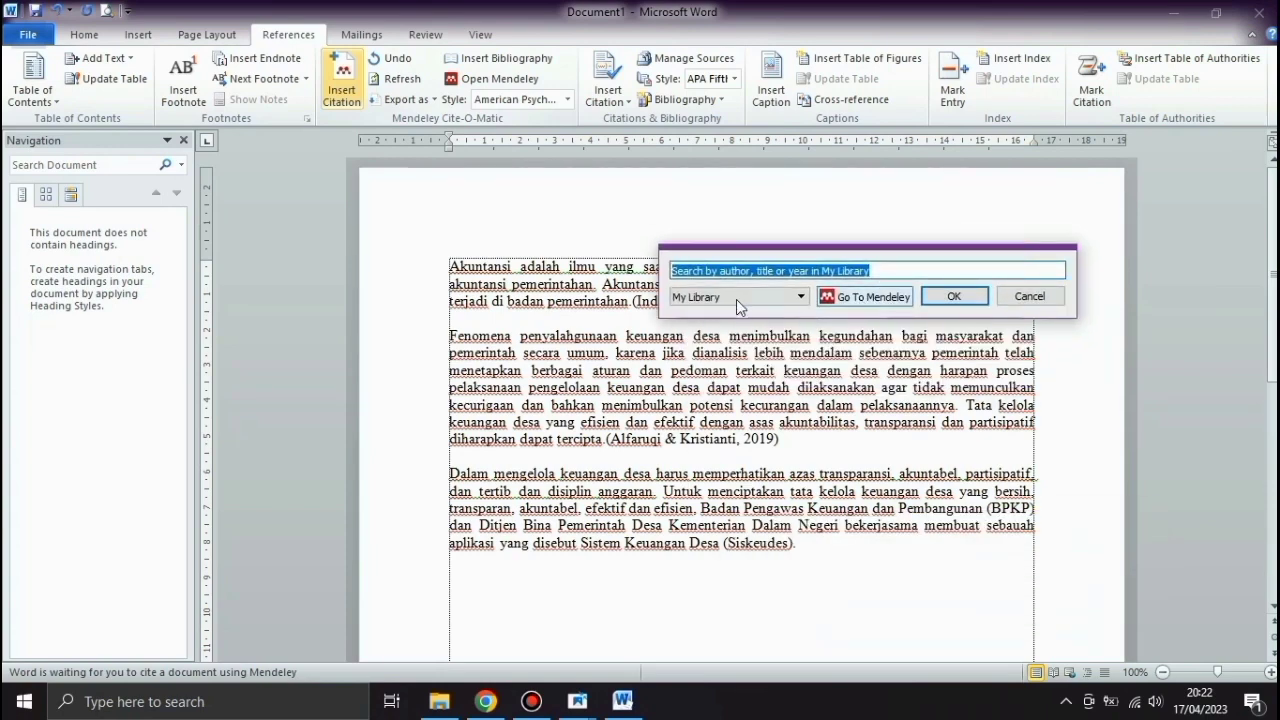
{"action": "left_click", "coordinate": [846, 300]}
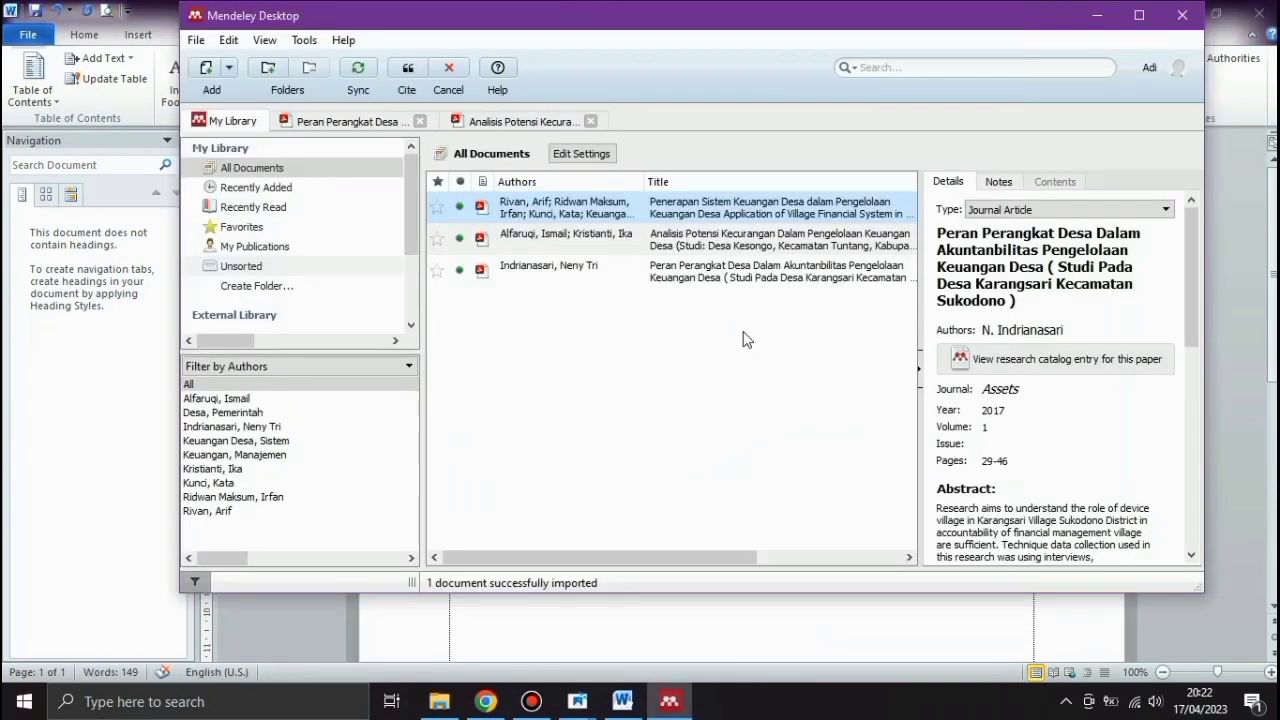
{"action": "double_click", "coordinate": [697, 217]}
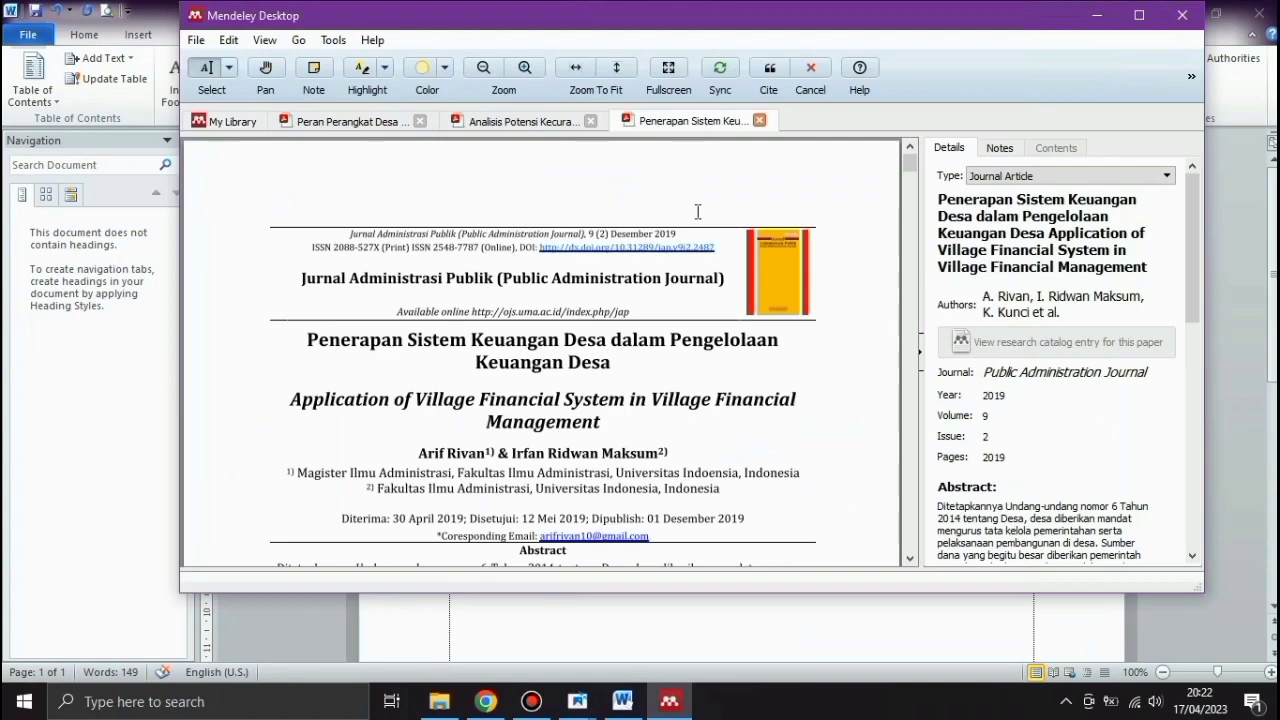
{"action": "left_click", "coordinate": [772, 70]}
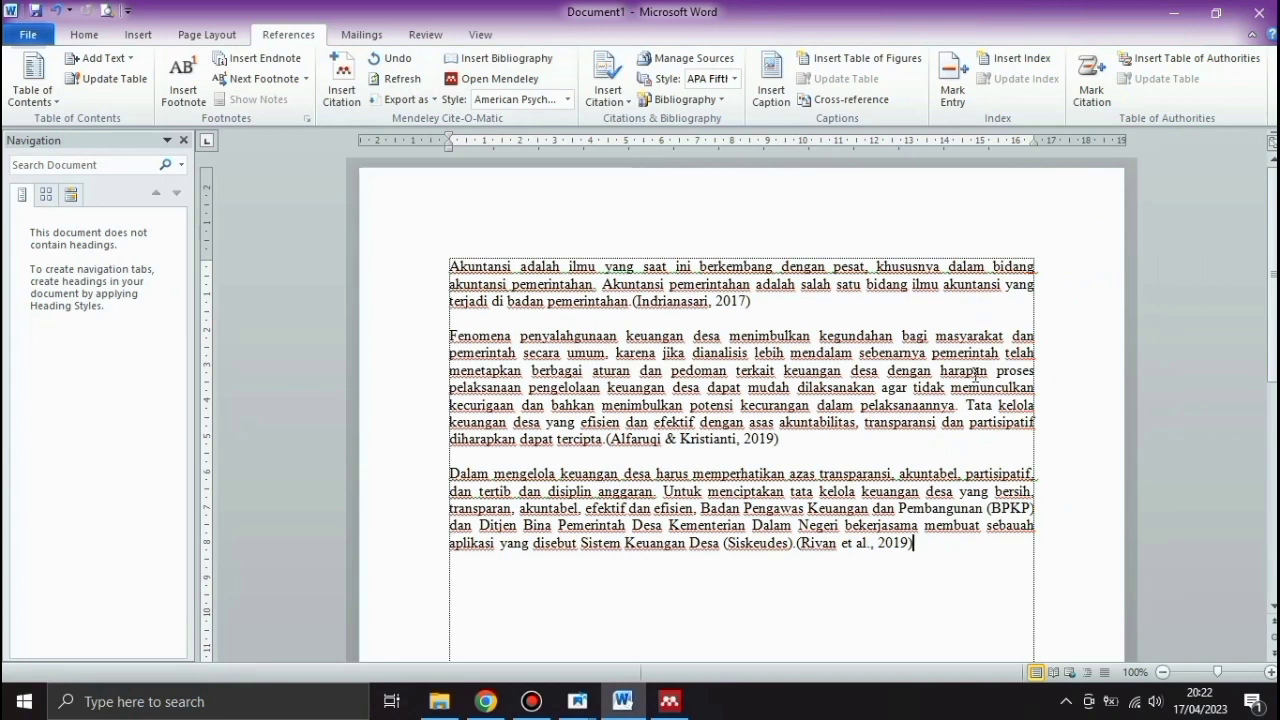
Step: Open 82-154-2-PB.pdf from Downloads in Adobe Reader 9.0
{"action": "scroll", "coordinate": [705, 483], "scroll_direction": "down", "scroll_amount": 1}
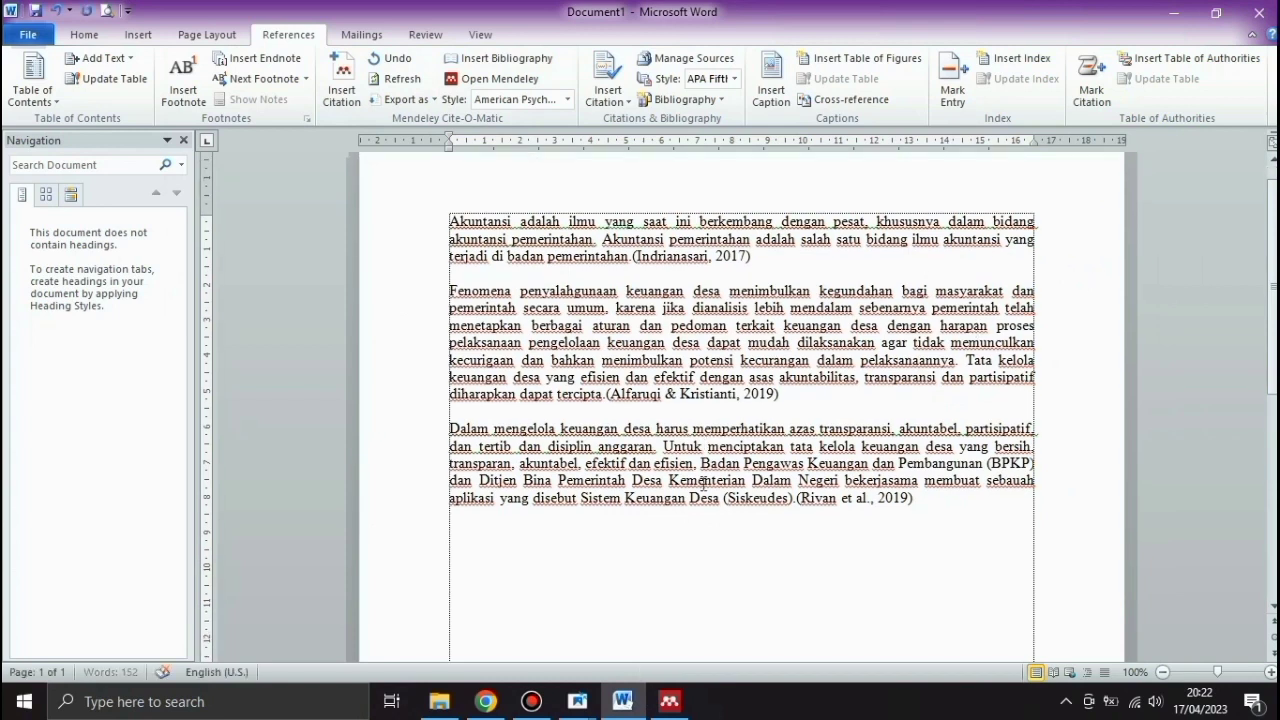
{"action": "left_click", "coordinate": [584, 527]}
{"action": "left_click", "coordinate": [440, 700]}
{"action": "left_click", "coordinate": [226, 355]}
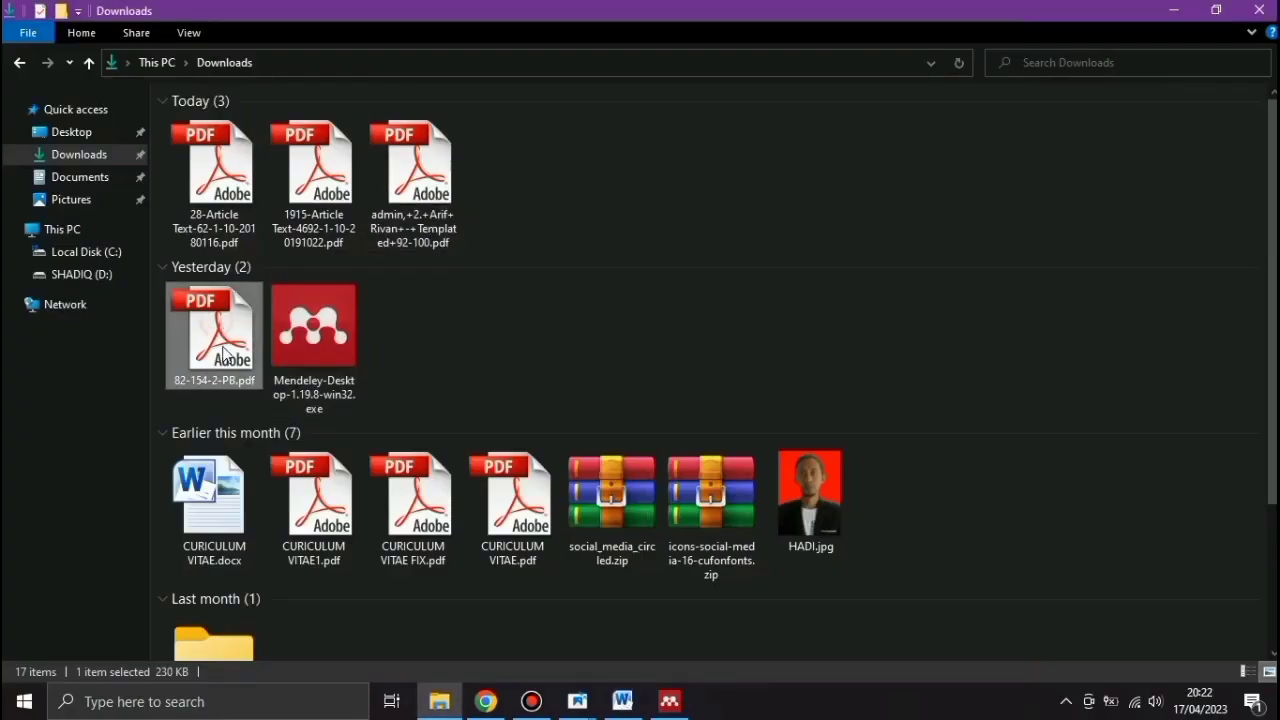
{"action": "right_click", "coordinate": [223, 349]}
{"action": "mouse_move", "coordinate": [442, 352]}
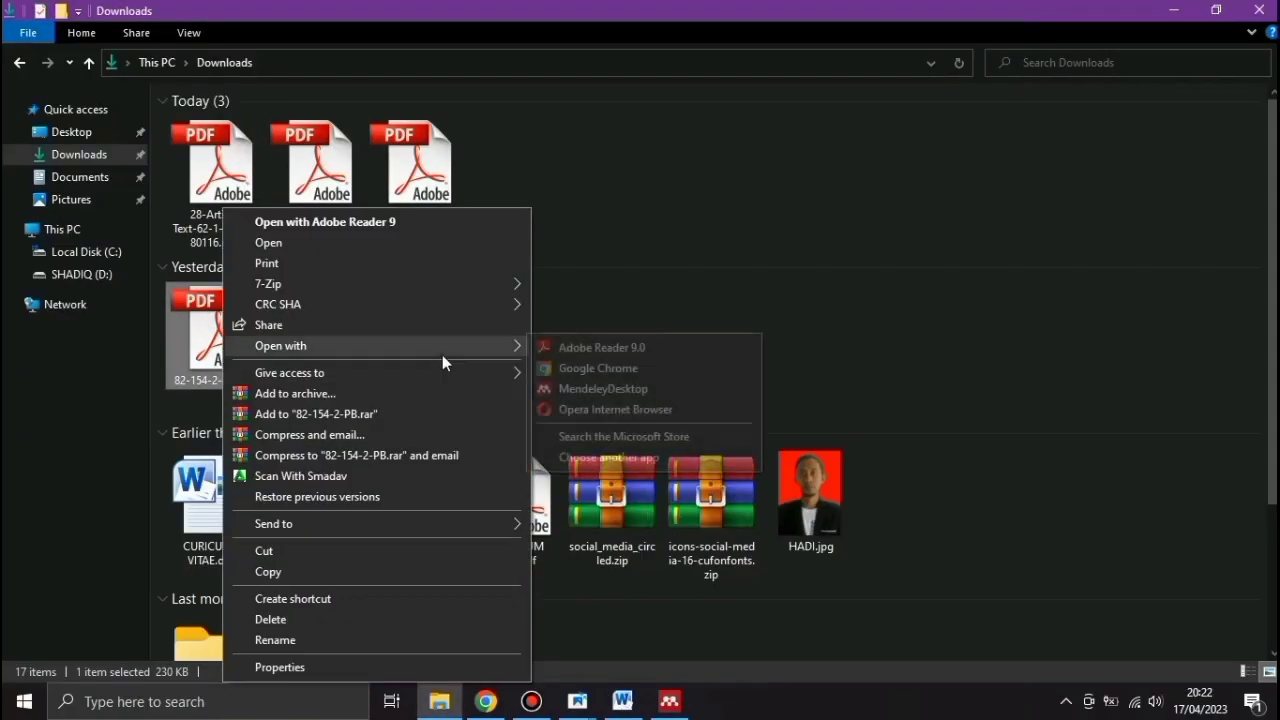
{"action": "left_click", "coordinate": [580, 350]}
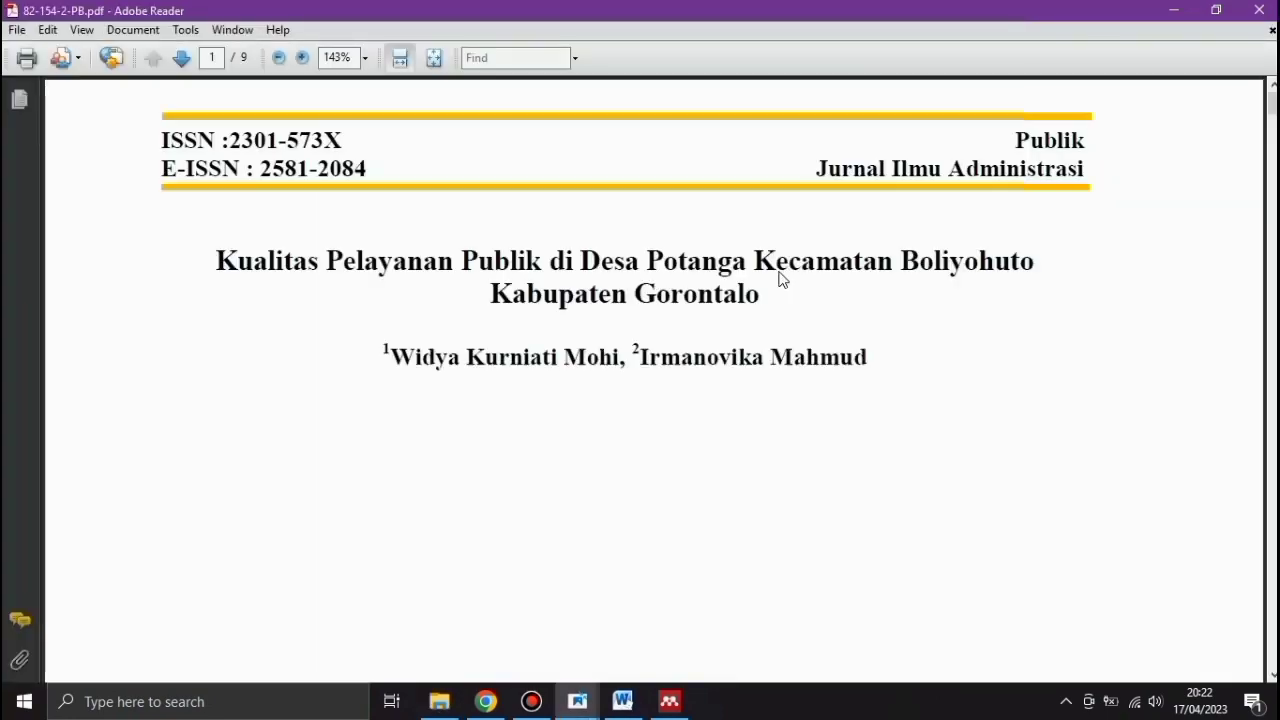
Step: Copy the page-2 PENDAHULUAN paragraph 'Dewasa ini upaya … kelembagaan desa.' from Adobe Reader
{"action": "scroll", "coordinate": [781, 282], "scroll_direction": "down", "scroll_amount": 5}
{"action": "scroll", "coordinate": [780, 300], "scroll_direction": "down", "scroll_amount": 5}
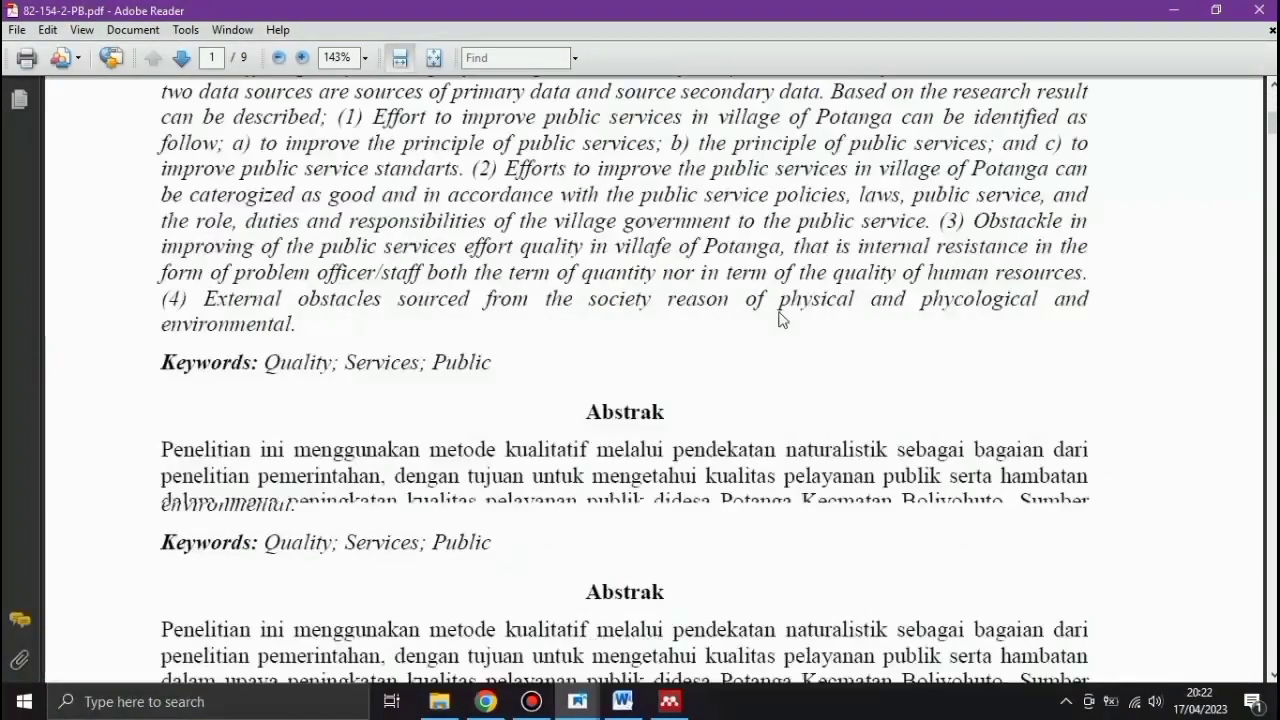
{"action": "scroll", "coordinate": [778, 307], "scroll_direction": "down", "scroll_amount": 5}
{"action": "scroll", "coordinate": [778, 307], "scroll_direction": "down", "scroll_amount": 10}
{"action": "scroll", "coordinate": [777, 306], "scroll_direction": "down", "scroll_amount": 5}
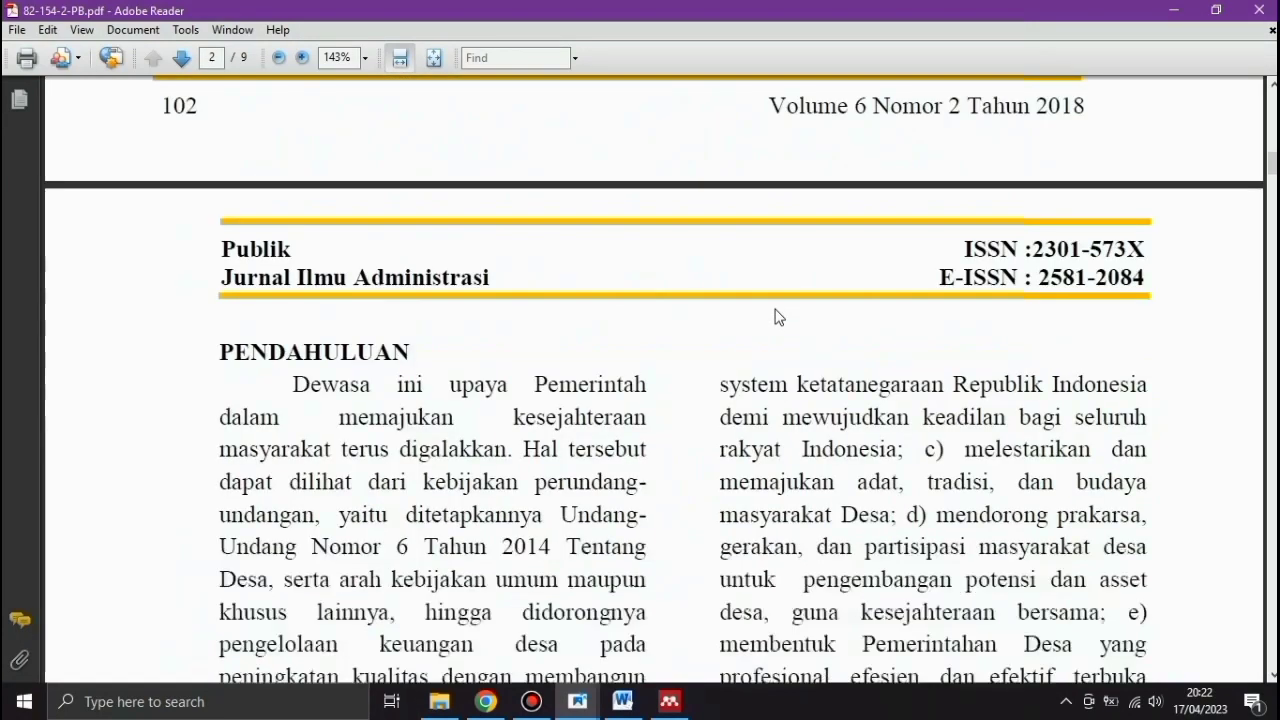
{"action": "scroll", "coordinate": [777, 306], "scroll_direction": "down", "scroll_amount": 2}
{"action": "scroll", "coordinate": [776, 305], "scroll_direction": "down", "scroll_amount": 1}
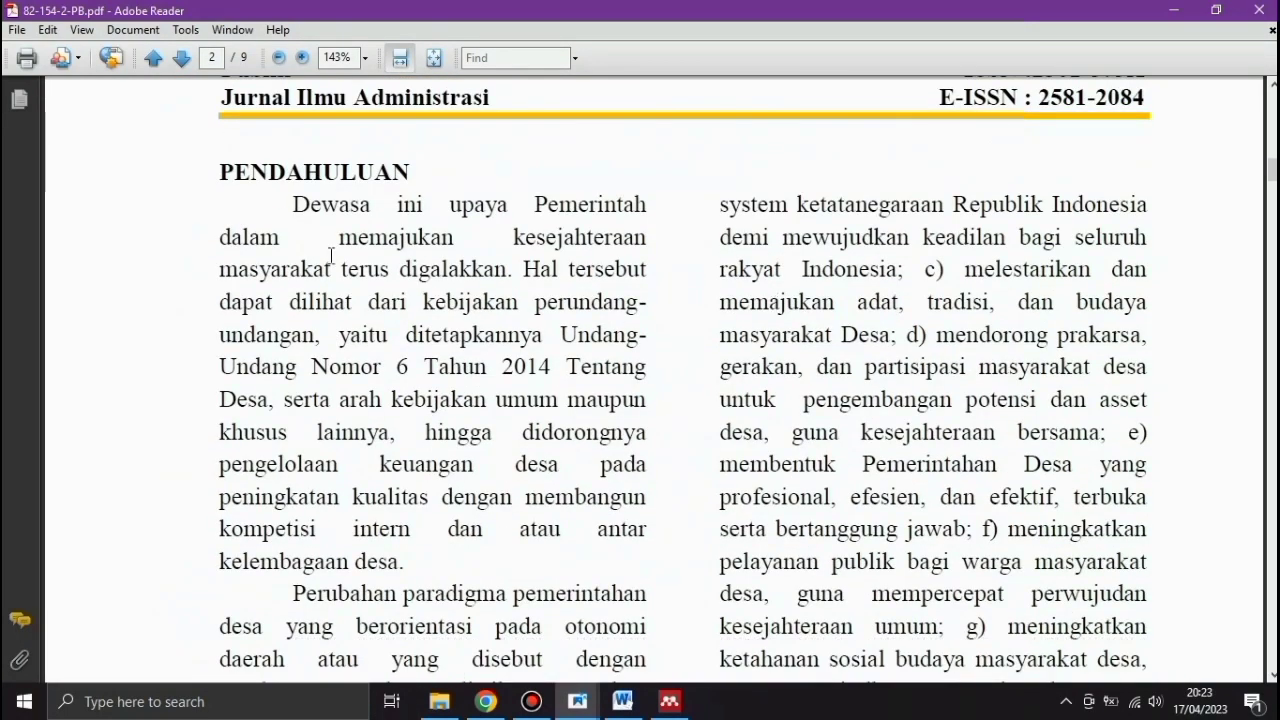
{"action": "left_click_drag", "start_coordinate": [292, 204], "coordinate": [404, 567]}
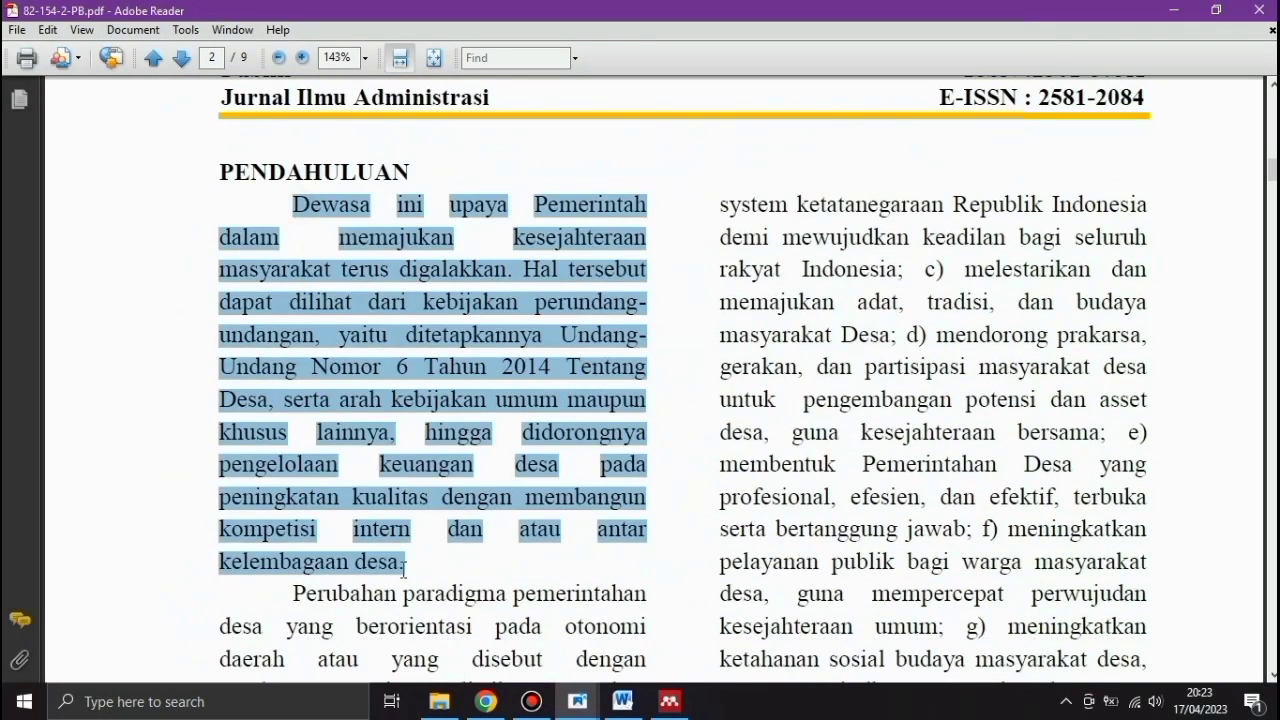
{"action": "right_click", "coordinate": [364, 562]}
{"action": "left_click", "coordinate": [418, 571]}
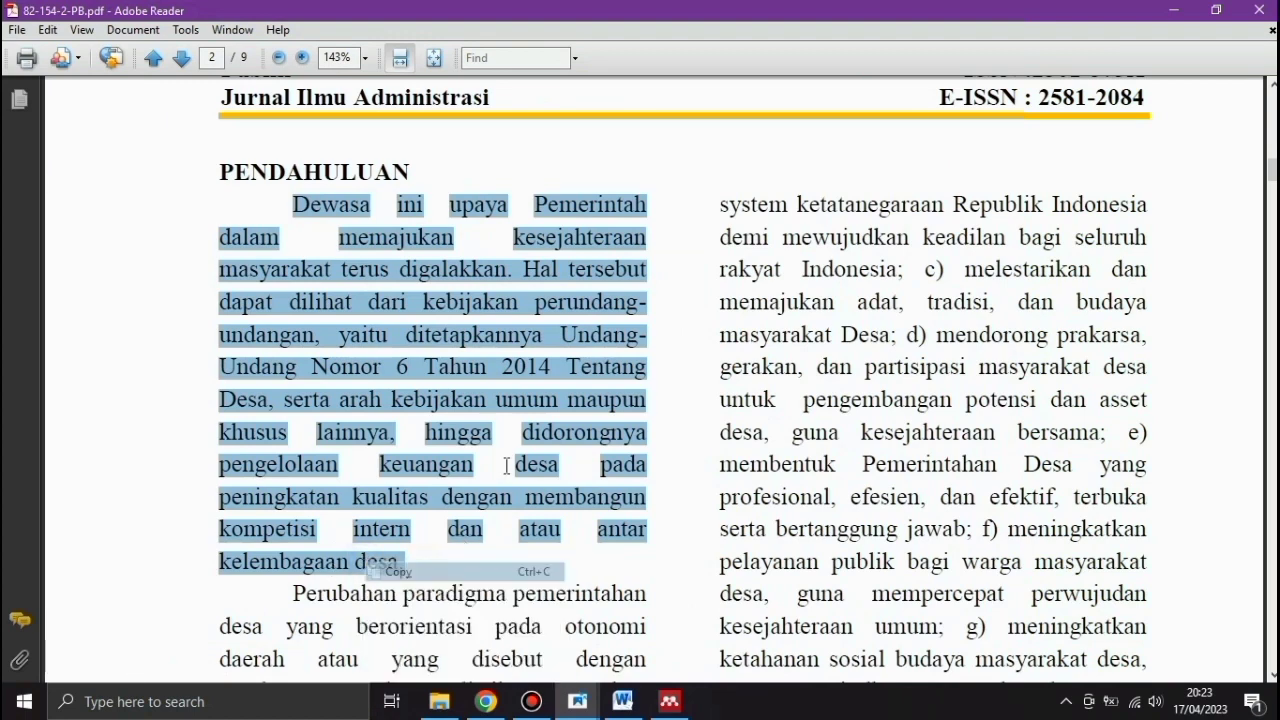
{"action": "left_click", "coordinate": [623, 701]}
Step: Paste the copied 'Dewasa ini upaya…' paragraph at the end of the document
{"action": "right_click", "coordinate": [483, 539]}
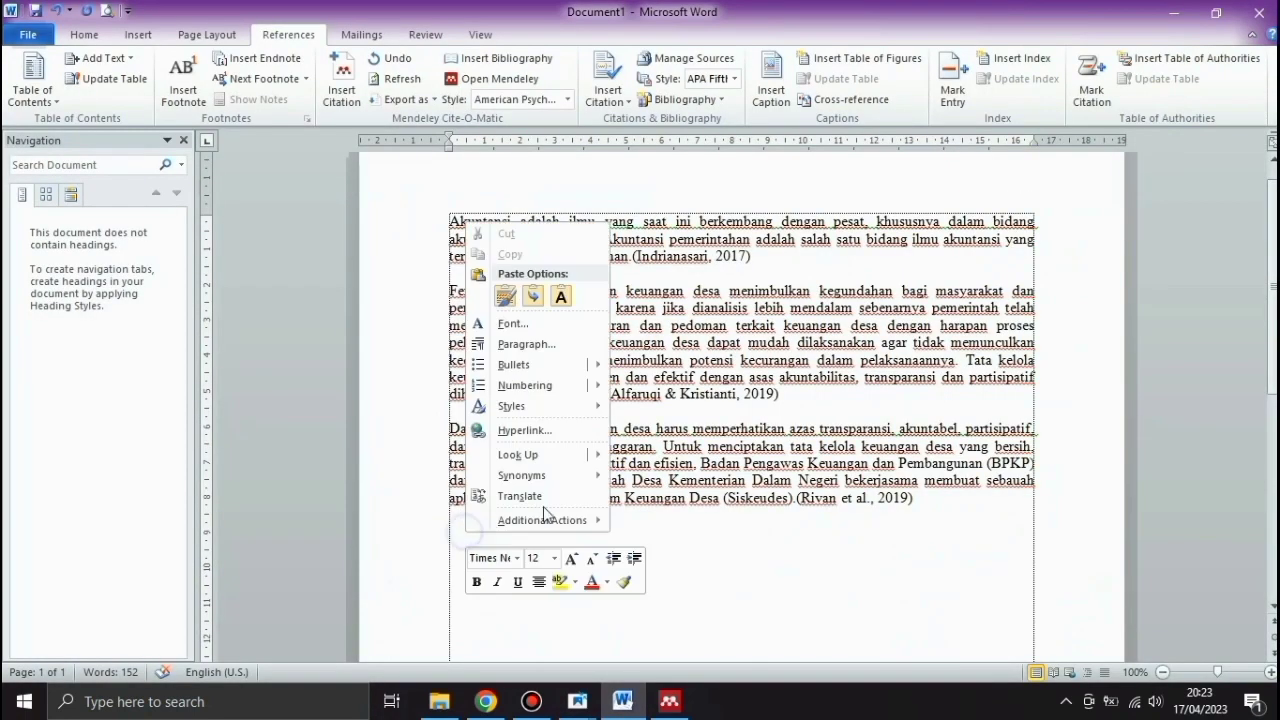
{"action": "left_click", "coordinate": [505, 294]}
{"action": "scroll", "coordinate": [670, 480], "scroll_direction": "down", "scroll_amount": 3}
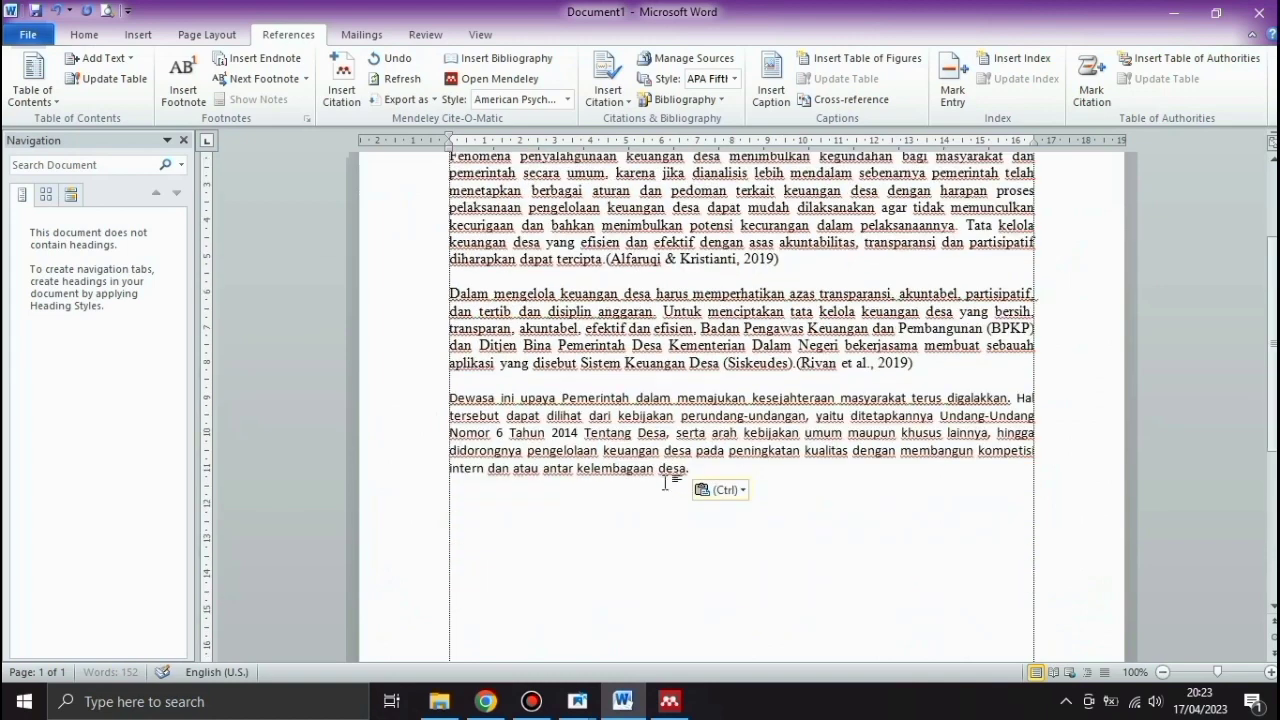
Step: Format the pasted paragraph as 12 pt Times New Roman
{"action": "left_click_drag", "start_coordinate": [449, 398], "coordinate": [701, 469]}
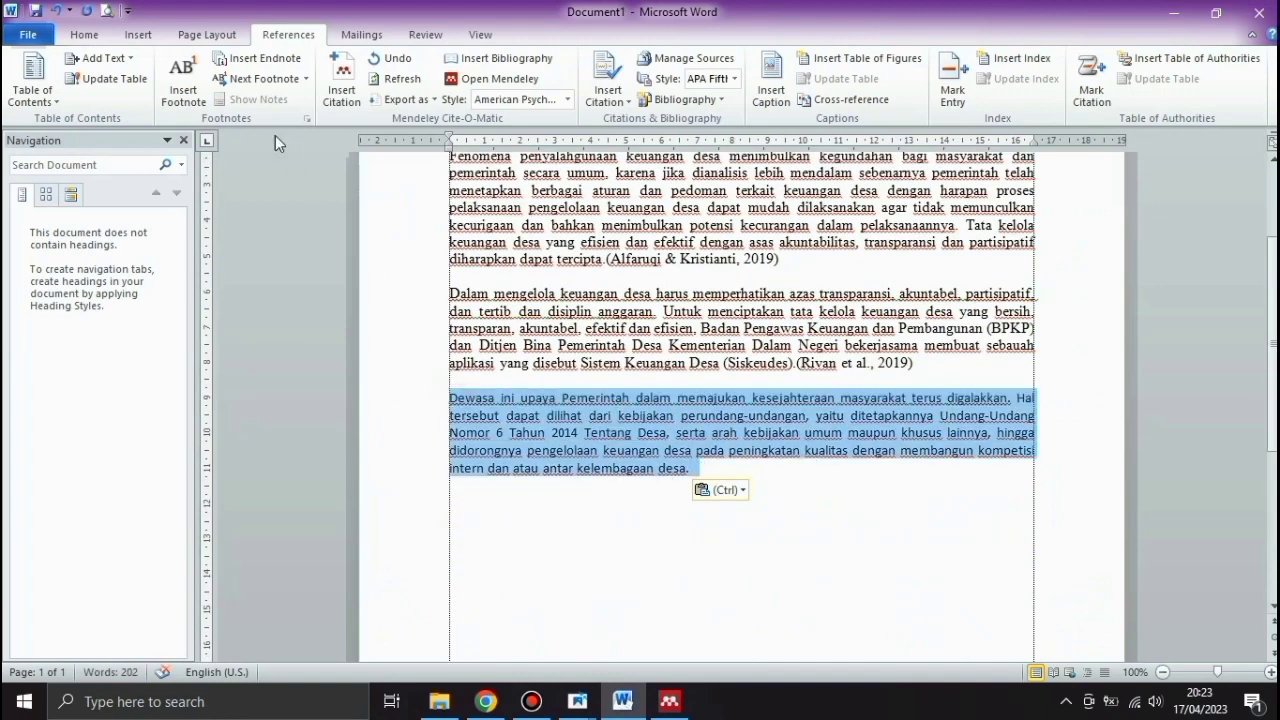
{"action": "left_click", "coordinate": [85, 34]}
{"action": "left_click", "coordinate": [274, 66]}
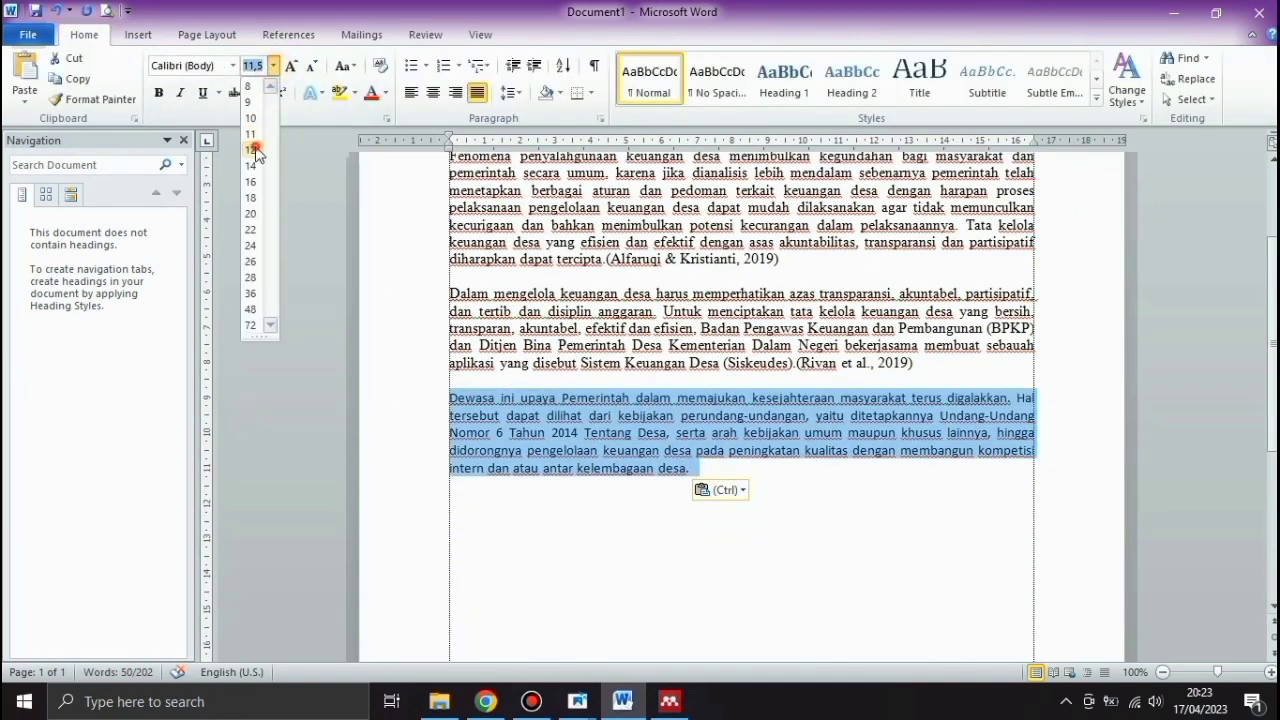
{"action": "left_click", "coordinate": [250, 150]}
{"action": "left_click", "coordinate": [233, 65]}
{"action": "left_click", "coordinate": [230, 171]}
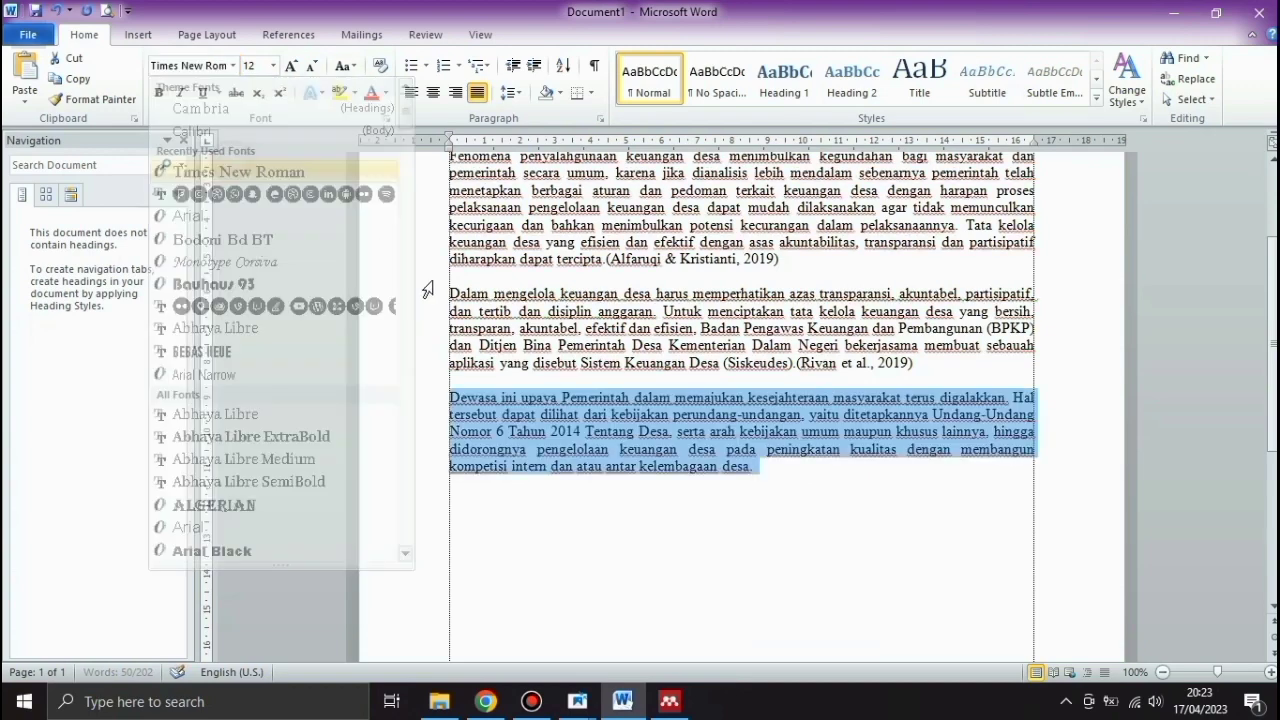
{"action": "scroll", "coordinate": [500, 534], "scroll_direction": "up", "scroll_amount": 3}
{"action": "left_click", "coordinate": [444, 542]}
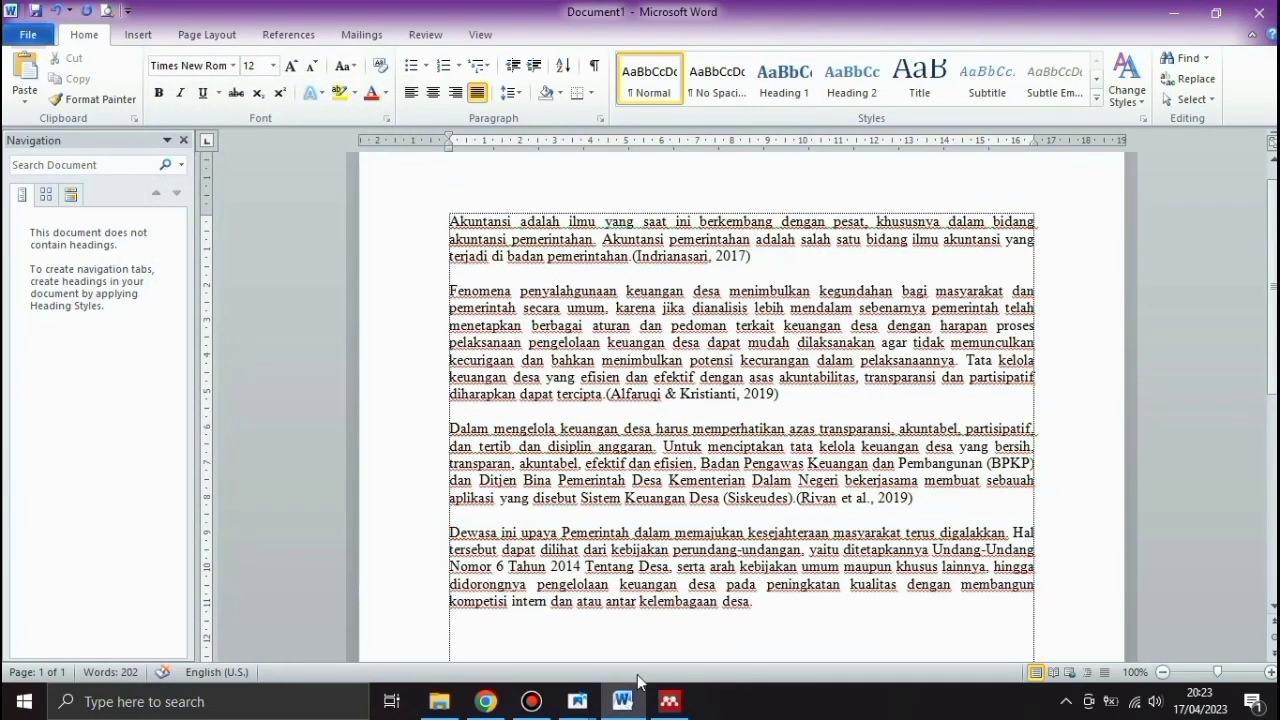
Step: Import 82-154-2-PB.pdf into Mendeley as the Kualitas Pelayanan Publik di Desa Potanga article
{"action": "left_click", "coordinate": [669, 701]}
{"action": "left_click", "coordinate": [196, 41]}
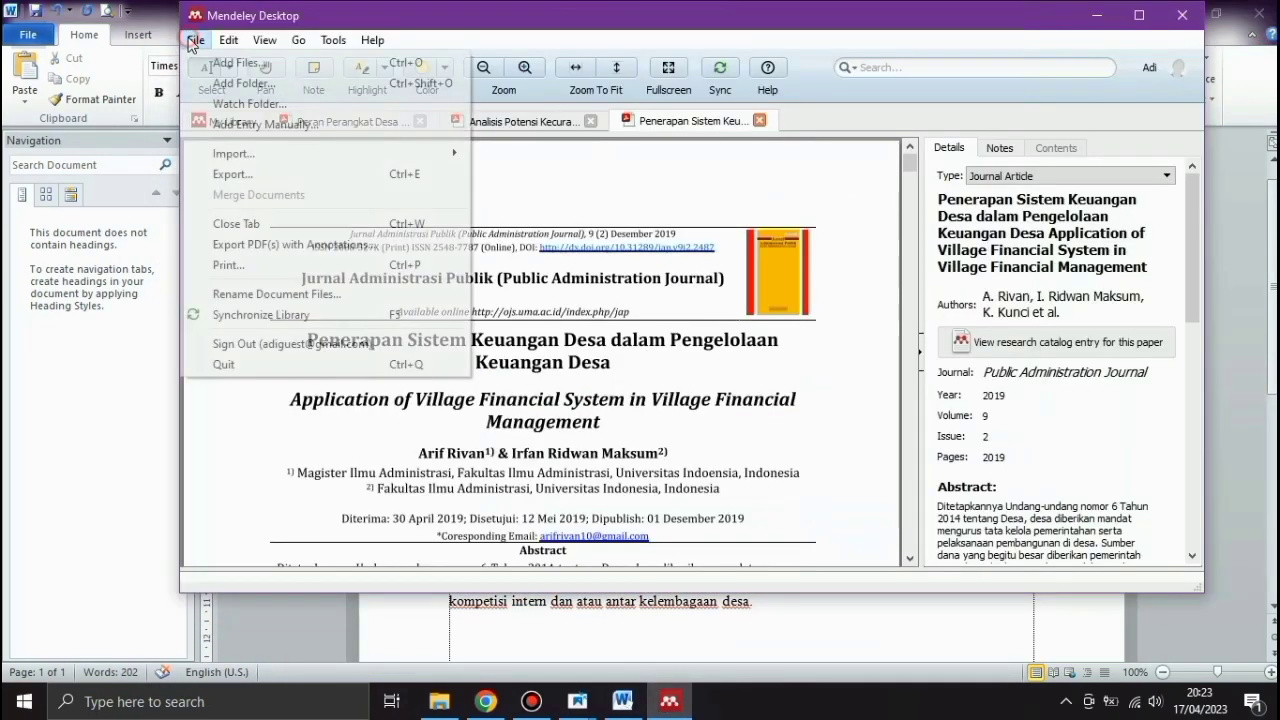
{"action": "left_click", "coordinate": [230, 62]}
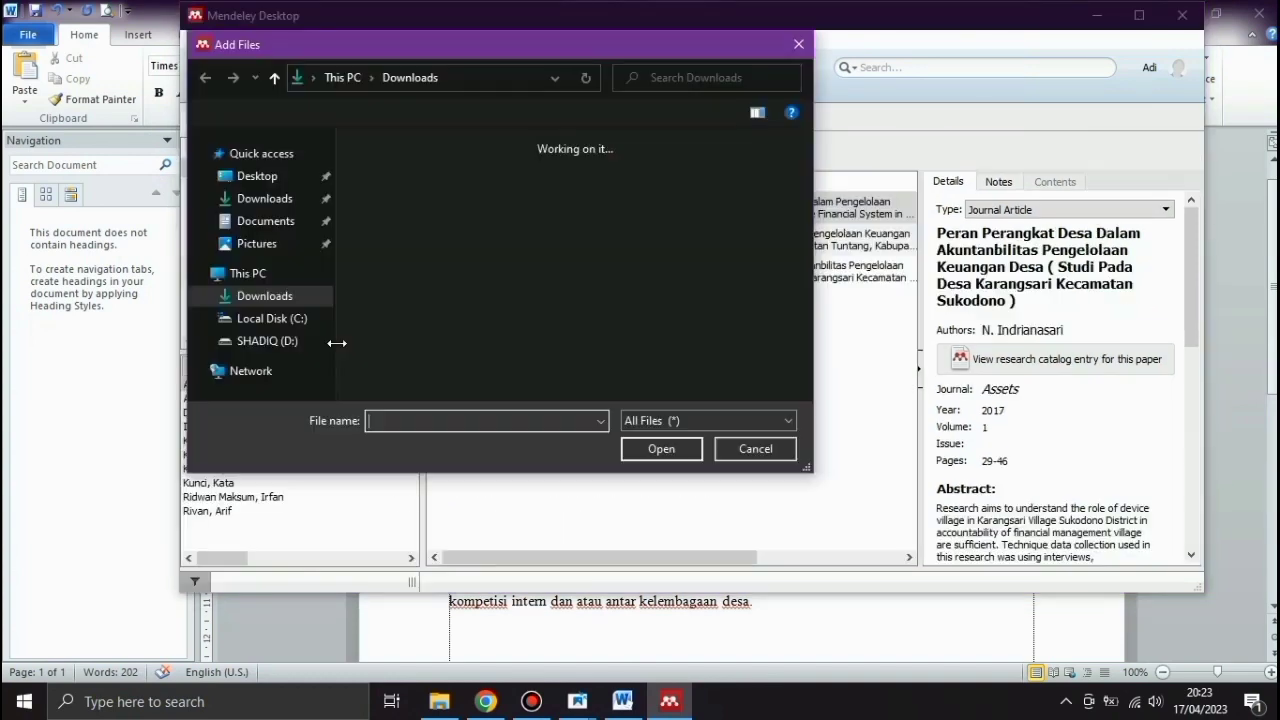
{"action": "left_click", "coordinate": [436, 376]}
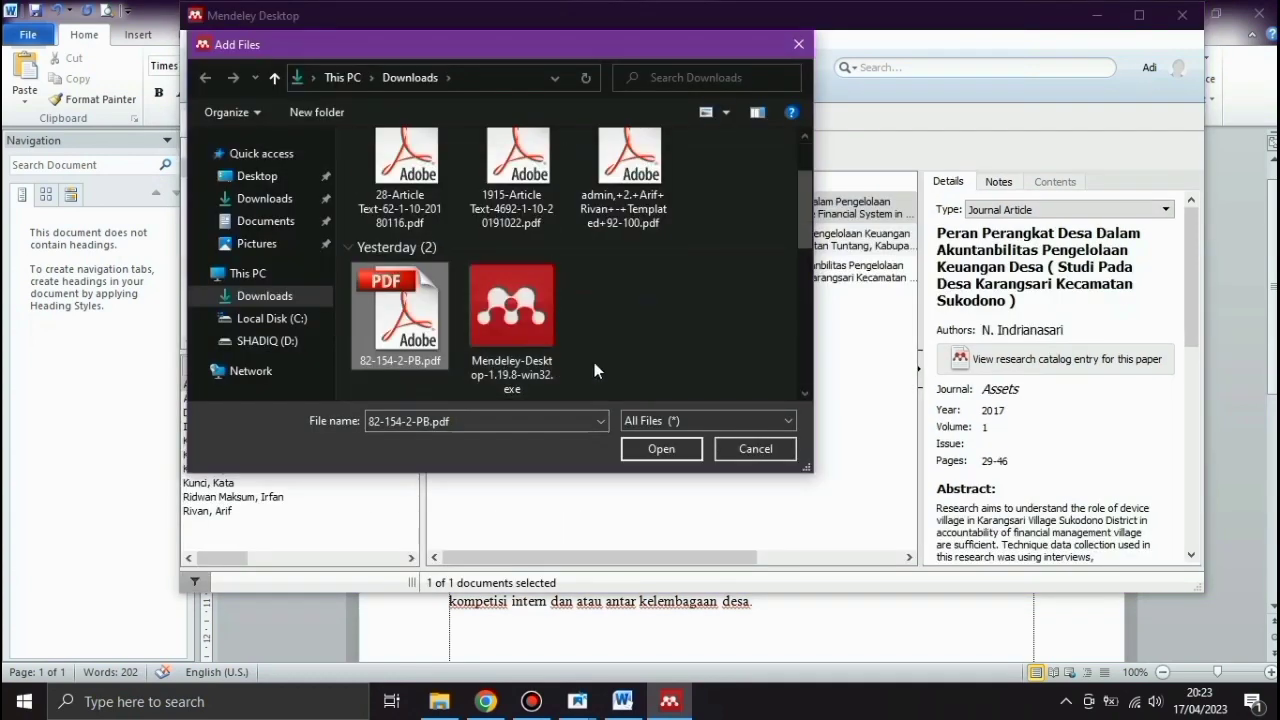
{"action": "left_click", "coordinate": [665, 449]}
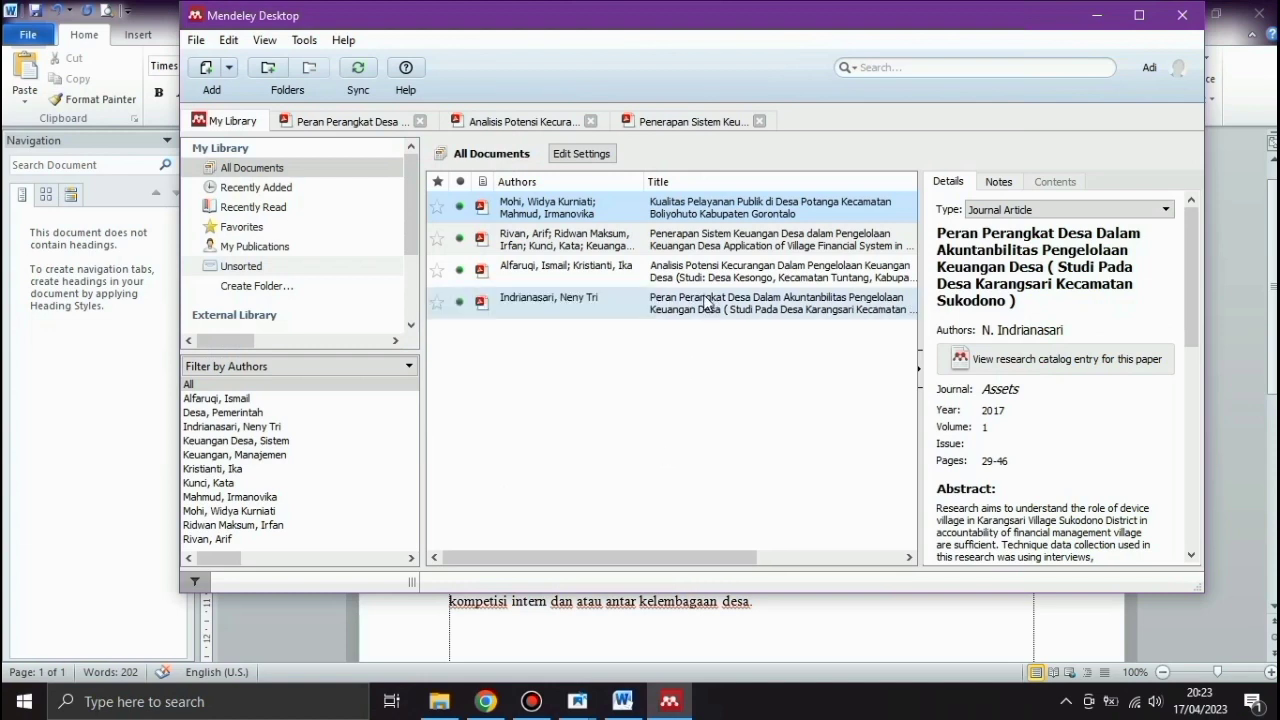
{"action": "left_click", "coordinate": [680, 434]}
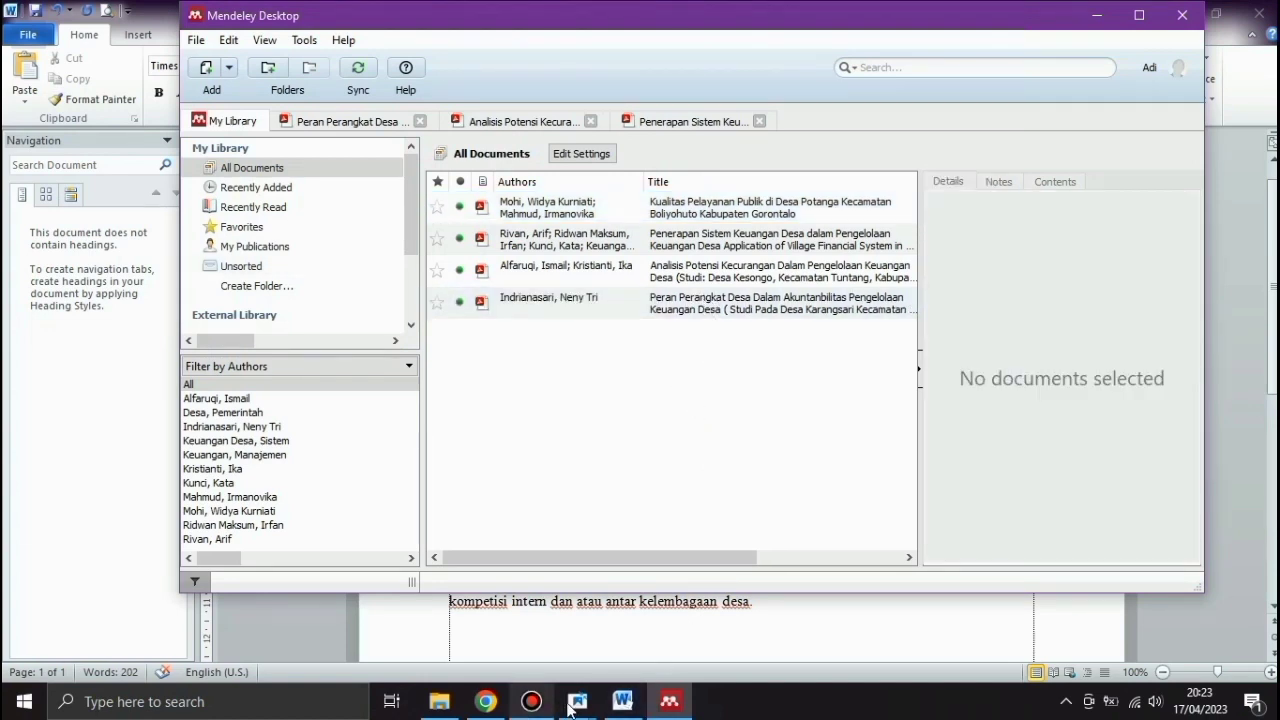
{"action": "mouse_move", "coordinate": [529, 704]}
{"action": "left_click", "coordinate": [1157, 586]}
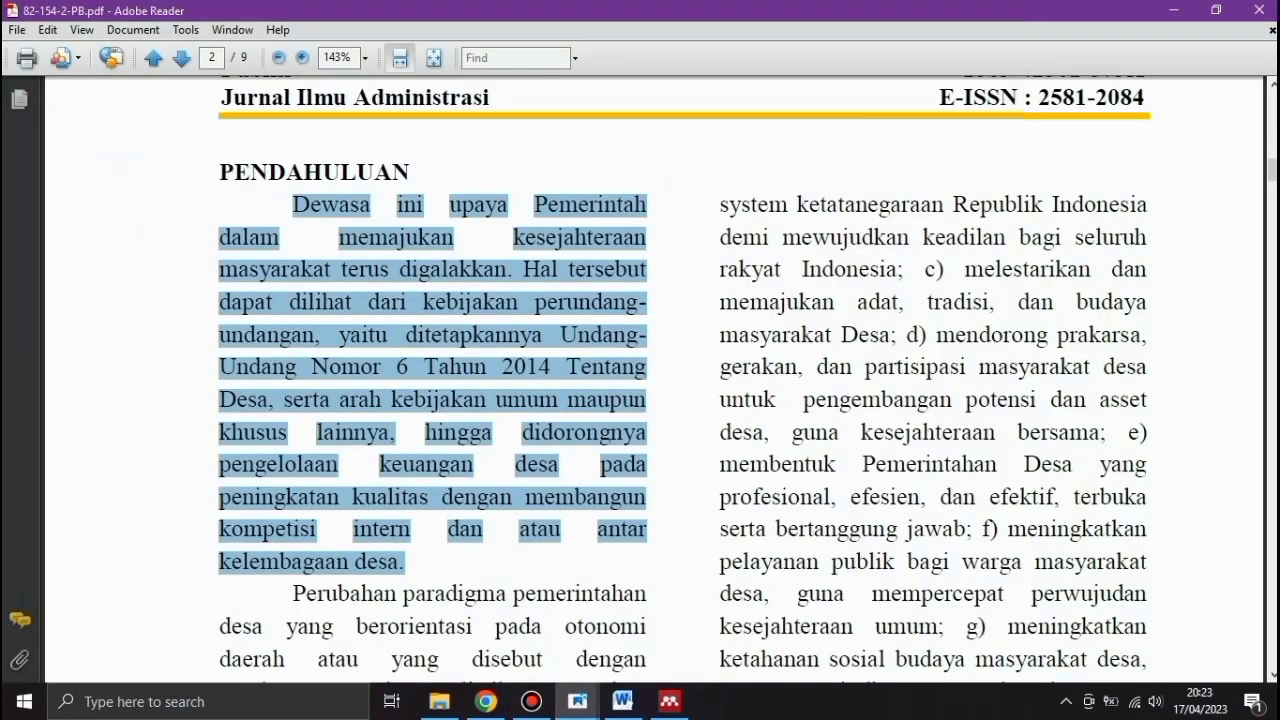
Step: Scroll the Potanga article in Adobe Reader back to its title page
{"action": "scroll", "coordinate": [626, 253], "scroll_direction": "up", "scroll_amount": 2}
{"action": "scroll", "coordinate": [626, 253], "scroll_direction": "up", "scroll_amount": 10}
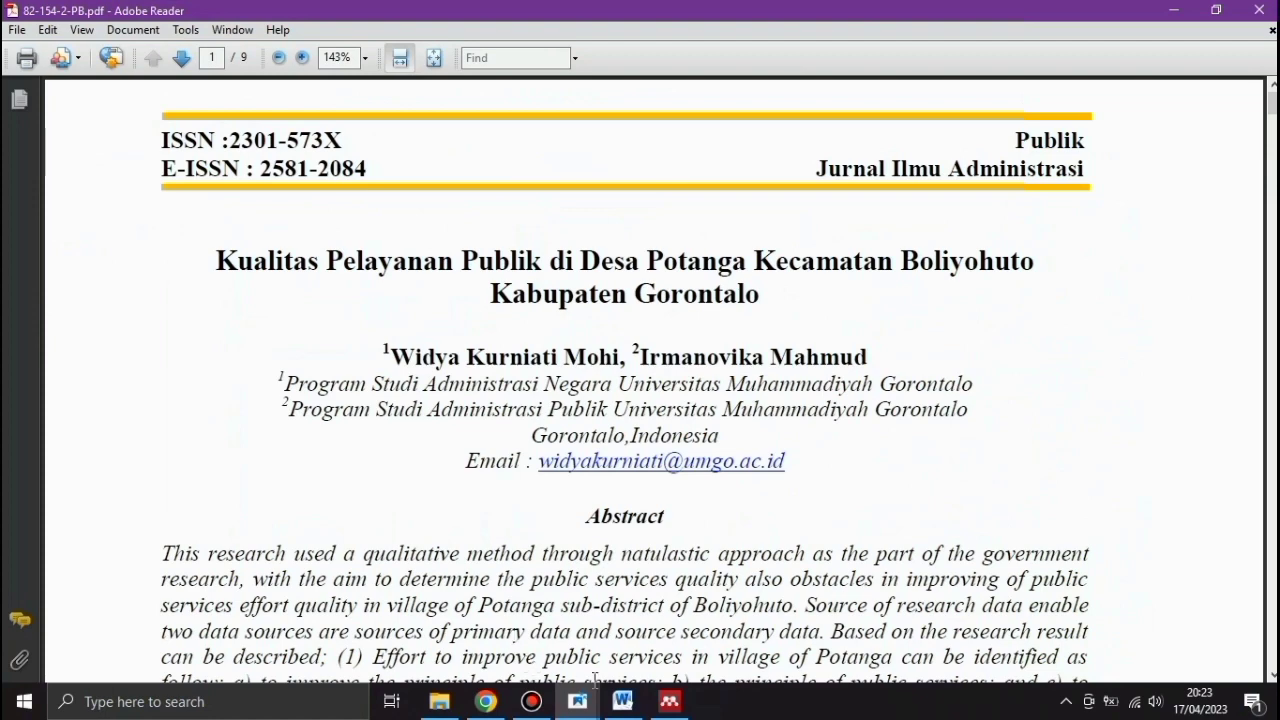
{"action": "left_click", "coordinate": [669, 701]}
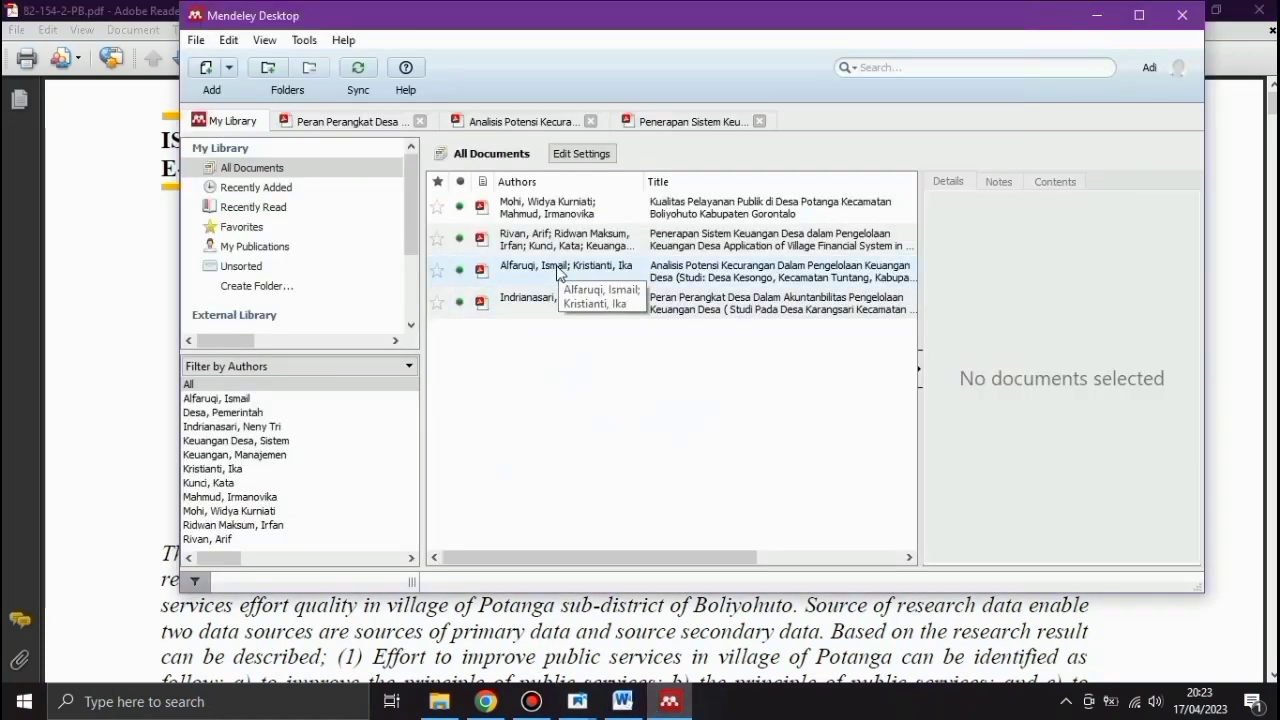
{"action": "left_click", "coordinate": [623, 701]}
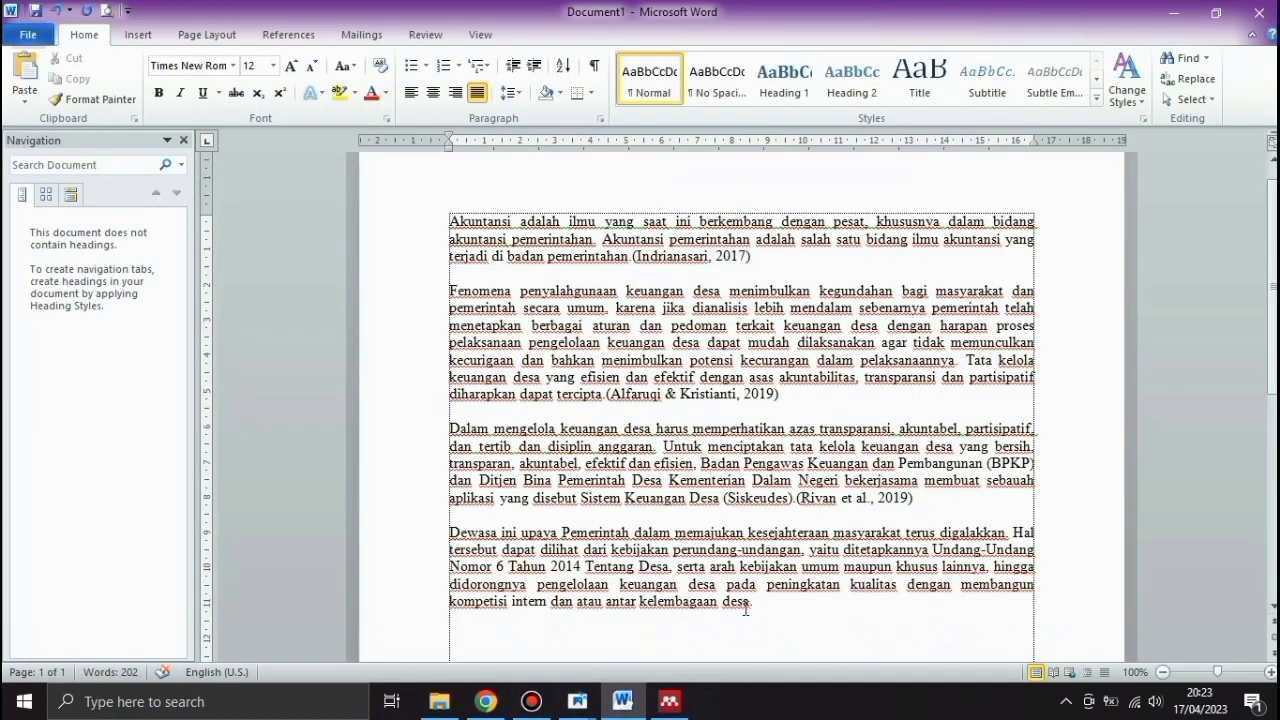
Step: Start a Mendeley citation in Word and jump to the Mendeley library to choose the source
{"action": "left_click", "coordinate": [289, 35]}
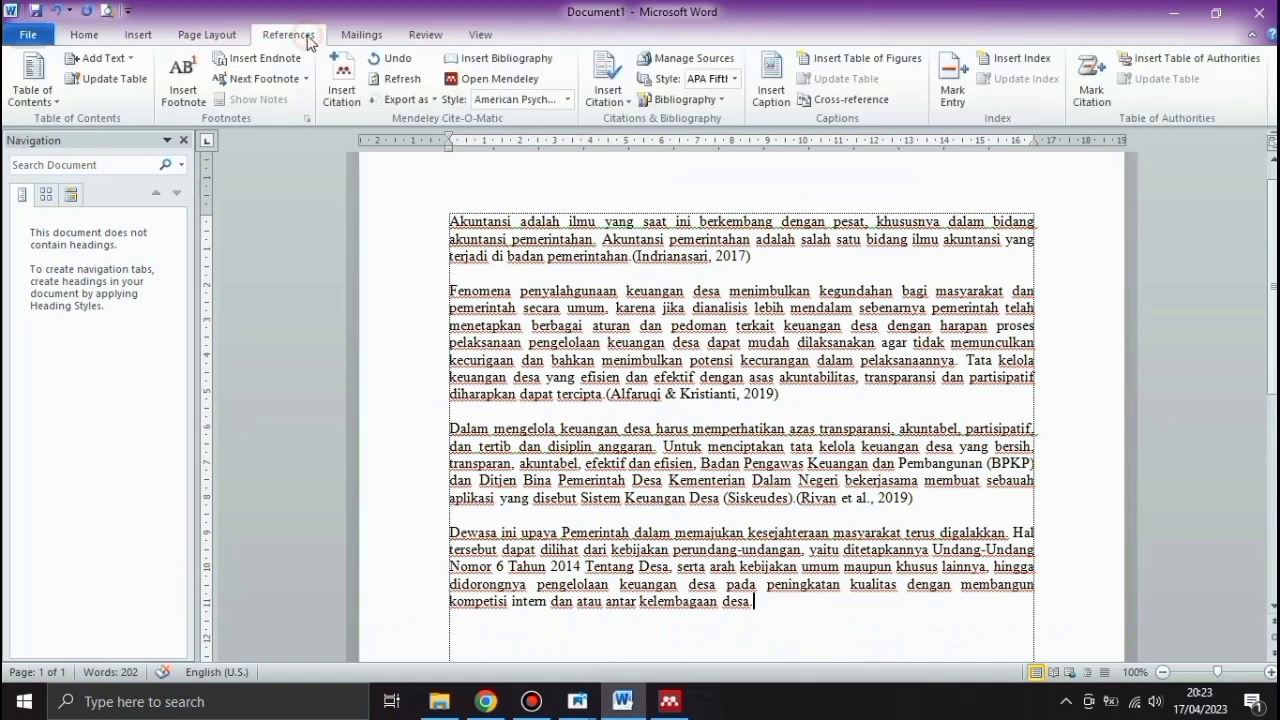
{"action": "left_click", "coordinate": [341, 85]}
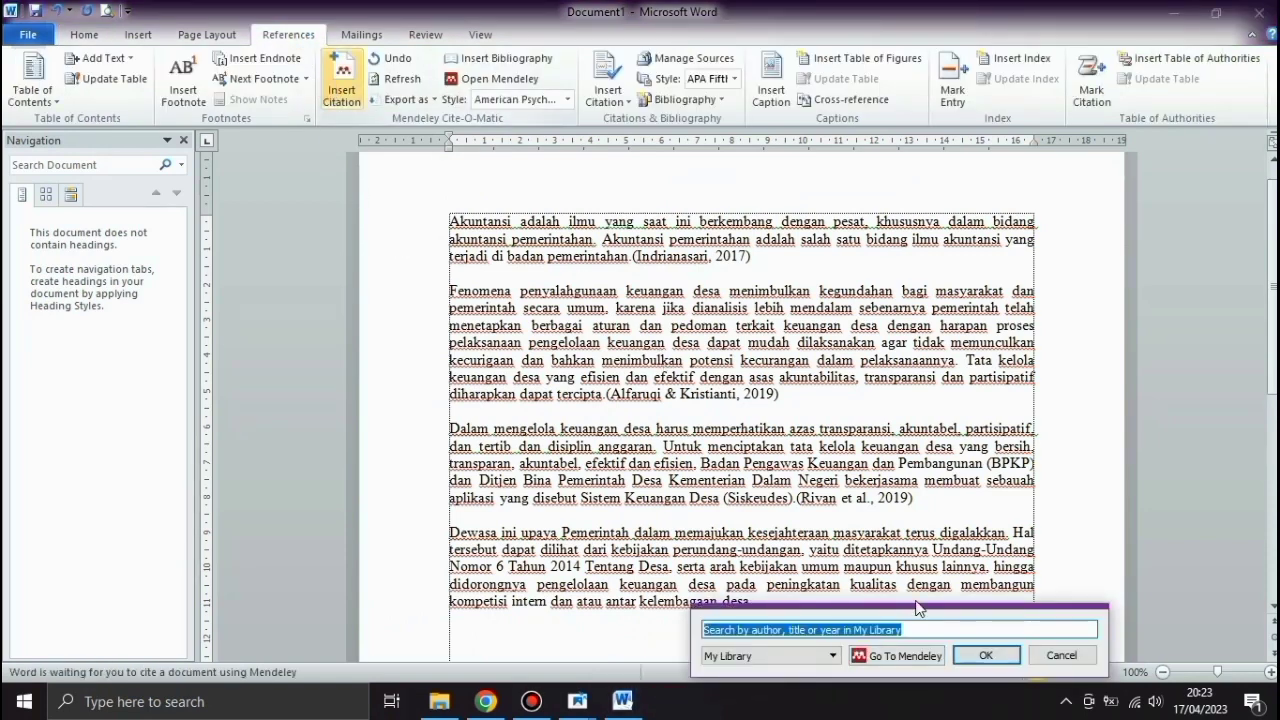
{"action": "left_click_drag", "start_coordinate": [918, 608], "coordinate": [890, 236]}
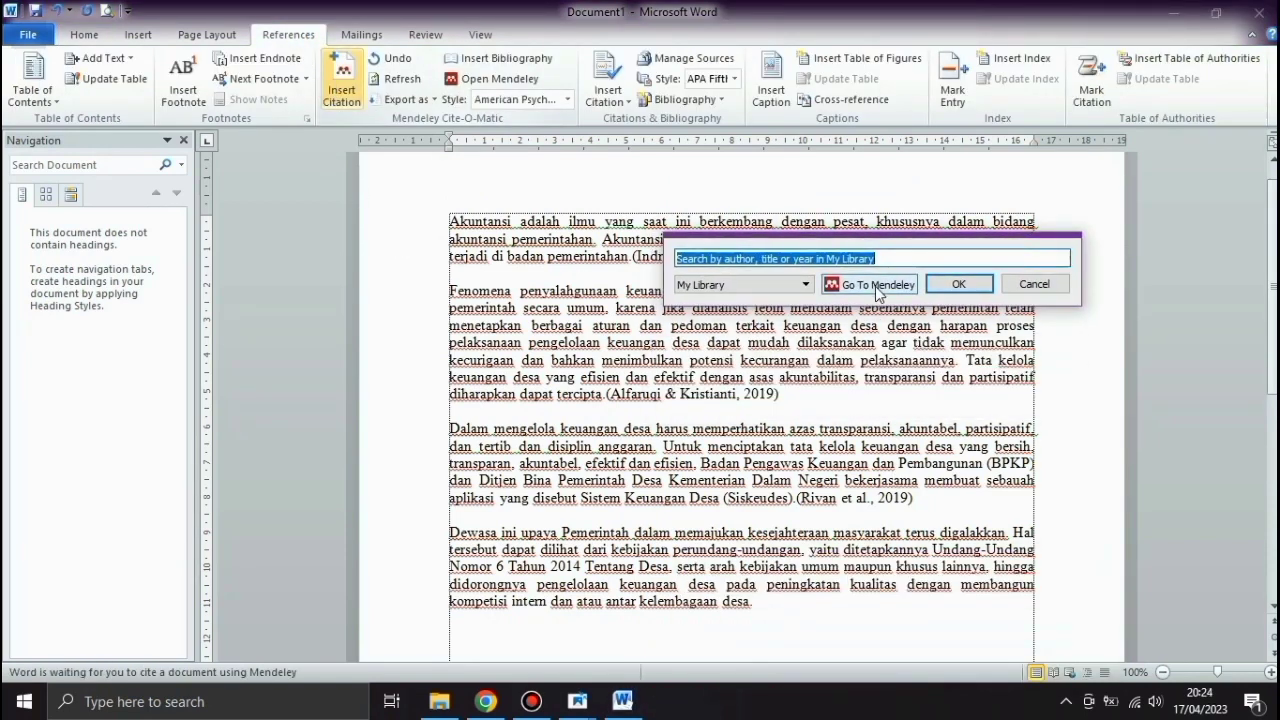
{"action": "left_click", "coordinate": [878, 287]}
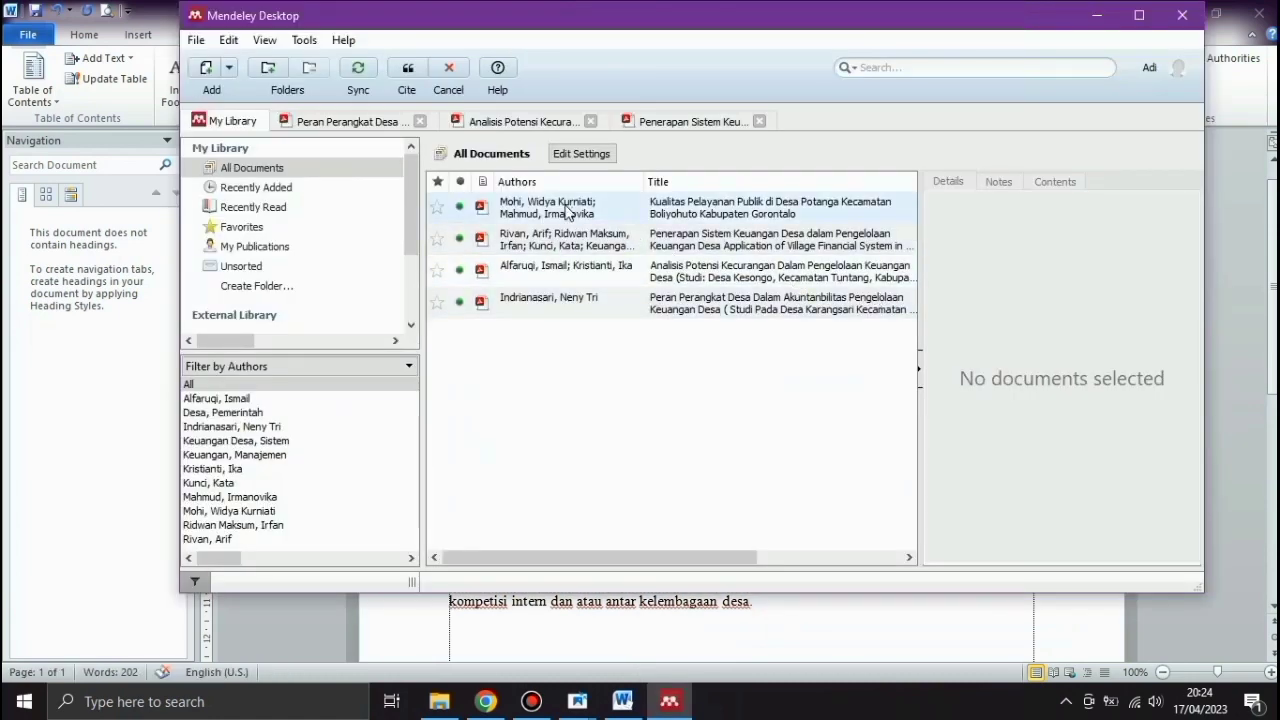
Step: Cite the Potanga public-service article (Mohi & Mahmud, 2018) at the end of the fourth paragraph
{"action": "double_click", "coordinate": [567, 212]}
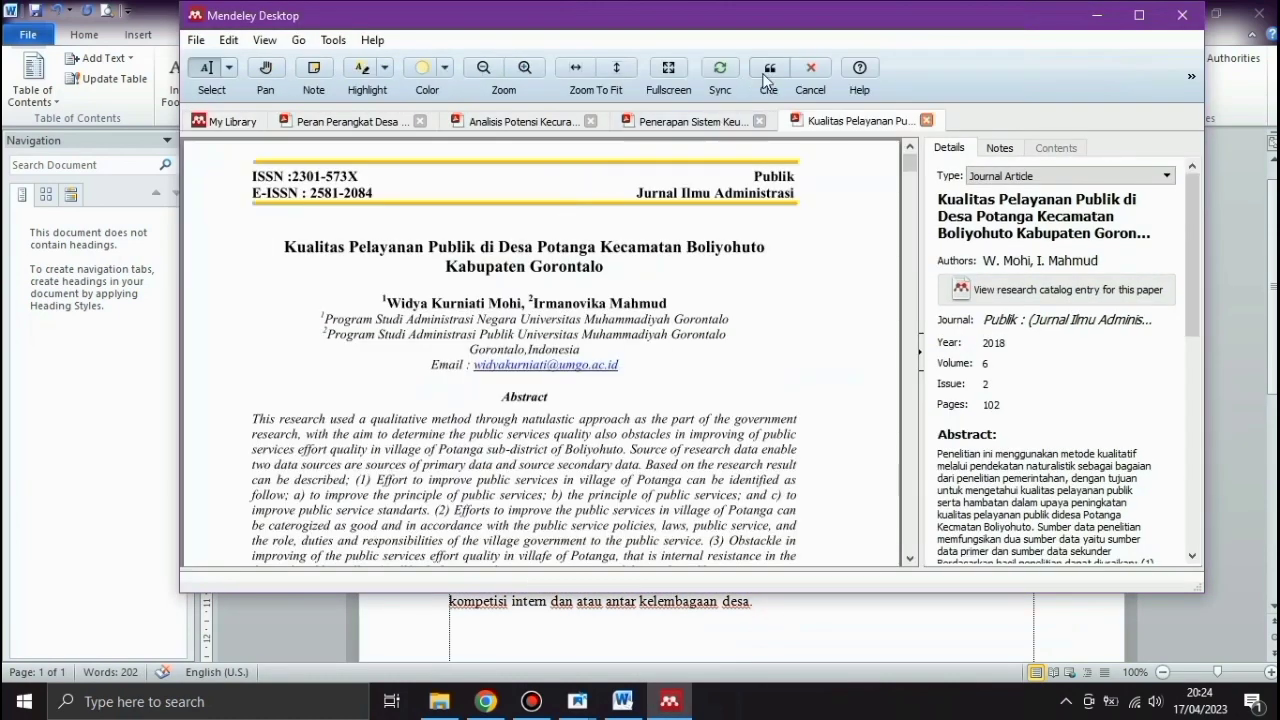
{"action": "left_click", "coordinate": [768, 80]}
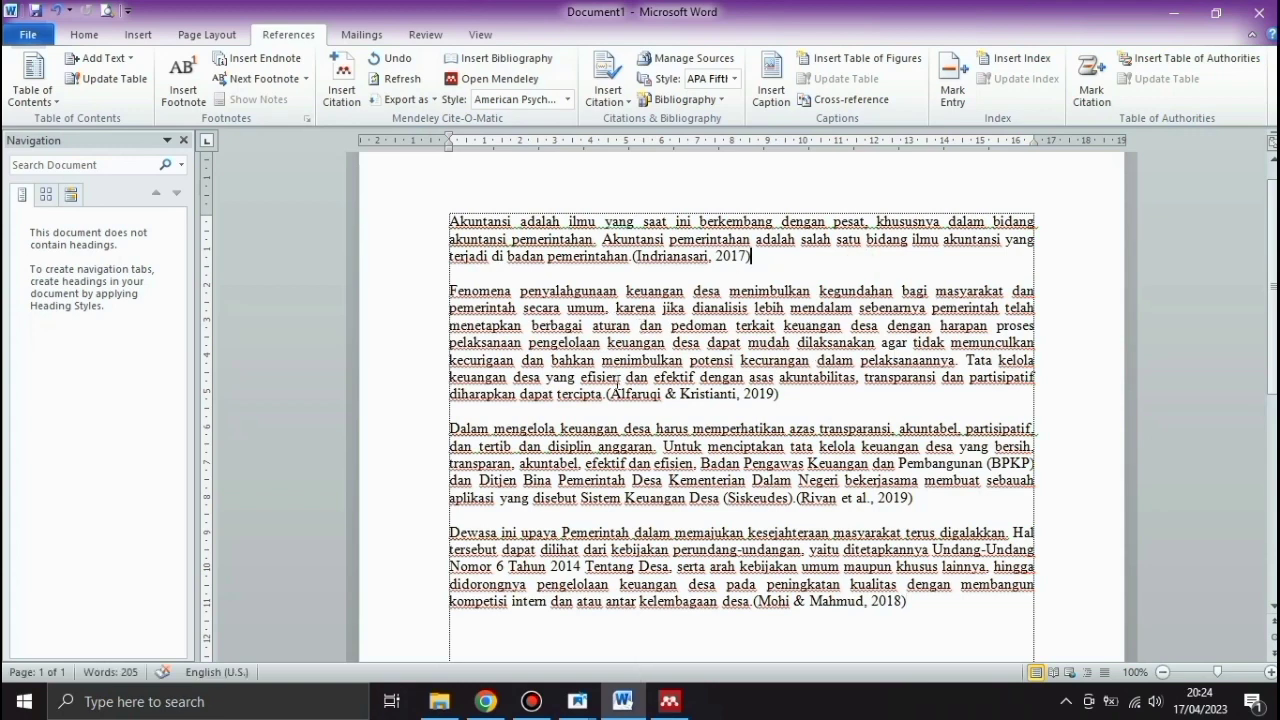
Step: Add a page break and a centred DAFTAR PUSTAKA heading, with a left-aligned blank line below
{"action": "scroll", "coordinate": [617, 381], "scroll_direction": "down", "scroll_amount": 6}
{"action": "left_click", "coordinate": [968, 281]}
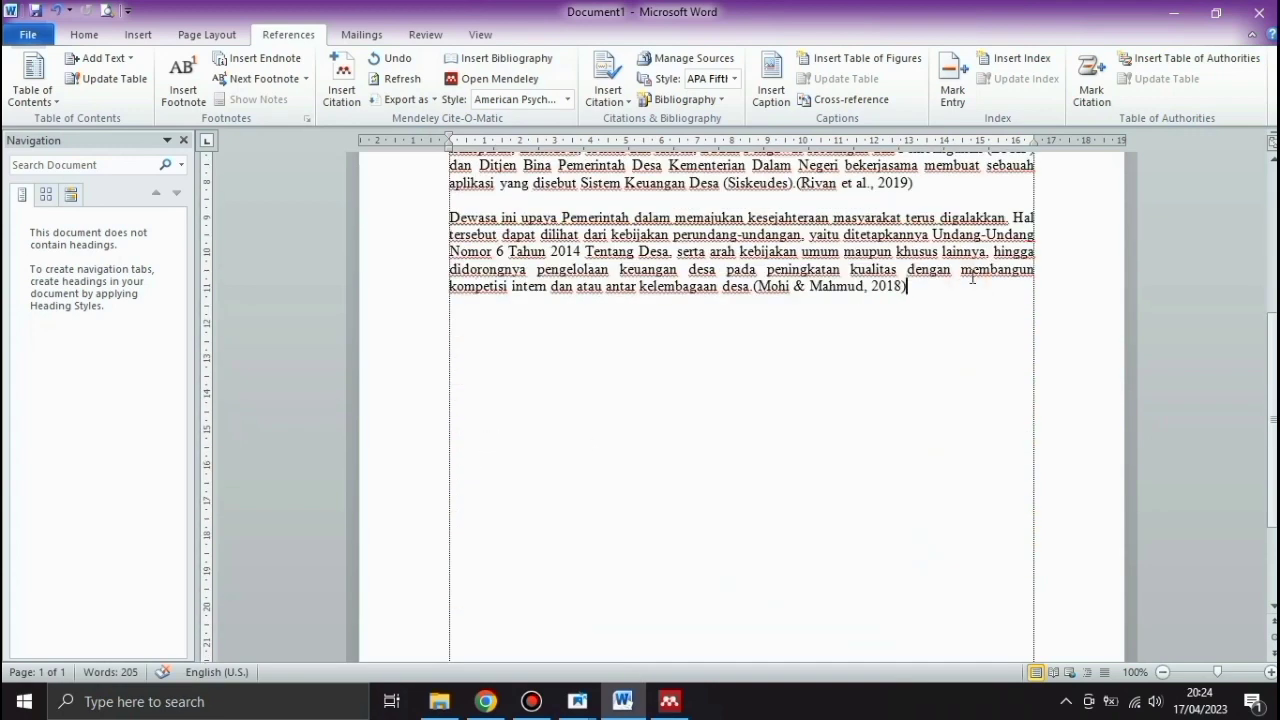
{"action": "key", "text": "Return"}
{"action": "key", "text": "Return"}
{"action": "key", "text": "ctrl+Return"}
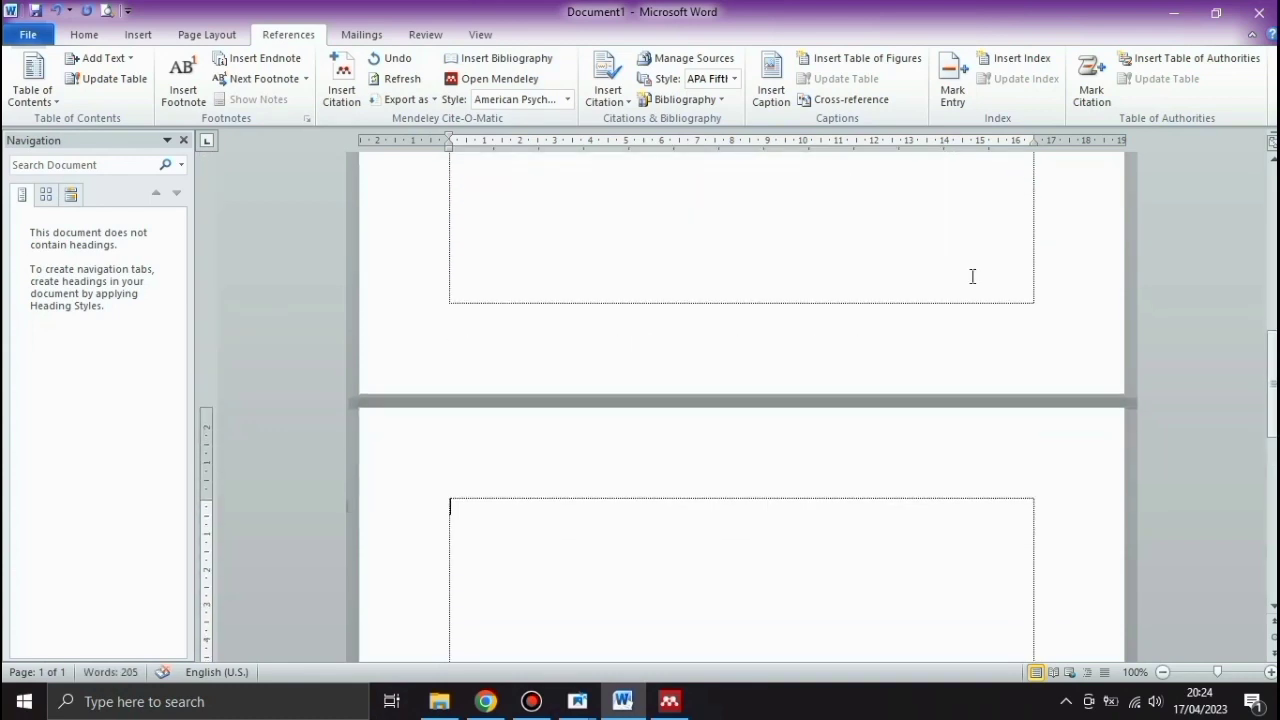
{"action": "key", "text": "ctrl+e"}
{"action": "type", "text": "DAF"}
{"action": "type", "text": "TAR PUSTAKA"}
{"action": "key", "text": "Return"}
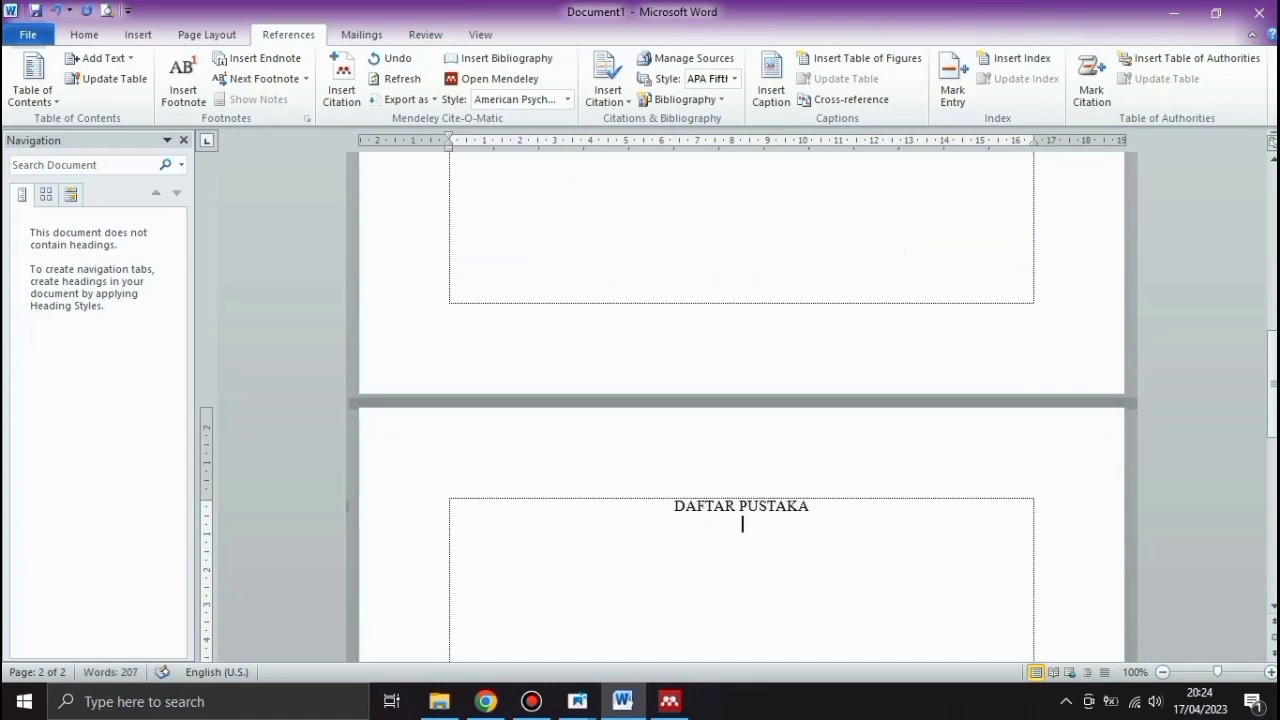
{"action": "key", "text": "Return"}
{"action": "key", "text": "ctrl+l"}
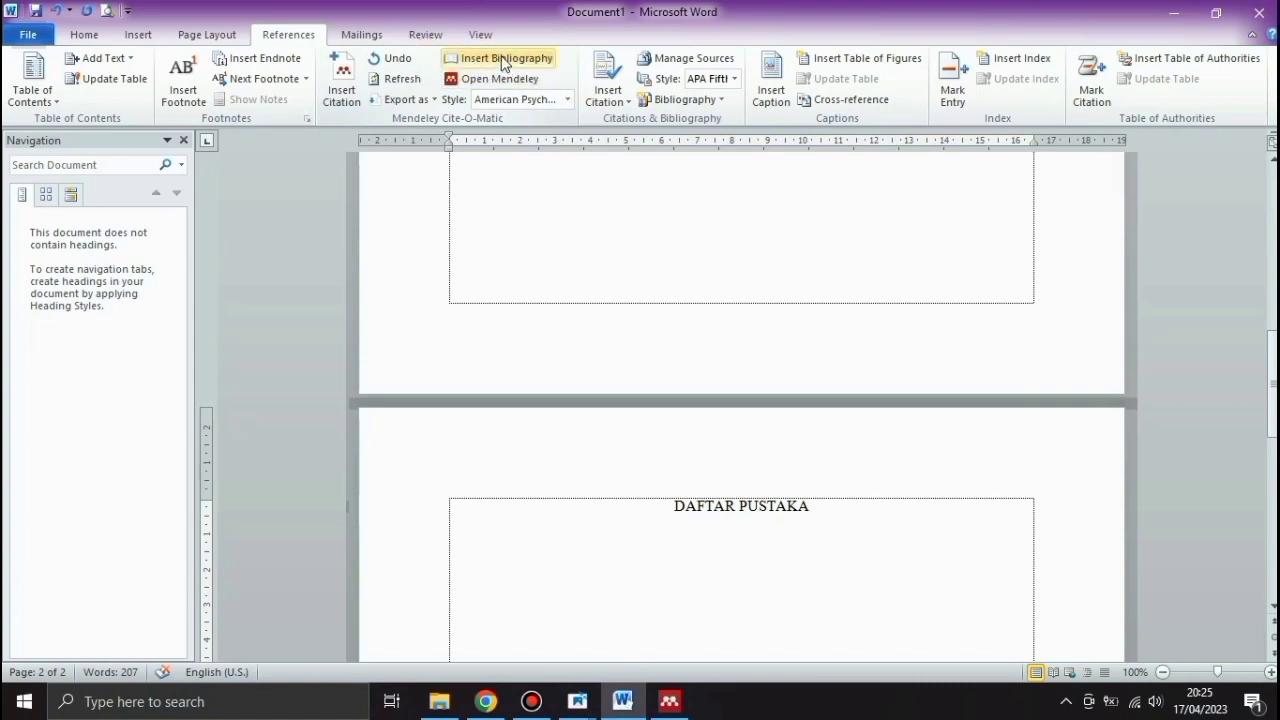
Step: Insert the Mendeley bibliography and add blank lines after the first, Indrianasari and Mohi references
{"action": "left_click", "coordinate": [500, 58]}
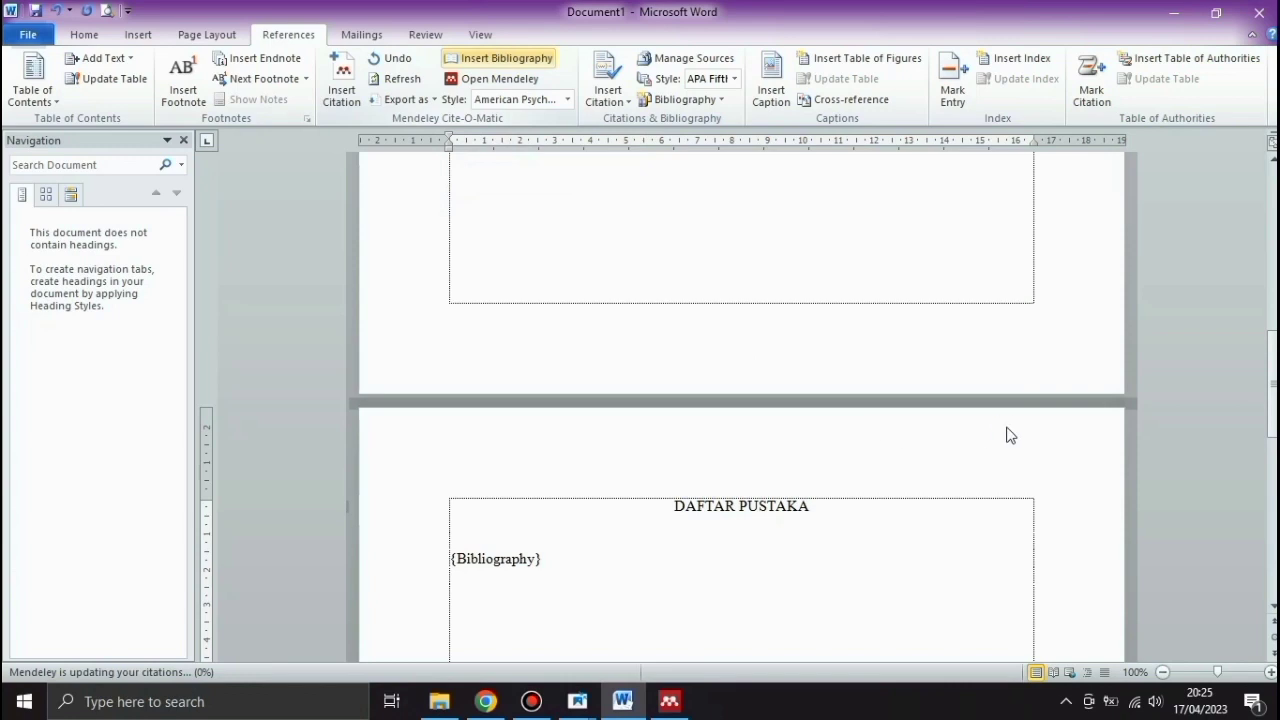
{"action": "scroll", "coordinate": [1008, 427], "scroll_direction": "down", "scroll_amount": 3}
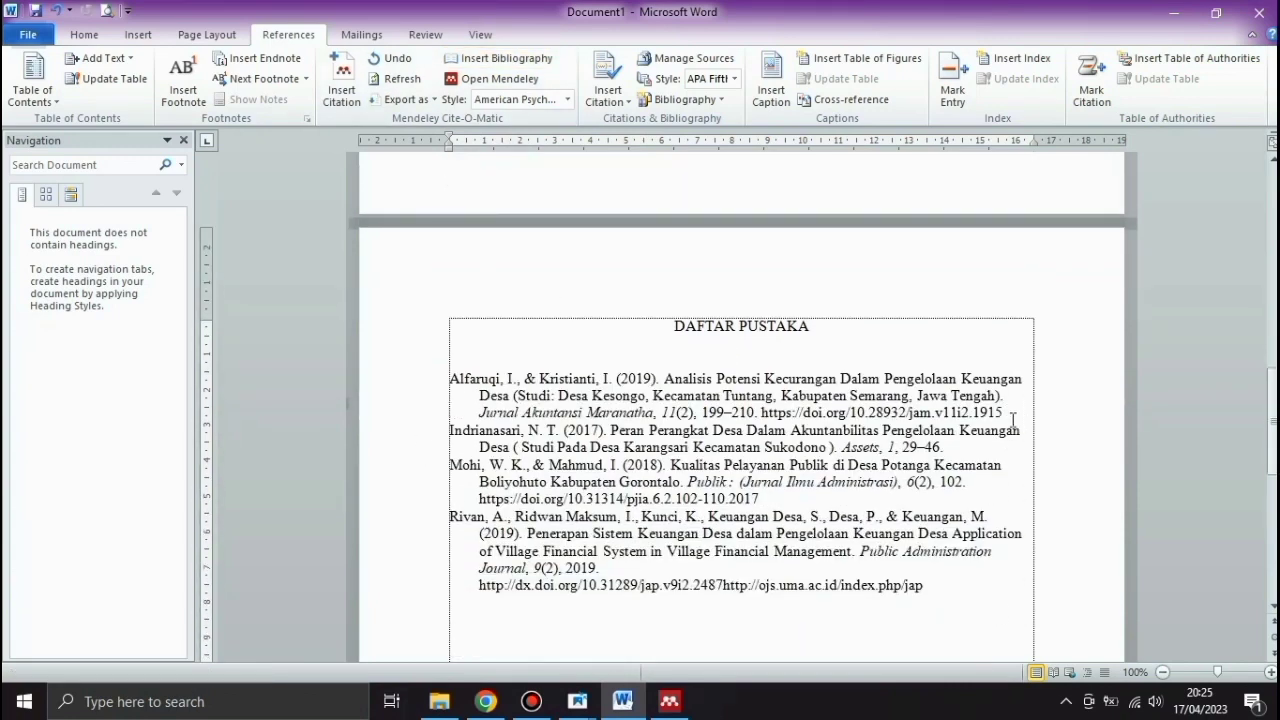
{"action": "left_click", "coordinate": [1008, 414]}
{"action": "key", "text": "Return"}
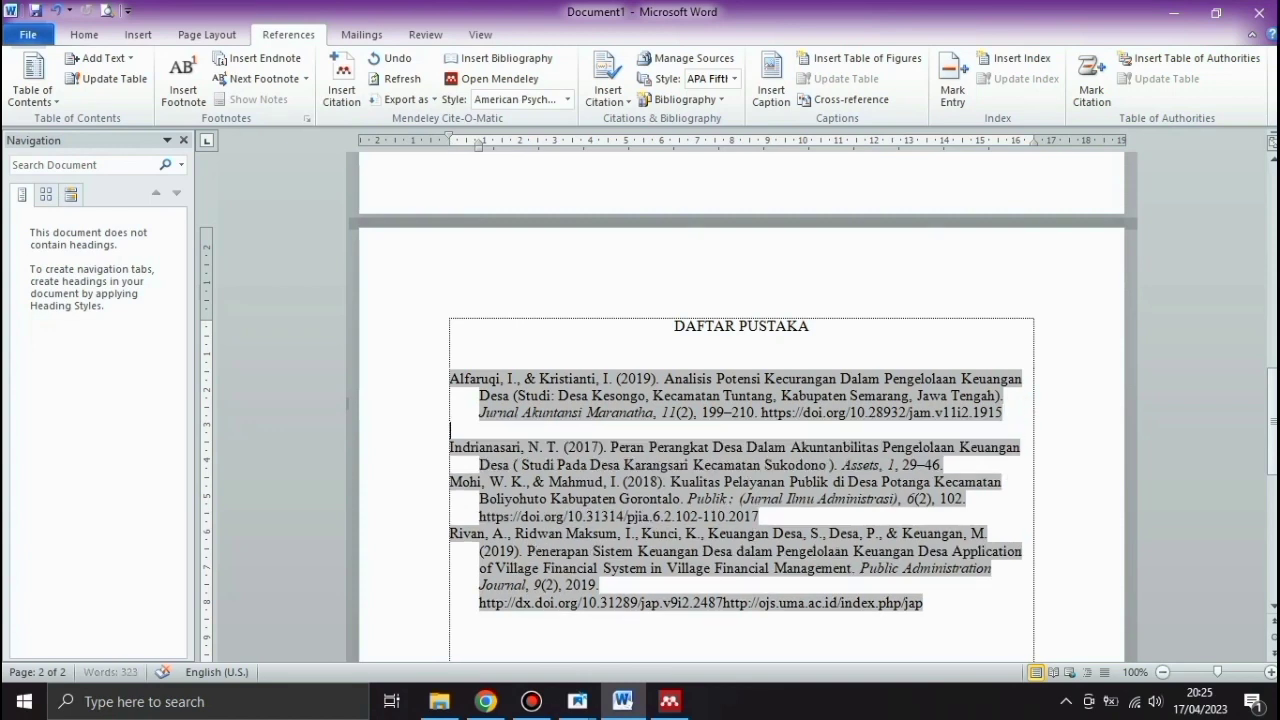
{"action": "left_click", "coordinate": [972, 467]}
{"action": "key", "text": "Return"}
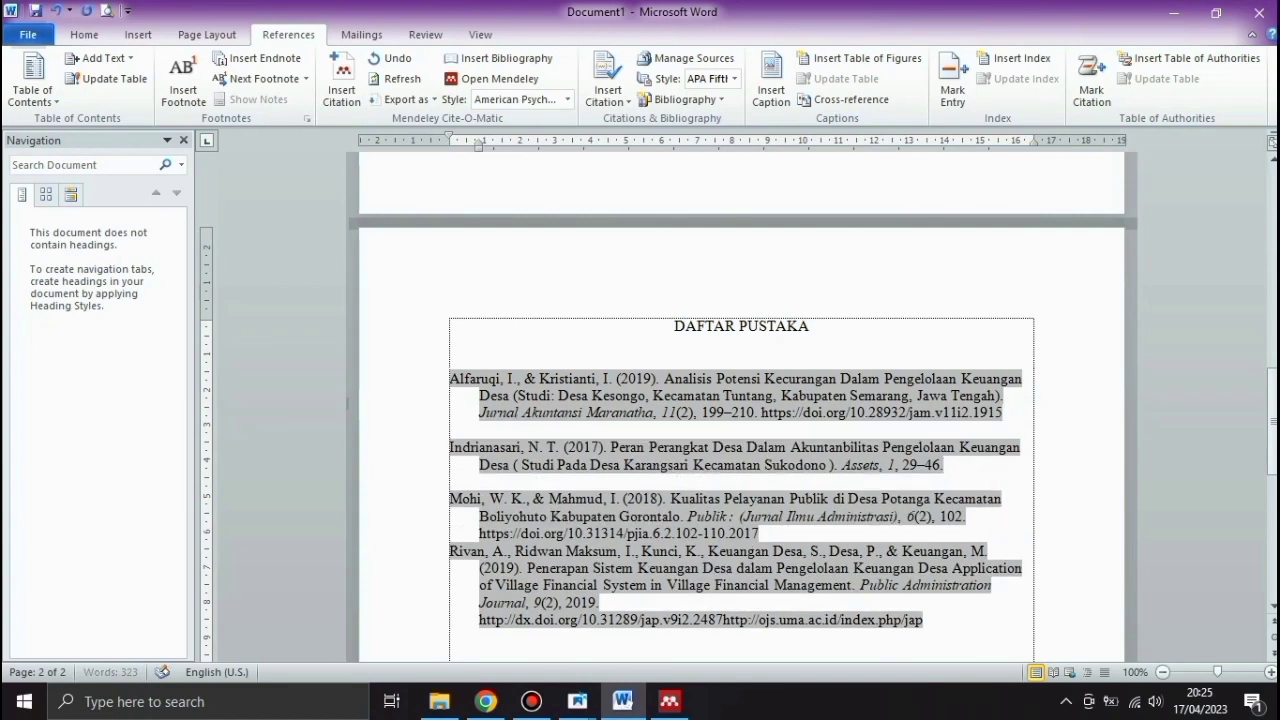
{"action": "left_click", "coordinate": [912, 533]}
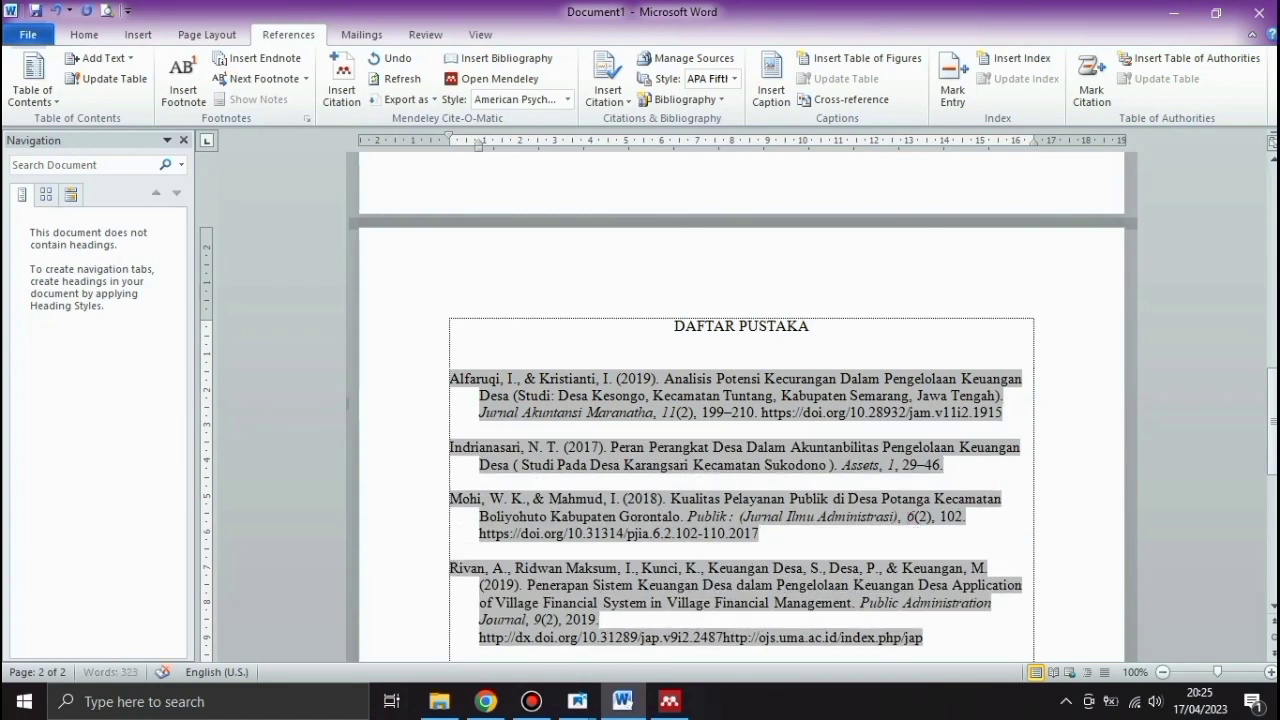
{"action": "key", "text": "Return"}
{"action": "scroll", "coordinate": [575, 330], "scroll_direction": "down", "scroll_amount": 1}
Step: Give all references a deeper hanging indent and justify them
{"action": "left_click", "coordinate": [448, 334]}
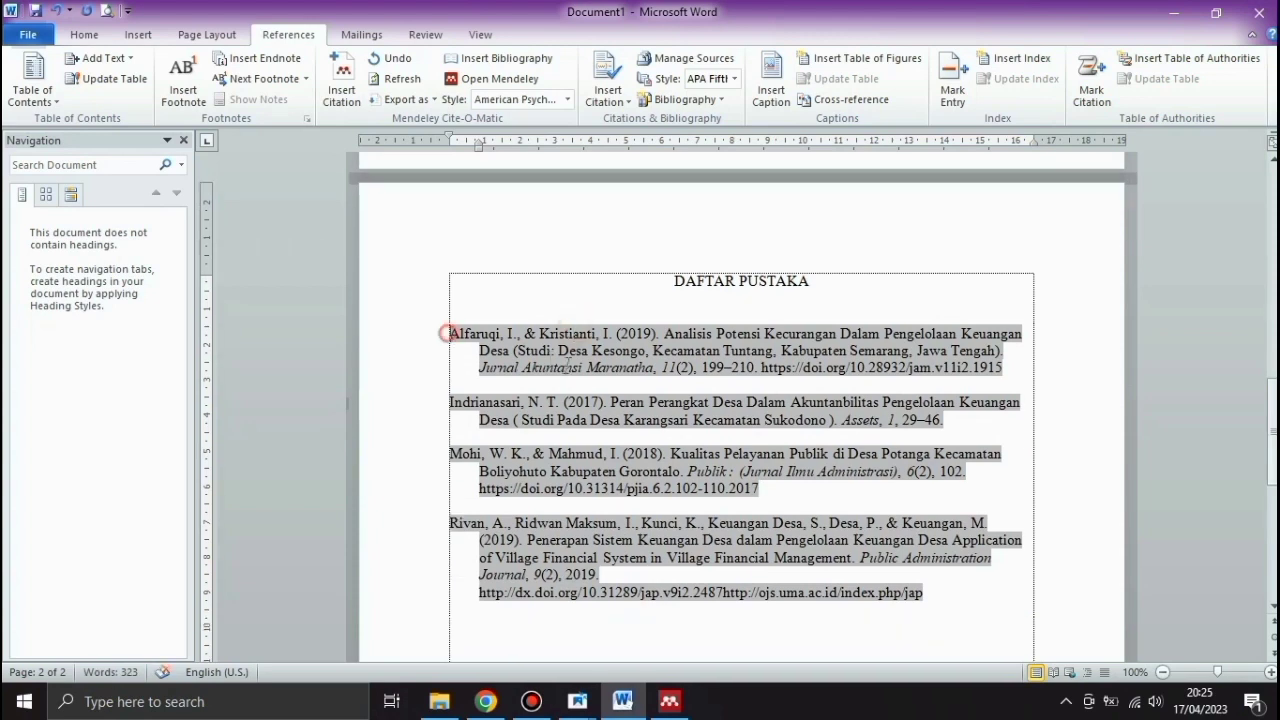
{"action": "key", "text": "ctrl+shift+End"}
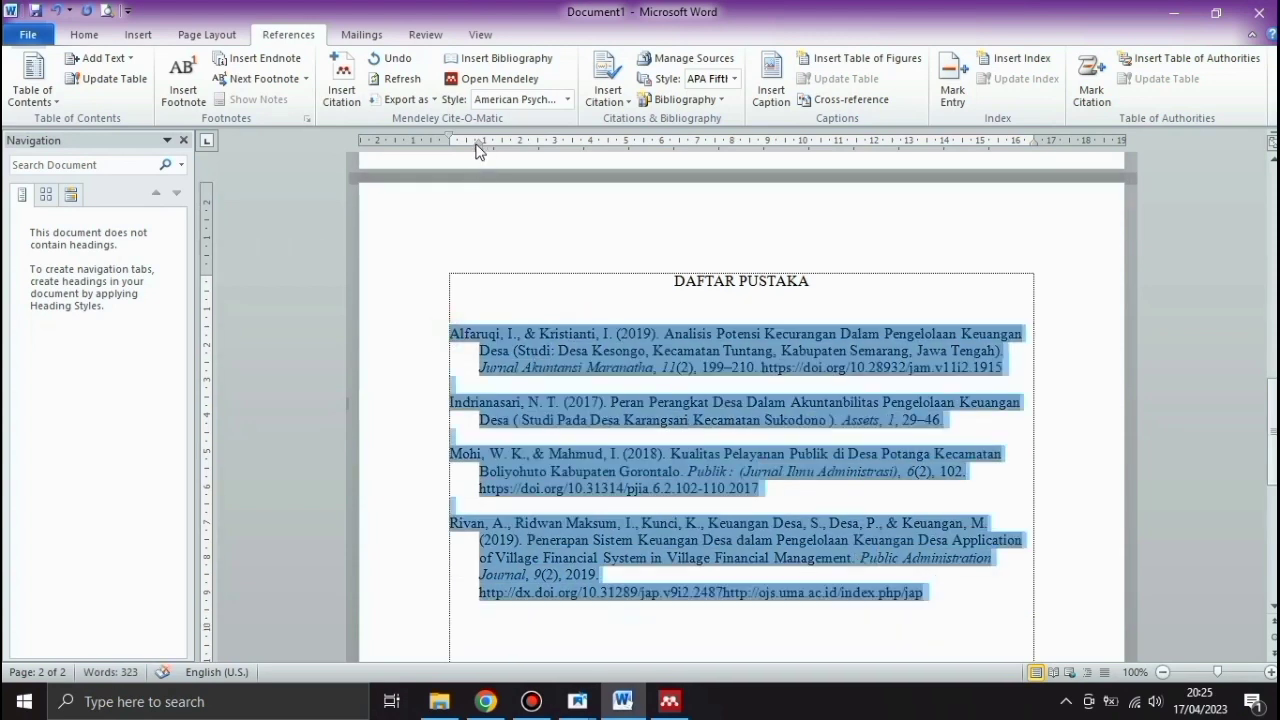
{"action": "left_click_drag", "start_coordinate": [482, 146], "coordinate": [502, 146]}
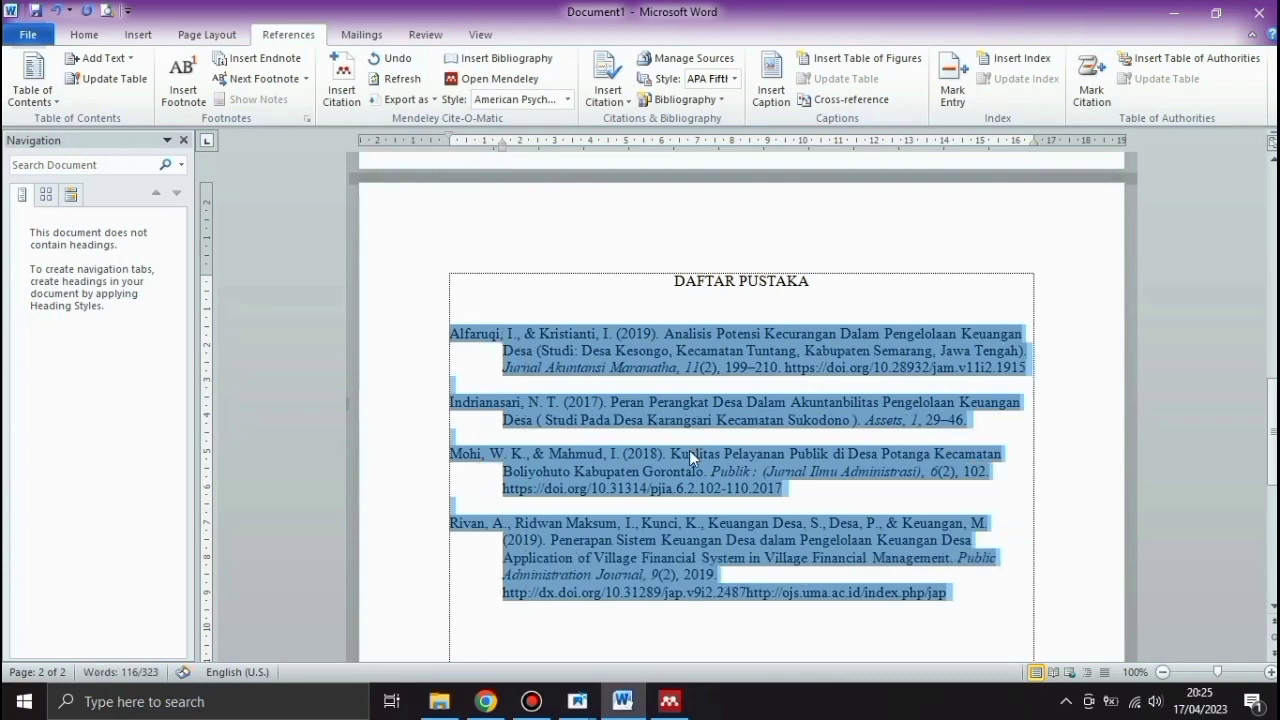
{"action": "left_click", "coordinate": [947, 592]}
{"action": "left_click_drag", "start_coordinate": [945, 592], "coordinate": [447, 345]}
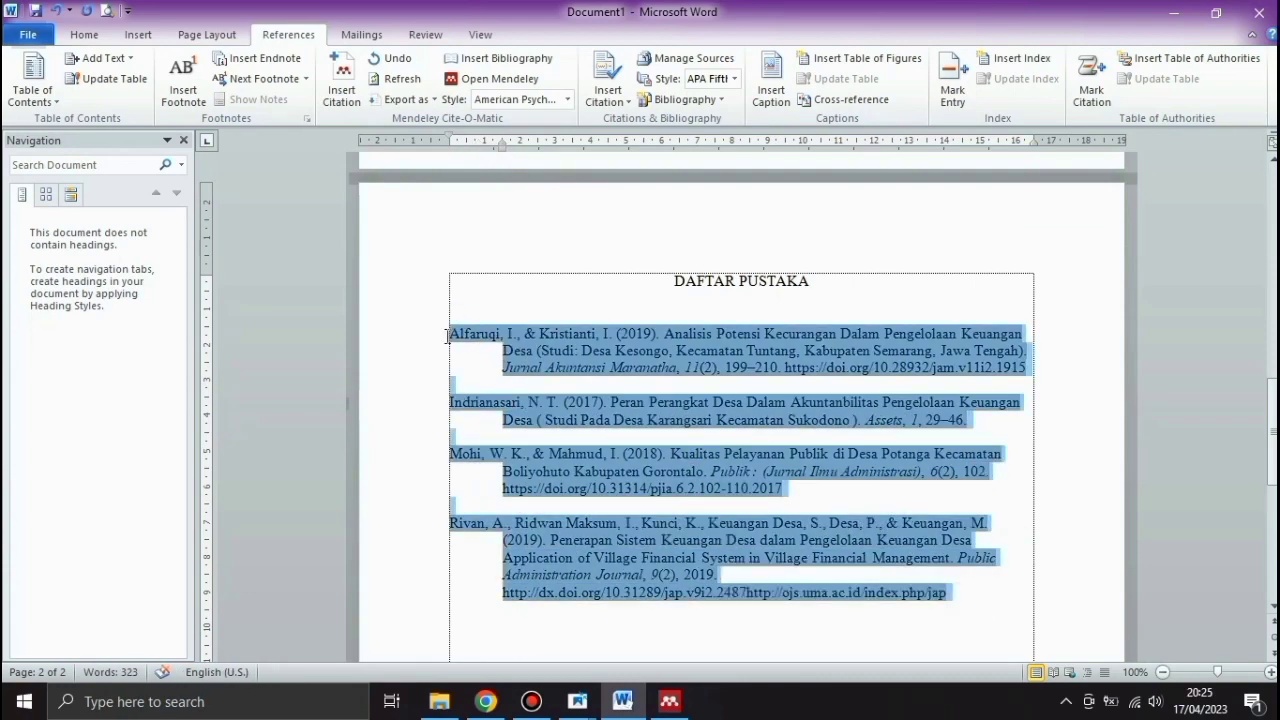
{"action": "key", "text": "ctrl+j"}
{"action": "left_click", "coordinate": [1018, 592]}
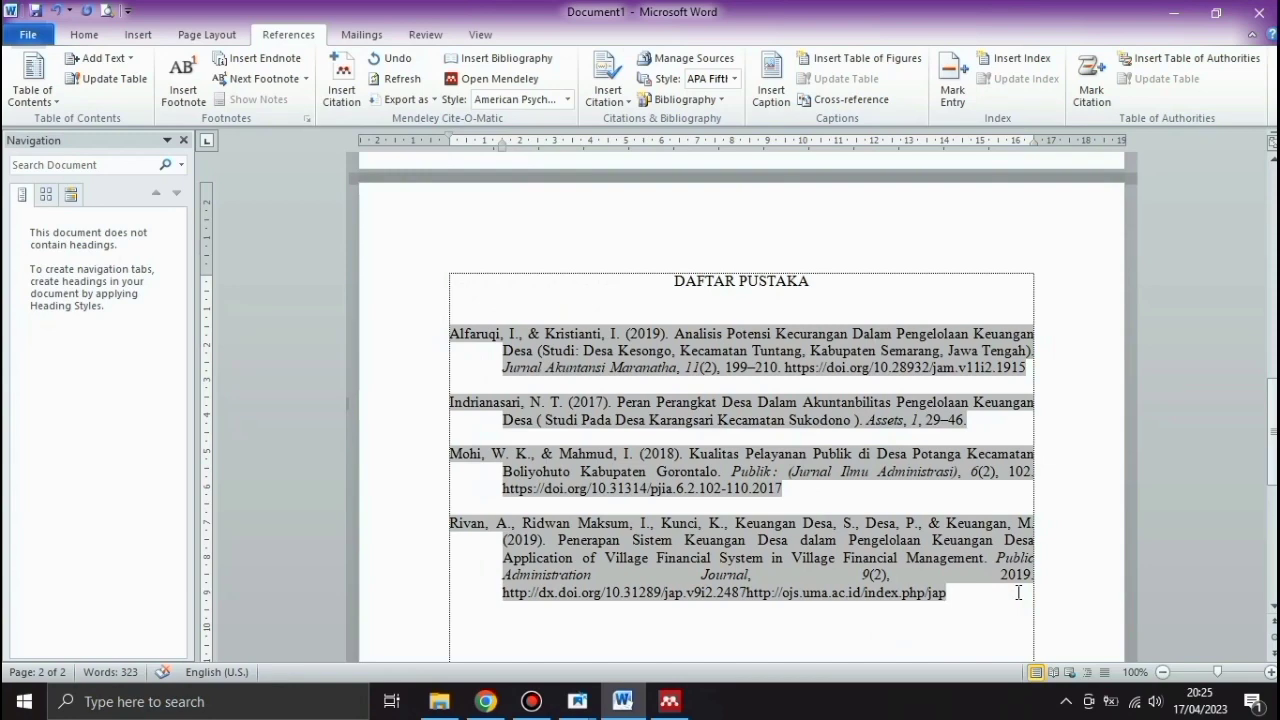
Step: Return to the first paragraph's citation
{"action": "scroll", "coordinate": [534, 374], "scroll_direction": "up", "scroll_amount": 5}
{"action": "scroll", "coordinate": [522, 379], "scroll_direction": "up", "scroll_amount": 5}
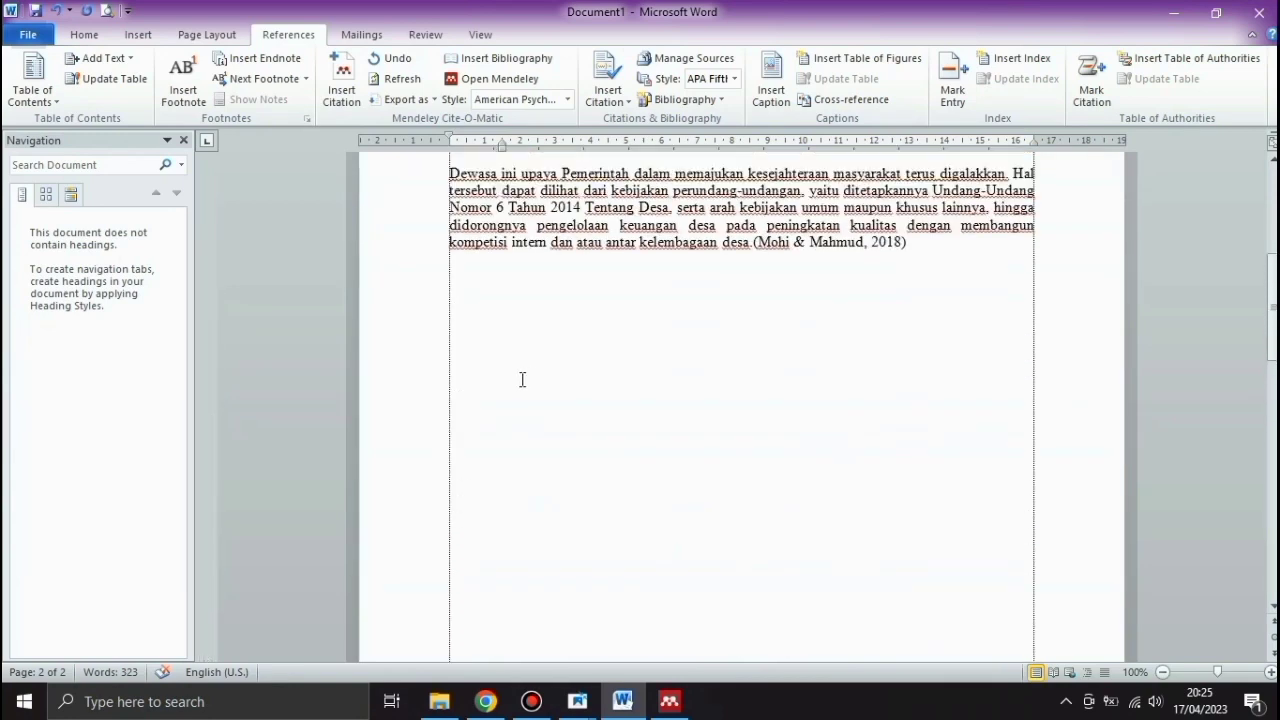
{"action": "scroll", "coordinate": [522, 379], "scroll_direction": "up", "scroll_amount": 7}
{"action": "left_click", "coordinate": [770, 300]}
{"action": "scroll", "coordinate": [790, 296], "scroll_direction": "down", "scroll_amount": 1}
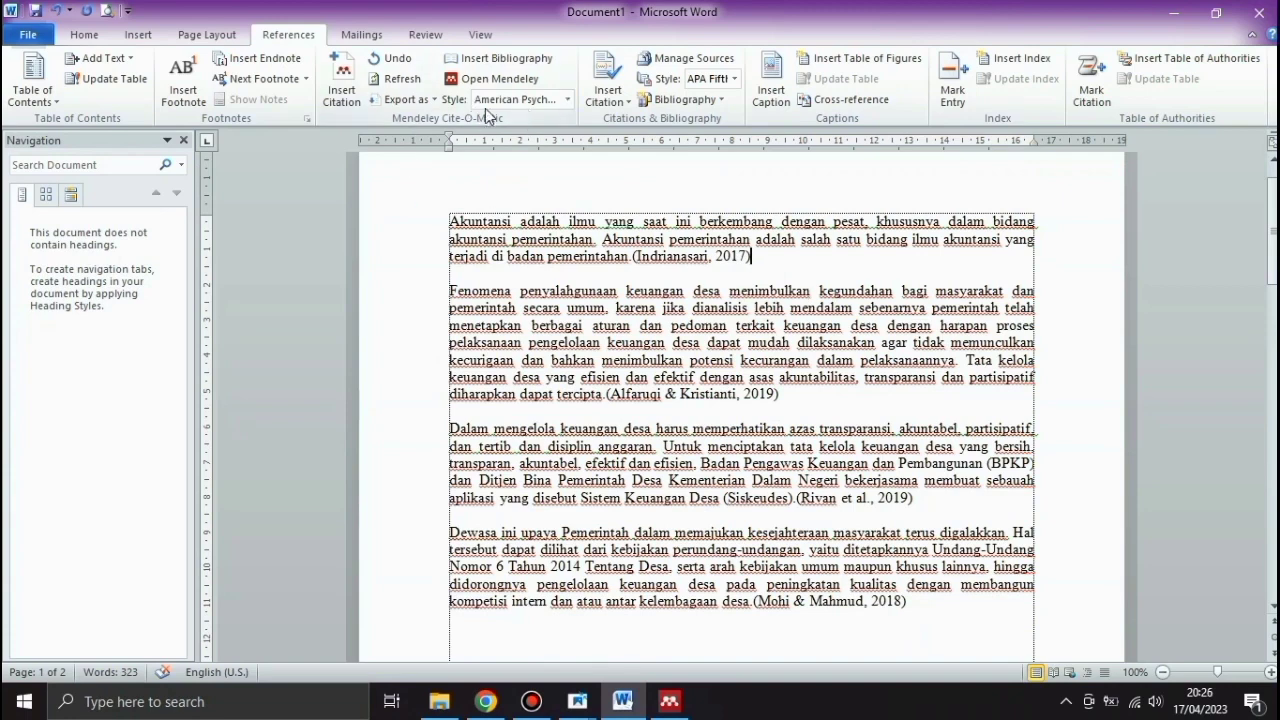
Step: Switch the Mendeley citation style to Modern Humanities Research Association 3rd edition (note with bibliography), producing footnotes 1–4
{"action": "left_click", "coordinate": [567, 100]}
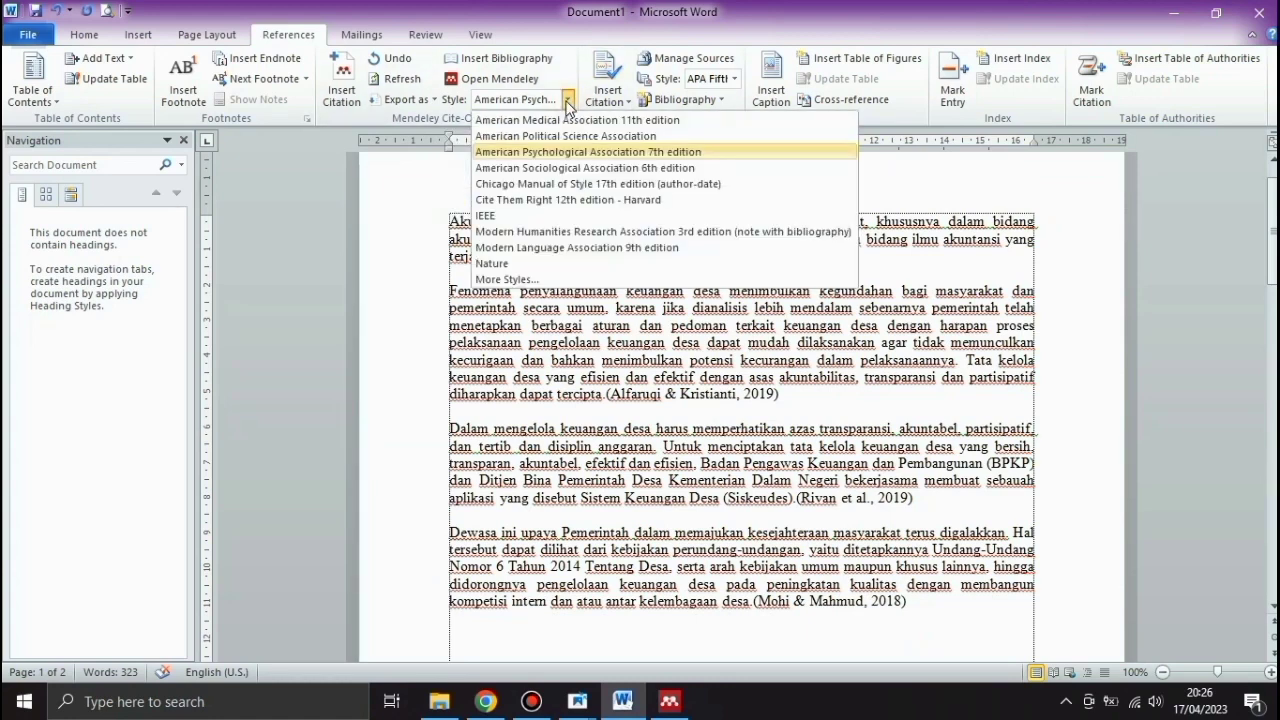
{"action": "left_click", "coordinate": [549, 232]}
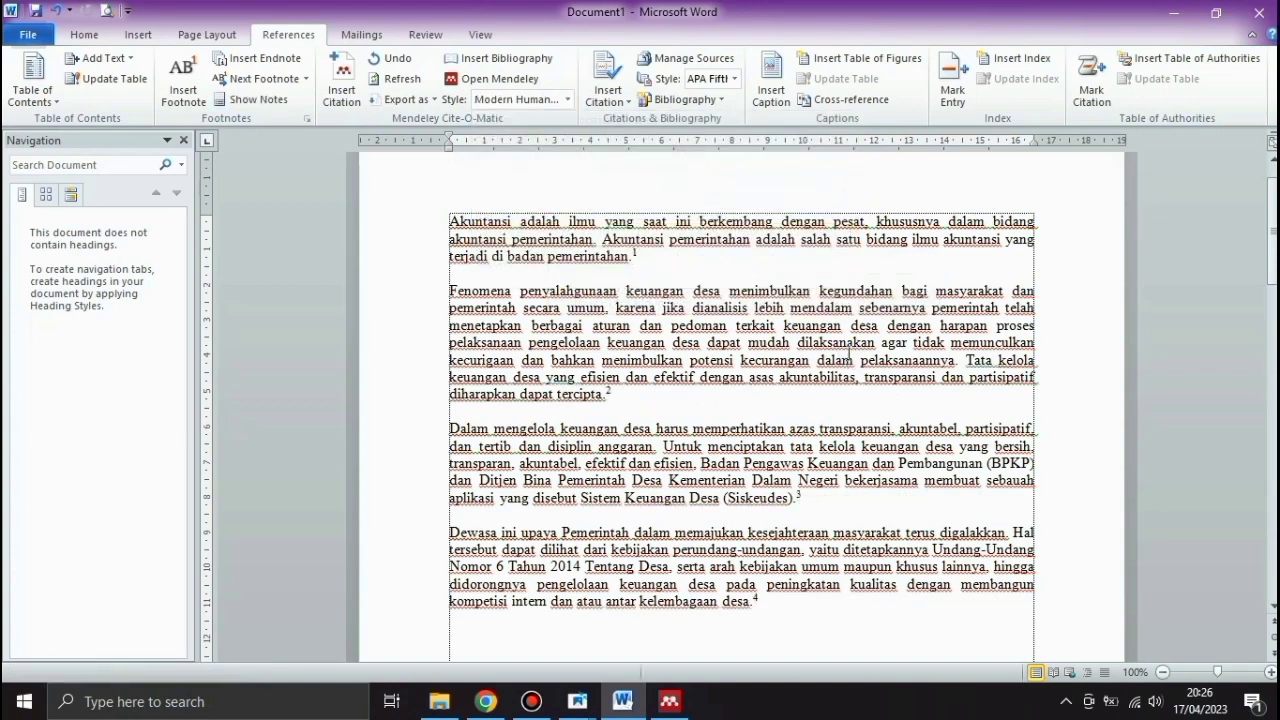
{"action": "left_click", "coordinate": [643, 256]}
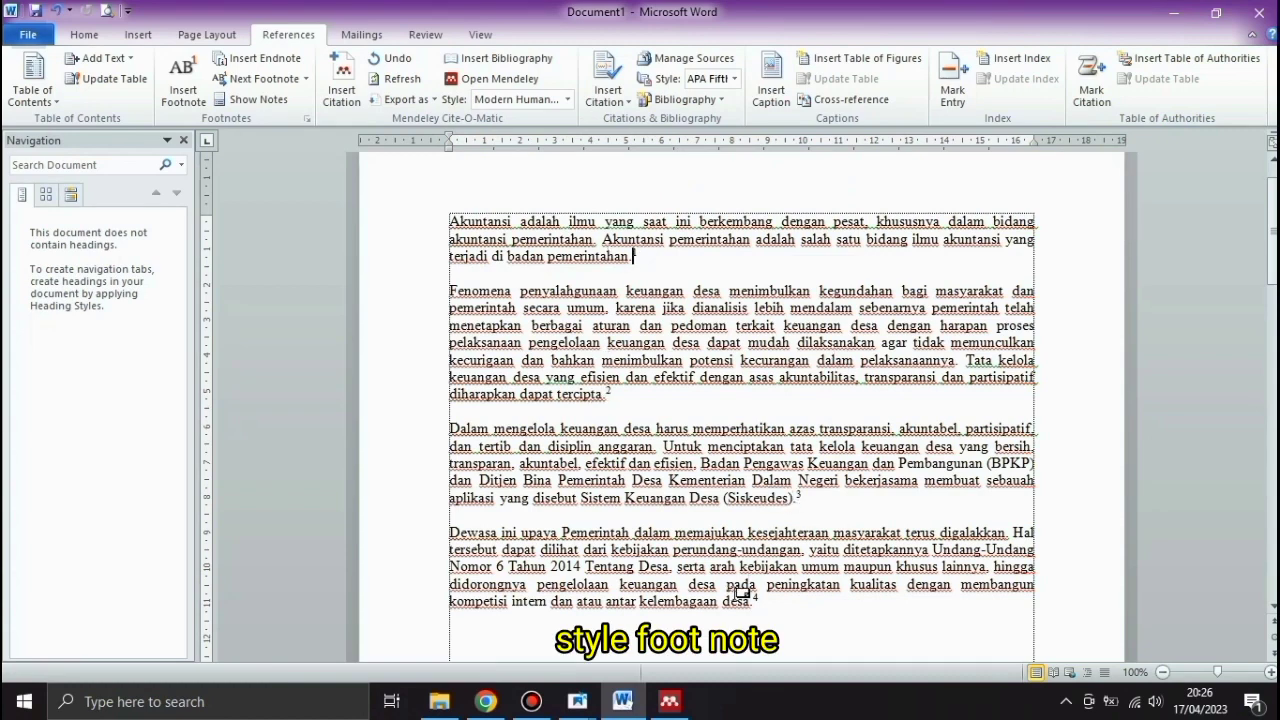
Step: Delete the blank lines above the DAFTAR PUSTAKA heading so it starts at the top of its page
{"action": "scroll", "coordinate": [815, 608], "scroll_direction": "down", "scroll_amount": 7}
{"action": "scroll", "coordinate": [659, 590], "scroll_direction": "down", "scroll_amount": 2}
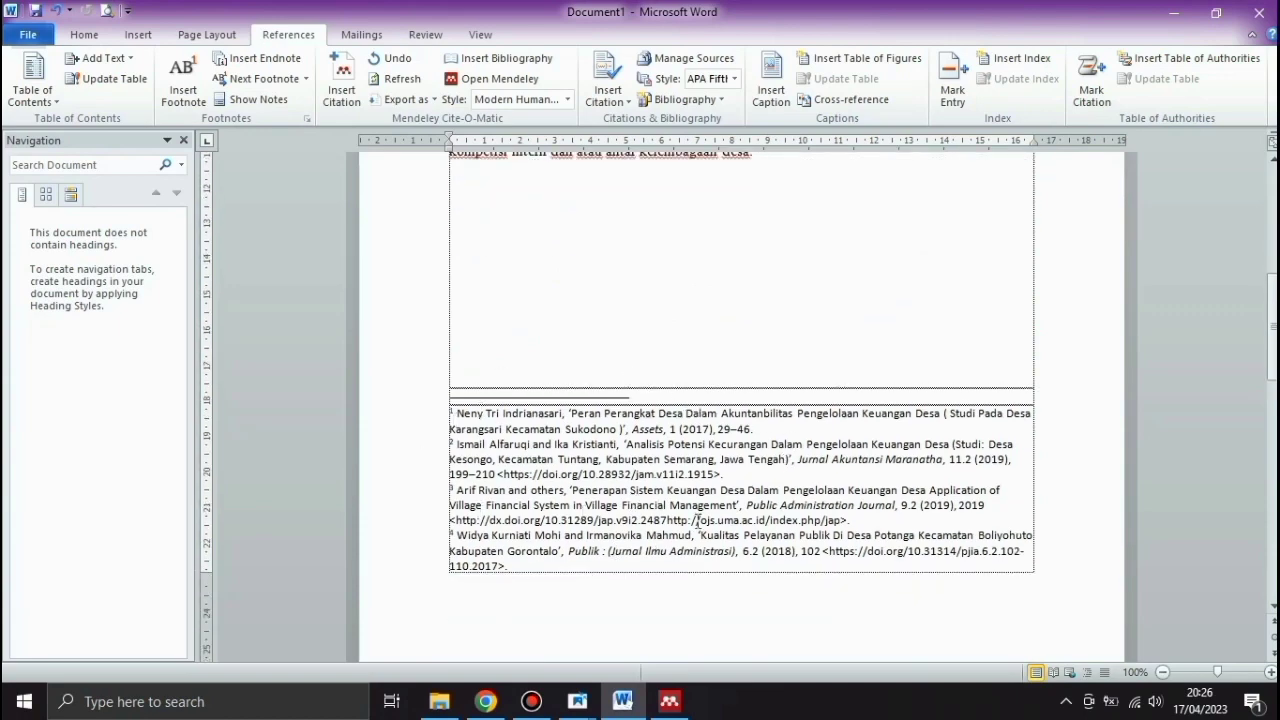
{"action": "scroll", "coordinate": [643, 594], "scroll_direction": "down", "scroll_amount": 5}
{"action": "scroll", "coordinate": [635, 580], "scroll_direction": "down", "scroll_amount": 3}
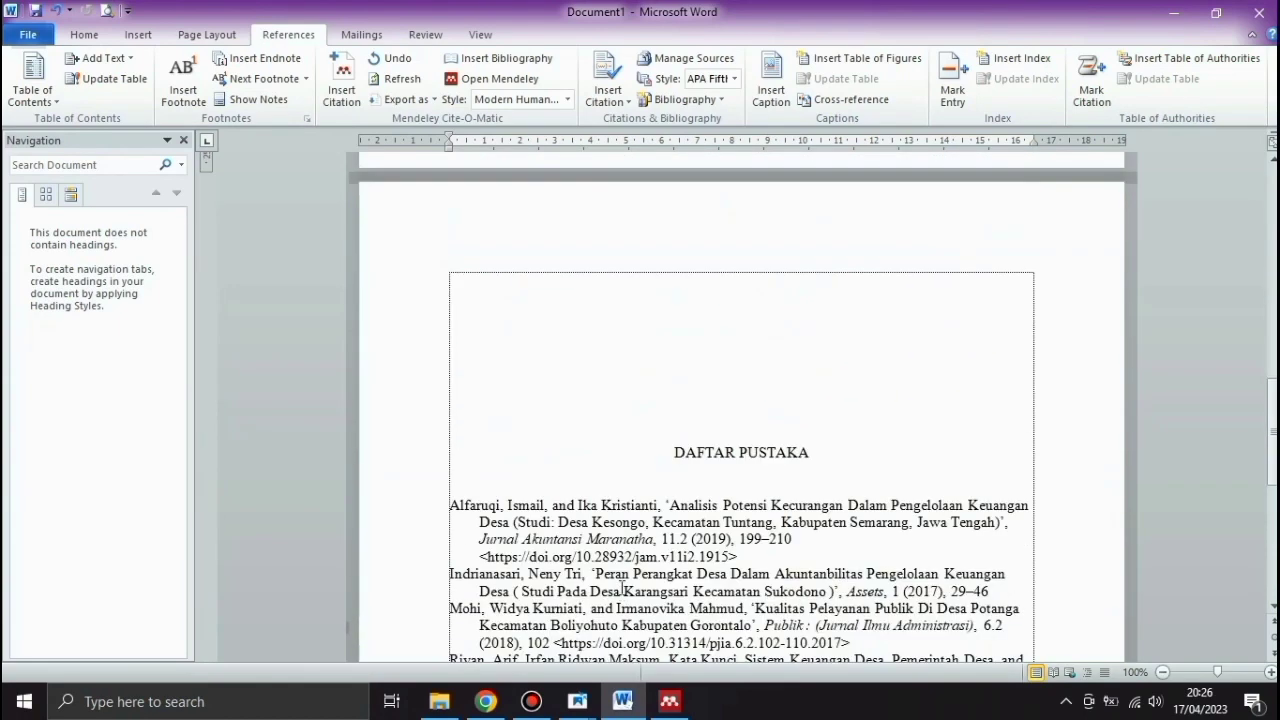
{"action": "scroll", "coordinate": [632, 573], "scroll_direction": "down", "scroll_amount": 3}
{"action": "scroll", "coordinate": [633, 573], "scroll_direction": "down", "scroll_amount": 3}
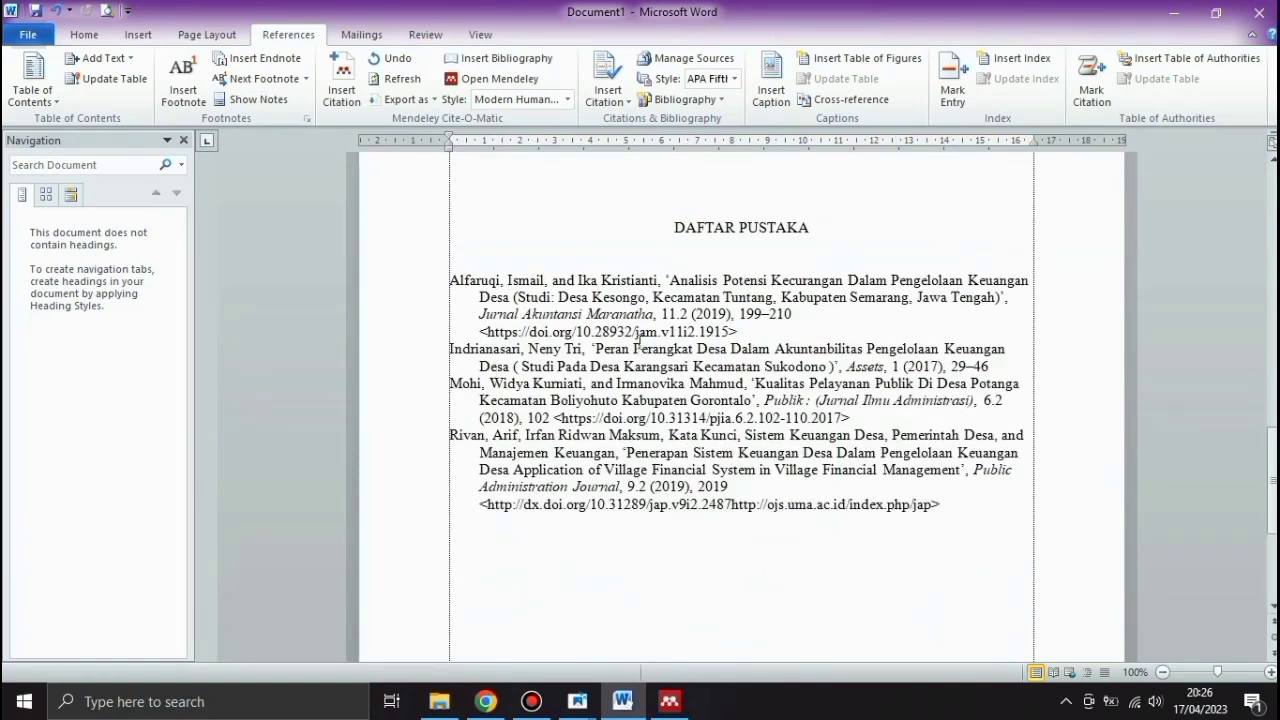
{"action": "scroll", "coordinate": [640, 337], "scroll_direction": "up", "scroll_amount": 4}
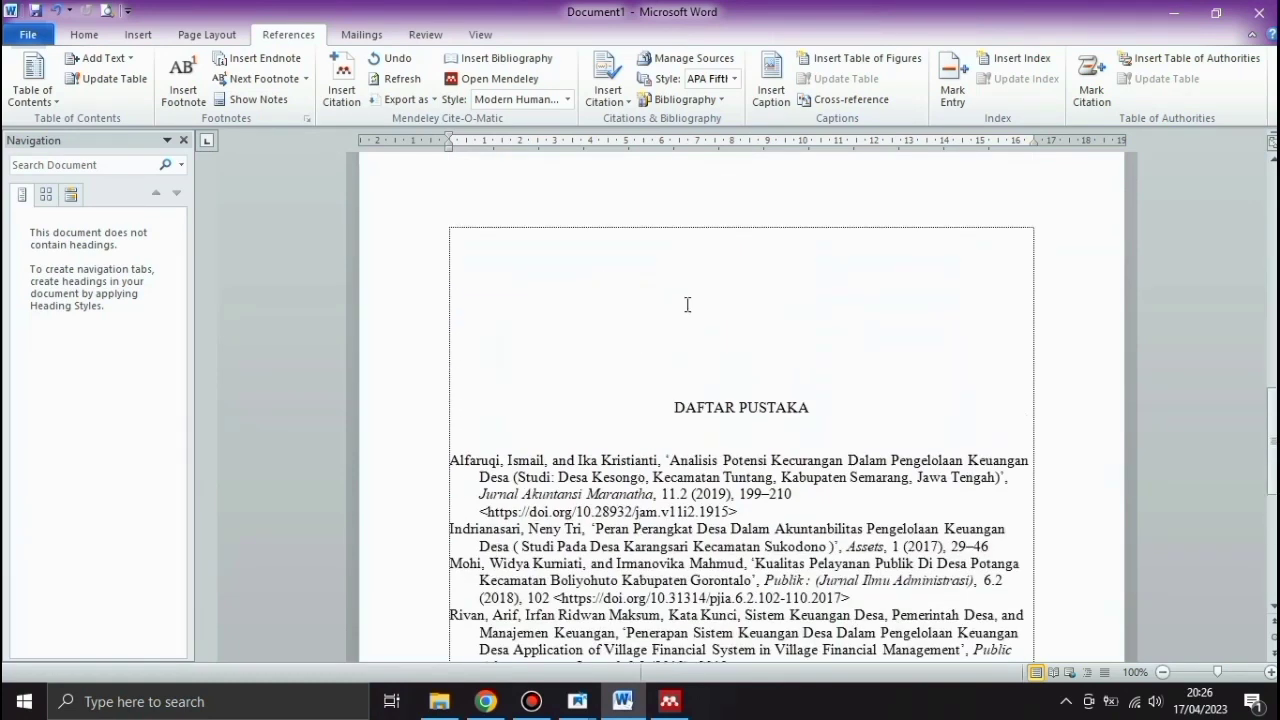
{"action": "left_click_drag", "start_coordinate": [741, 252], "coordinate": [829, 351]}
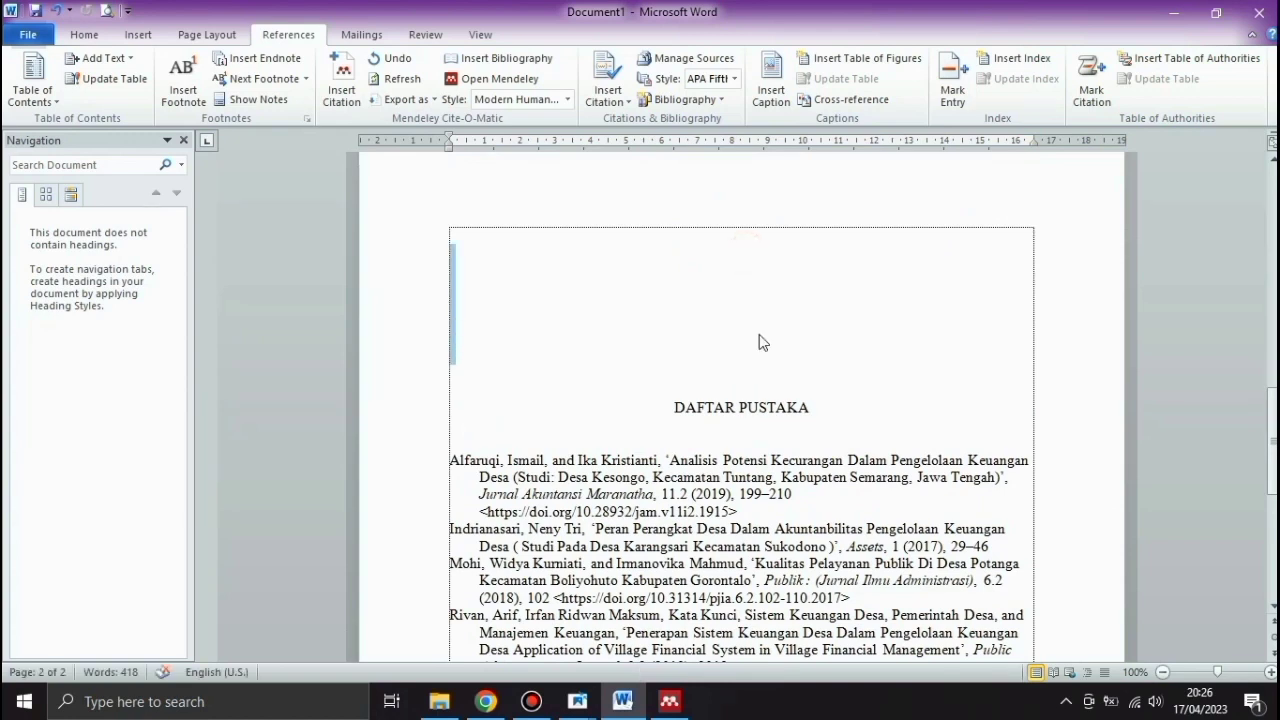
{"action": "left_click", "coordinate": [713, 309]}
{"action": "left_click_drag", "start_coordinate": [728, 243], "coordinate": [698, 291]}
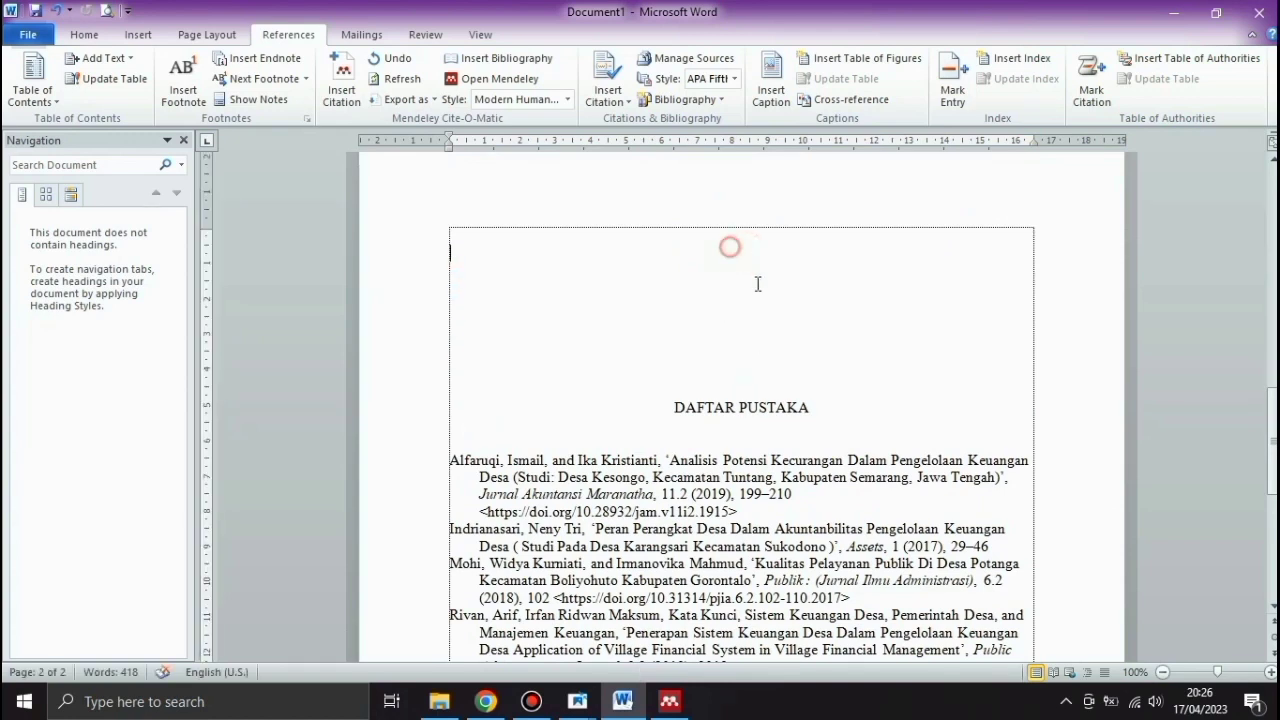
{"action": "left_click", "coordinate": [620, 240]}
{"action": "left_click_drag", "start_coordinate": [616, 232], "coordinate": [645, 379]}
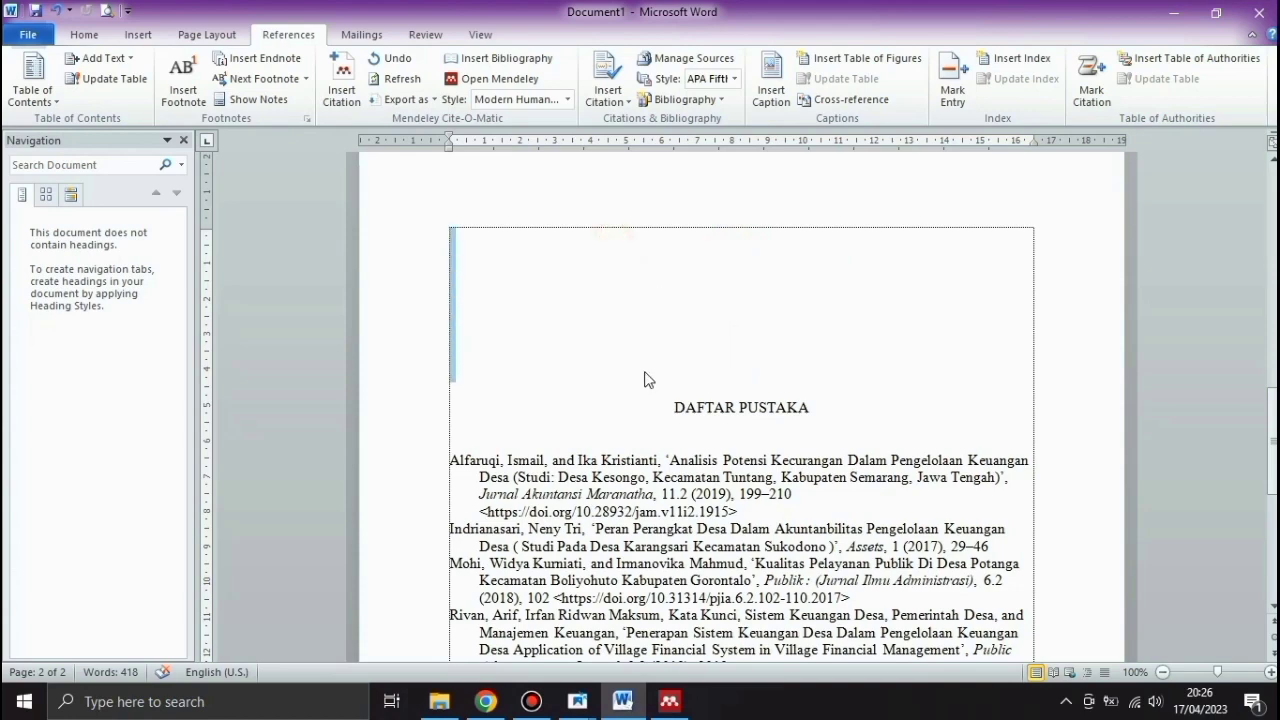
{"action": "scroll", "coordinate": [650, 378], "scroll_direction": "up", "scroll_amount": 3}
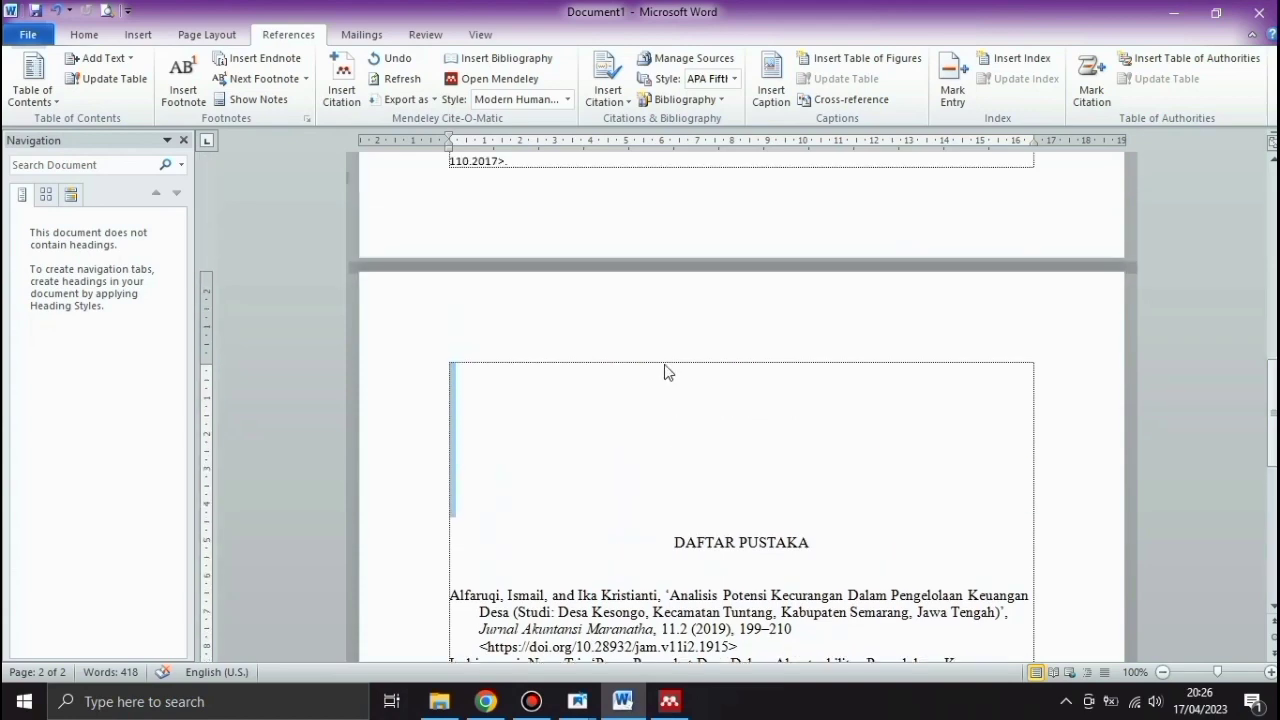
{"action": "left_click", "coordinate": [668, 372]}
{"action": "key", "text": "Delete"}
{"action": "key", "text": "Delete"}
{"action": "key", "text": "Delete"}
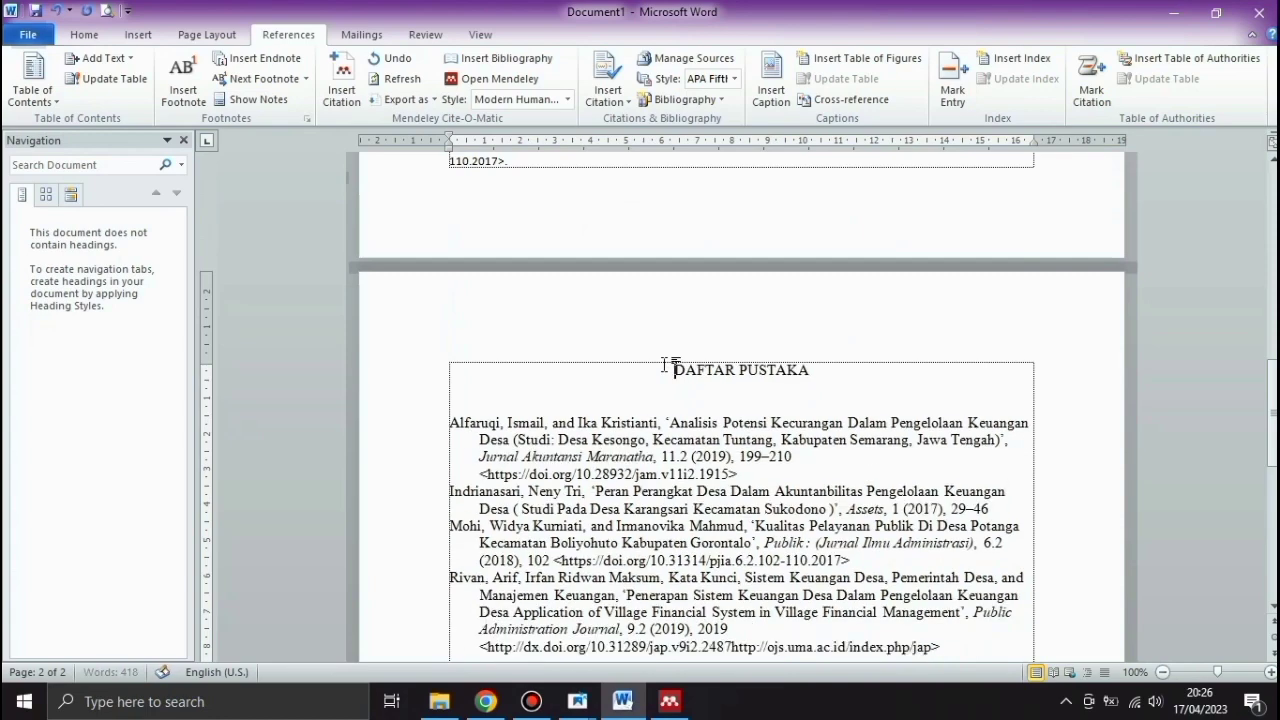
Step: Scroll back to page 1 to review the four MHRA-style footnotes with DOIs
{"action": "scroll", "coordinate": [657, 357], "scroll_direction": "up", "scroll_amount": 4}
{"action": "scroll", "coordinate": [655, 350], "scroll_direction": "up", "scroll_amount": 3}
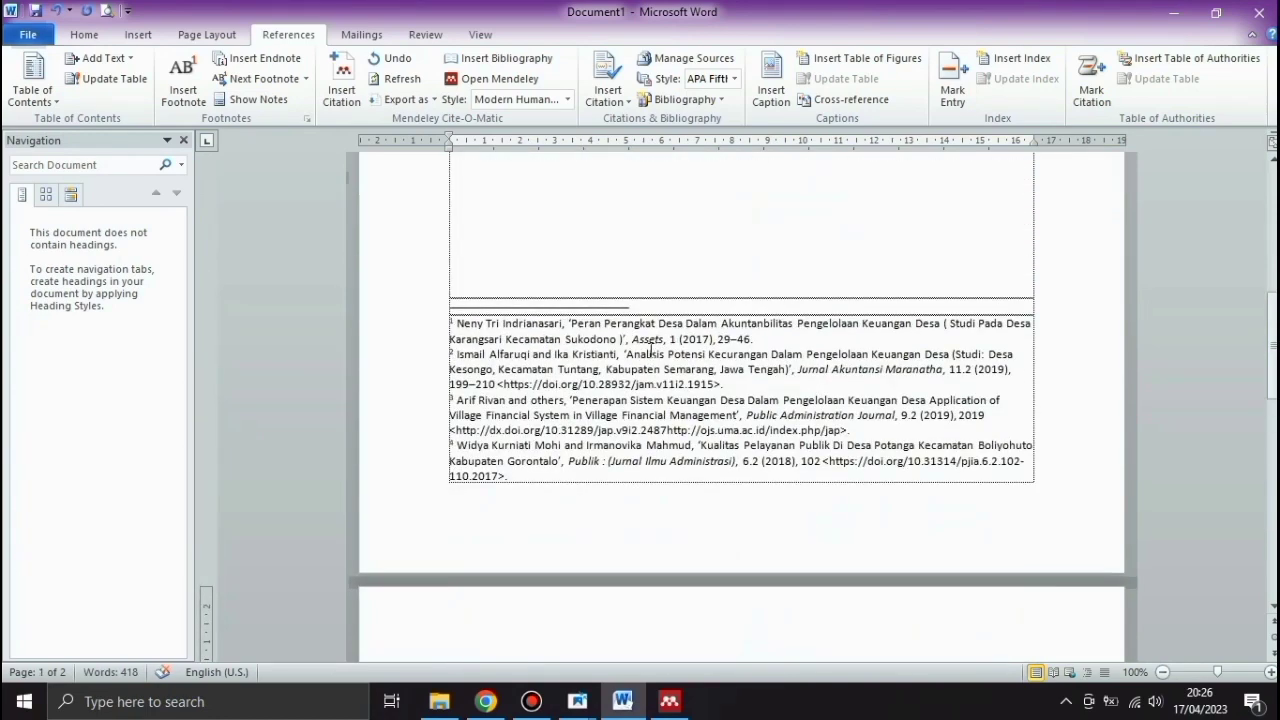
{"action": "scroll", "coordinate": [648, 348], "scroll_direction": "up", "scroll_amount": 2}
{"action": "scroll", "coordinate": [655, 340], "scroll_direction": "up", "scroll_amount": 3}
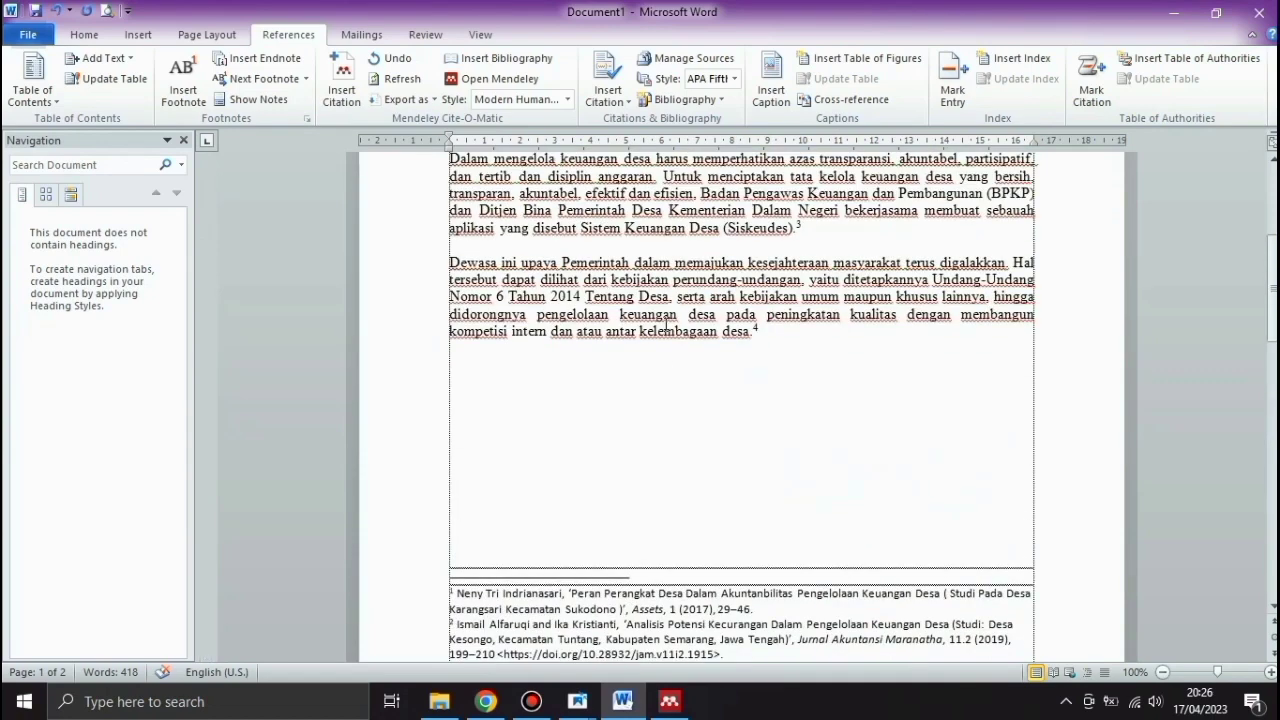
{"action": "scroll", "coordinate": [665, 328], "scroll_direction": "up", "scroll_amount": 2}
{"action": "scroll", "coordinate": [666, 324], "scroll_direction": "up", "scroll_amount": 1}
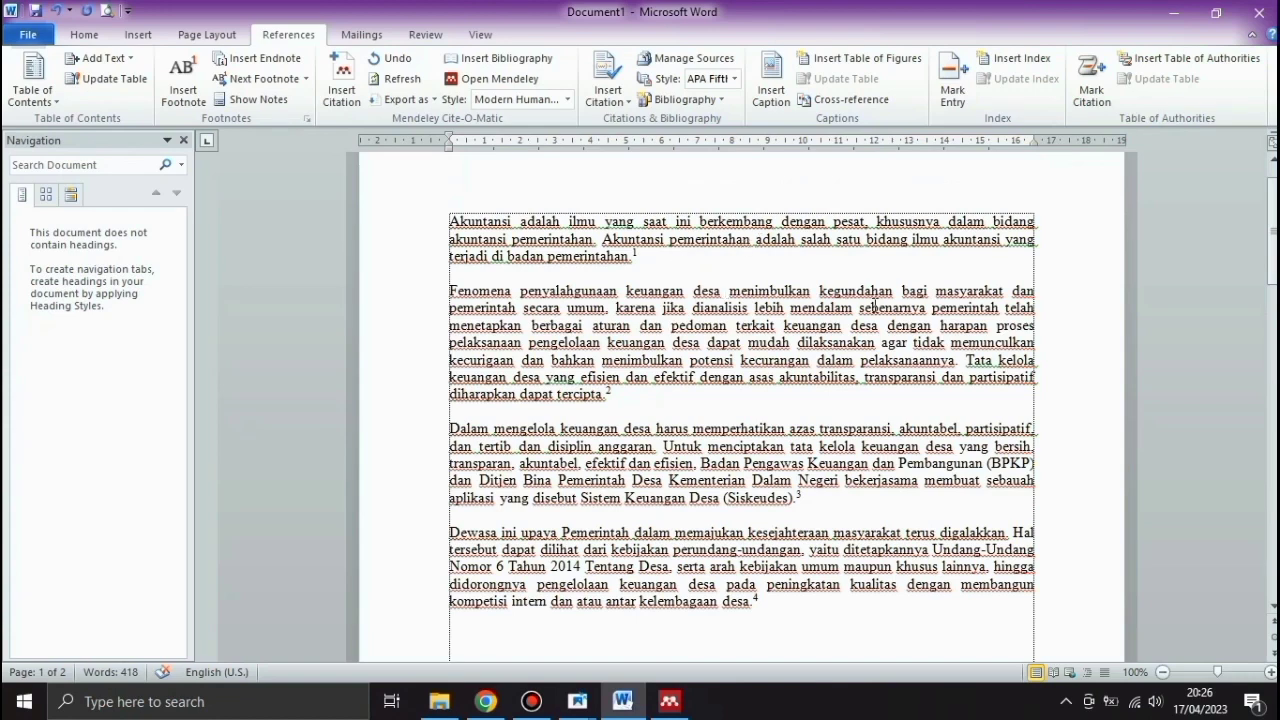
{"action": "scroll", "coordinate": [874, 306], "scroll_direction": "up", "scroll_amount": 1}
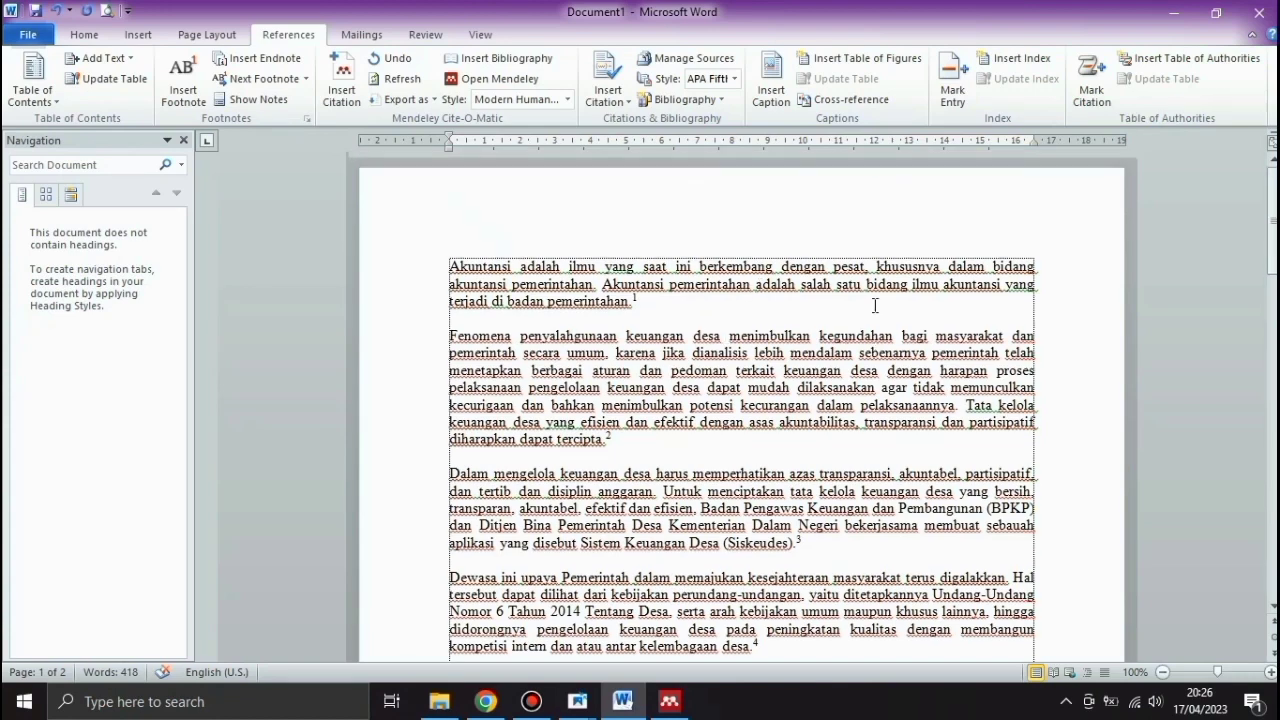
{"action": "scroll", "coordinate": [874, 306], "scroll_direction": "down", "scroll_amount": 1}
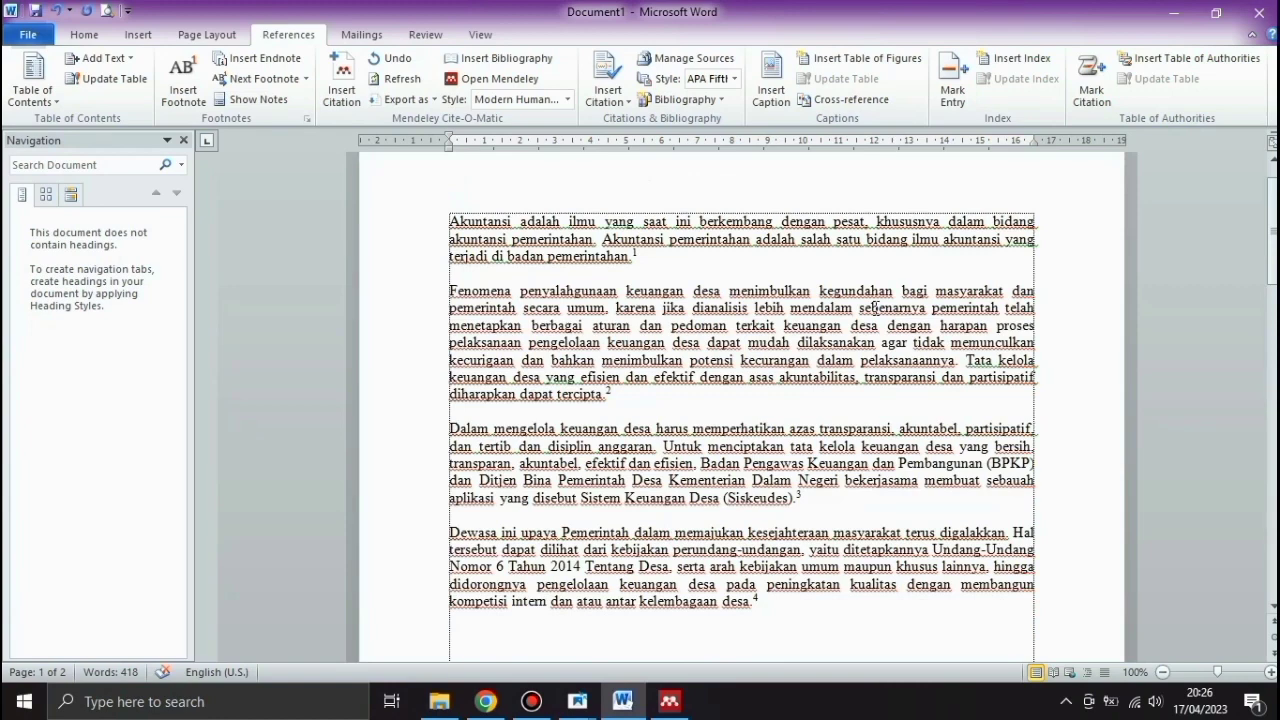